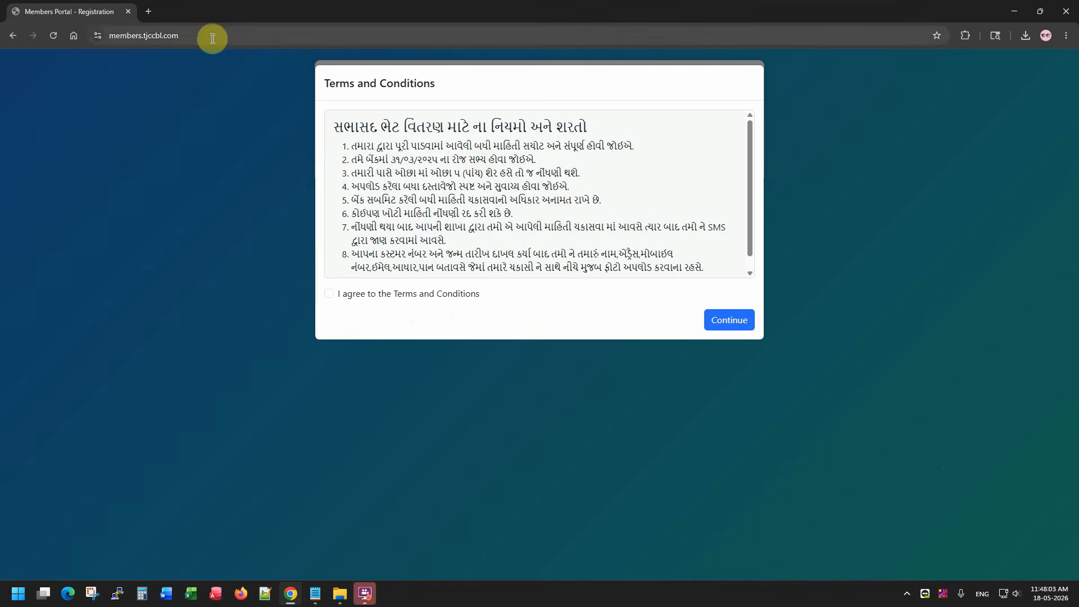
Copy the portal's web address into a new browser tab without loading it.
{"action": "left_click_drag", "start_coordinate": [212, 39], "coordinate": [96, 36]}
{"action": "key", "text": "ctrl+c"}
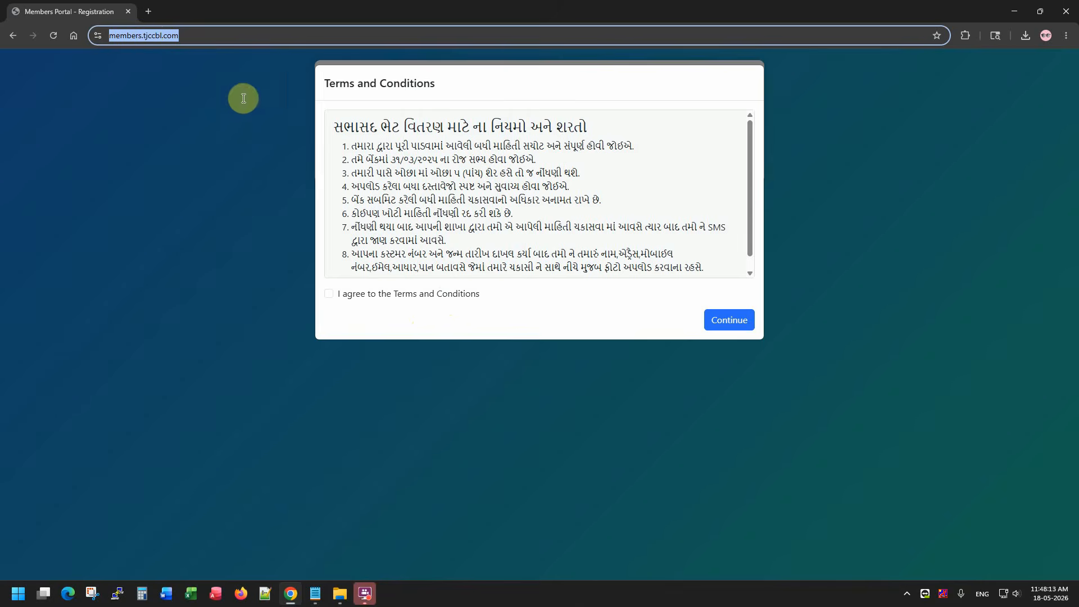
{"action": "left_click", "coordinate": [149, 11]}
{"action": "key", "text": "ctrl+v"}
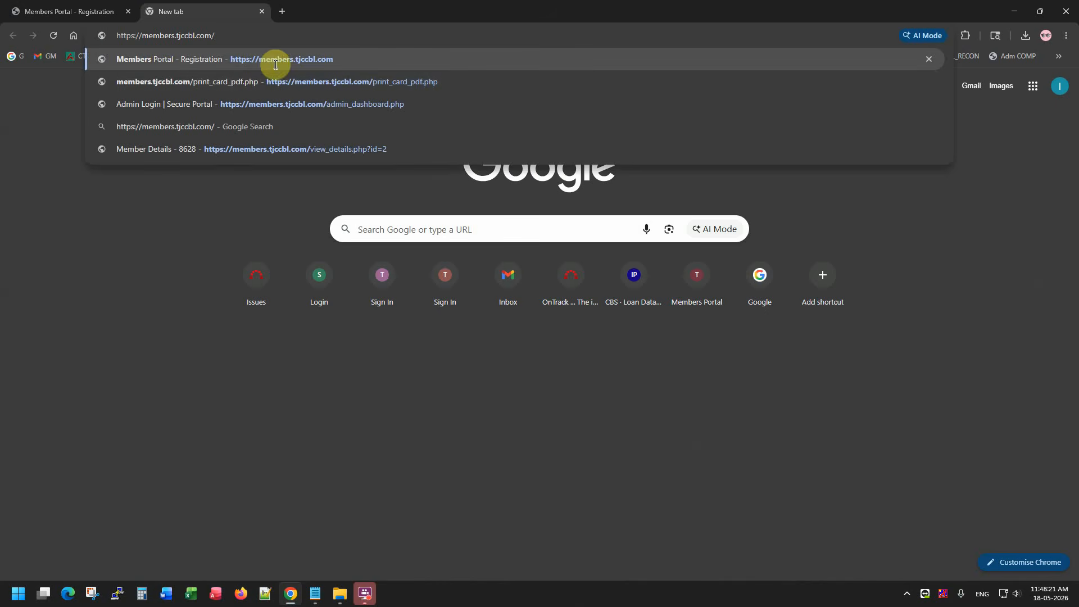
Load members.tjccbl.com in the new tab and close the original portal tab.
{"action": "left_click_drag", "start_coordinate": [235, 35], "coordinate": [127, 34]}
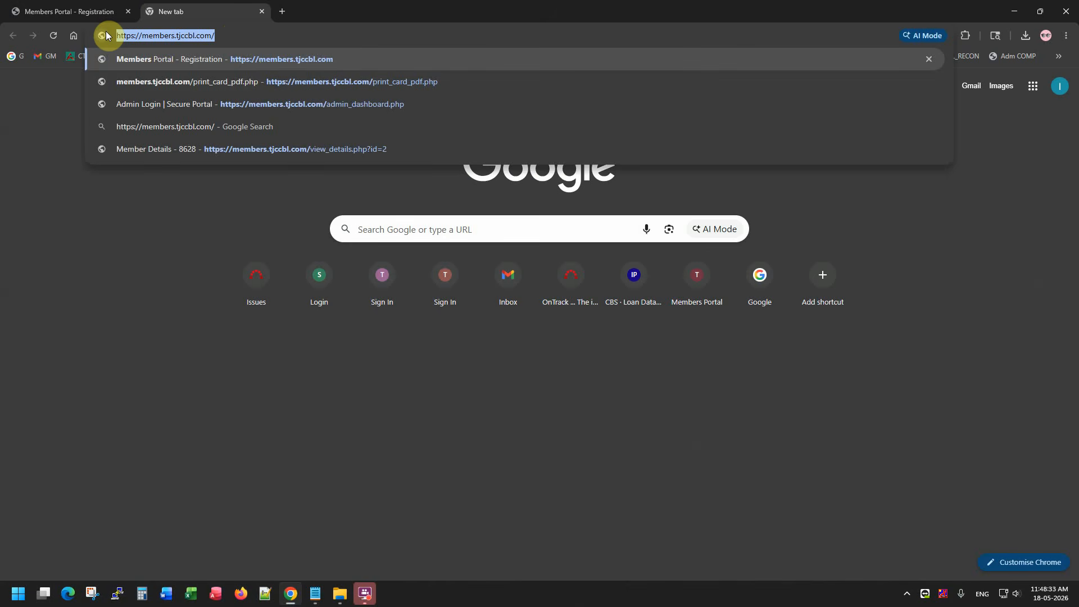
{"action": "key", "text": "Return"}
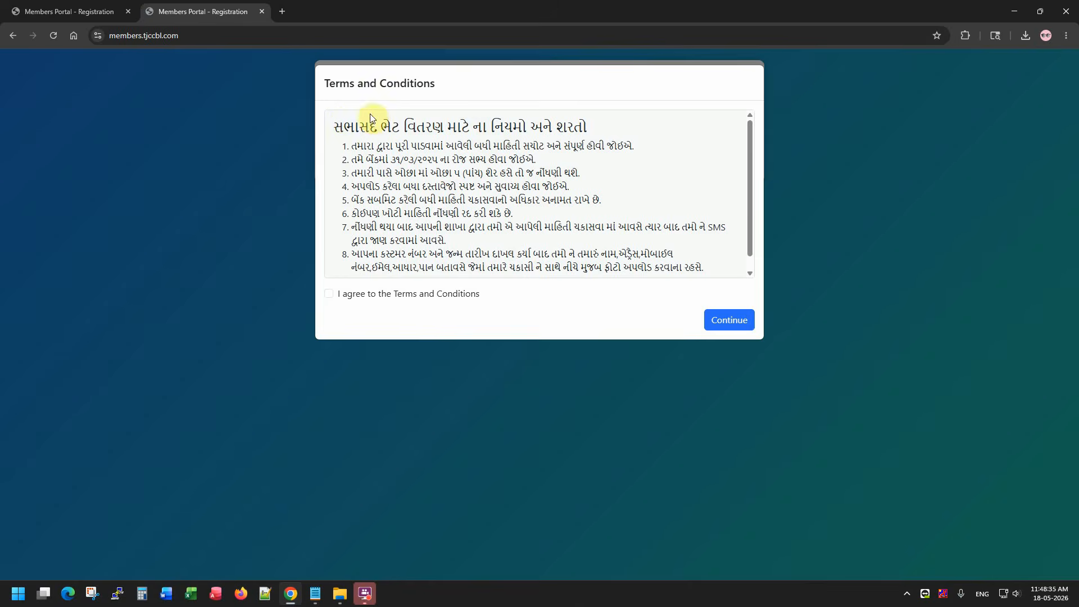
{"action": "left_click", "coordinate": [128, 12]}
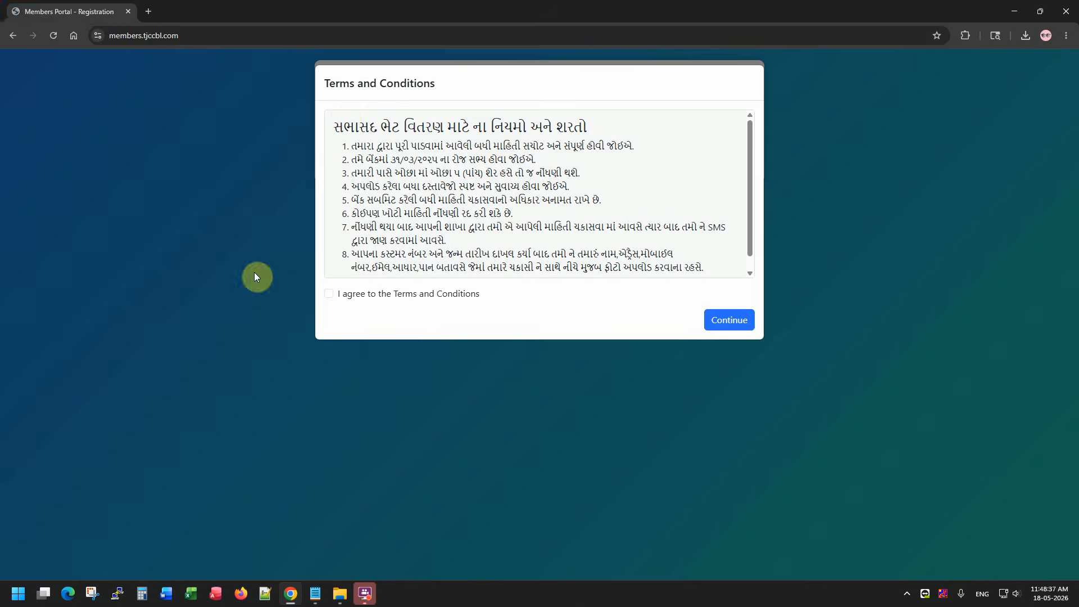
{"action": "left_click", "coordinate": [339, 593]}
{"action": "double_click", "coordinate": [176, 106]}
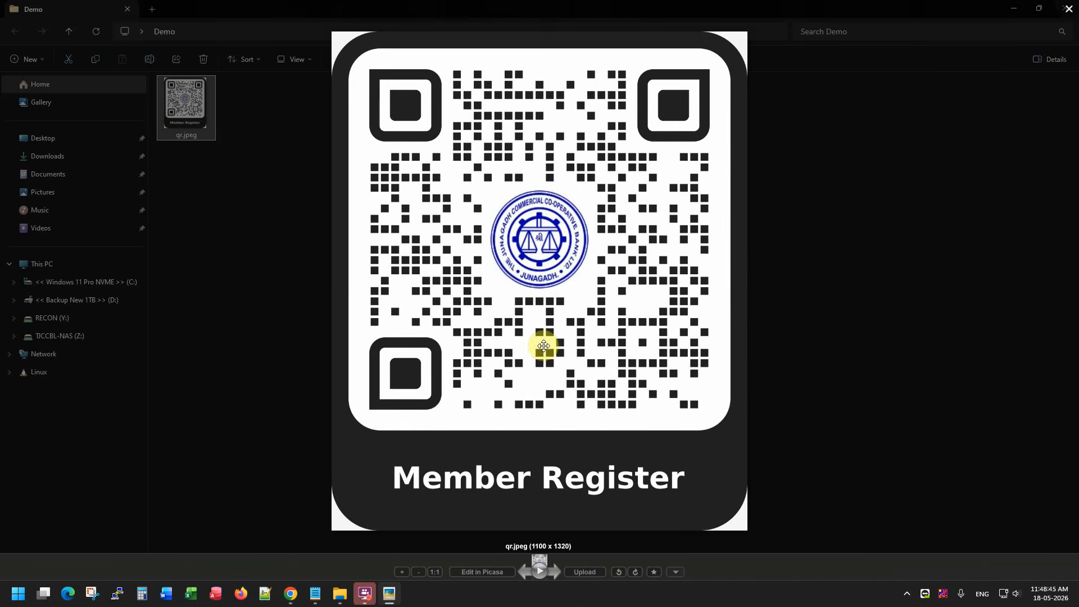
{"action": "key", "text": "Escape"}
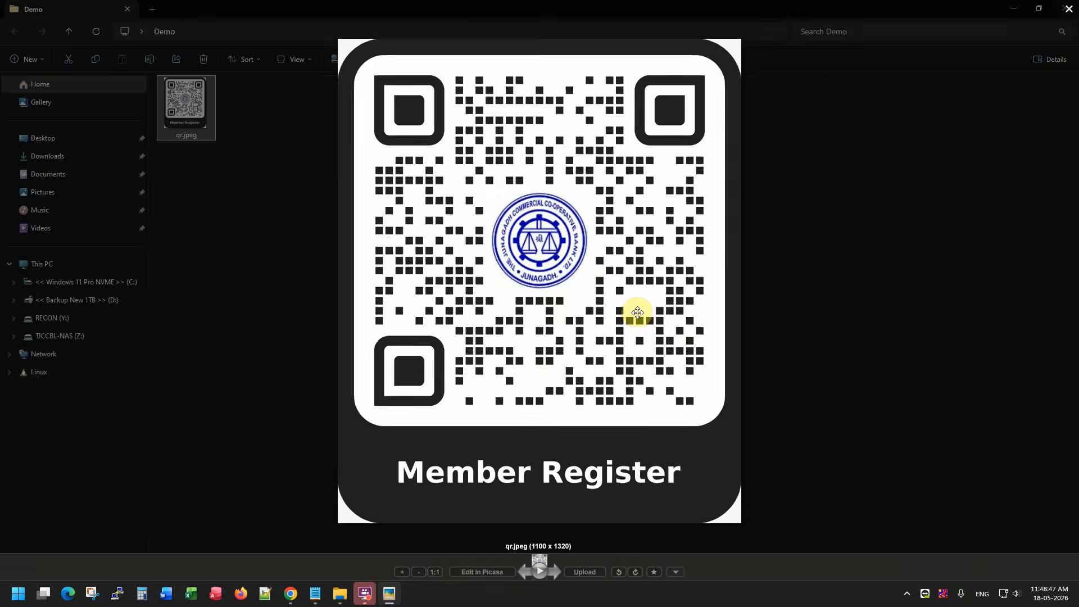
{"action": "key", "text": "alt+Tab"}
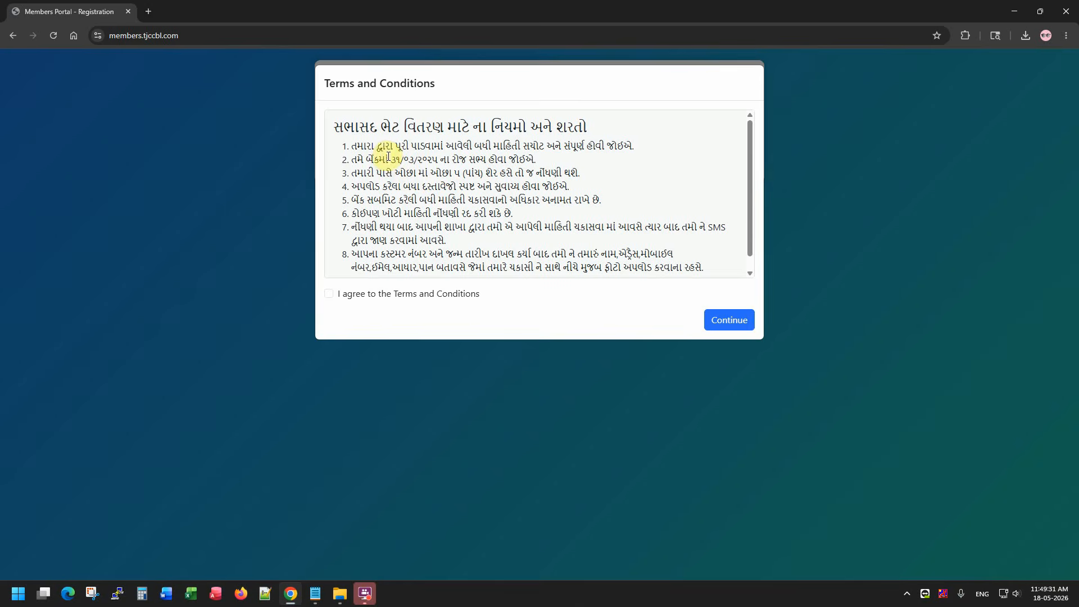
{"action": "left_click_drag", "start_coordinate": [351, 159], "coordinate": [464, 161]}
{"action": "left_click", "coordinate": [522, 160]}
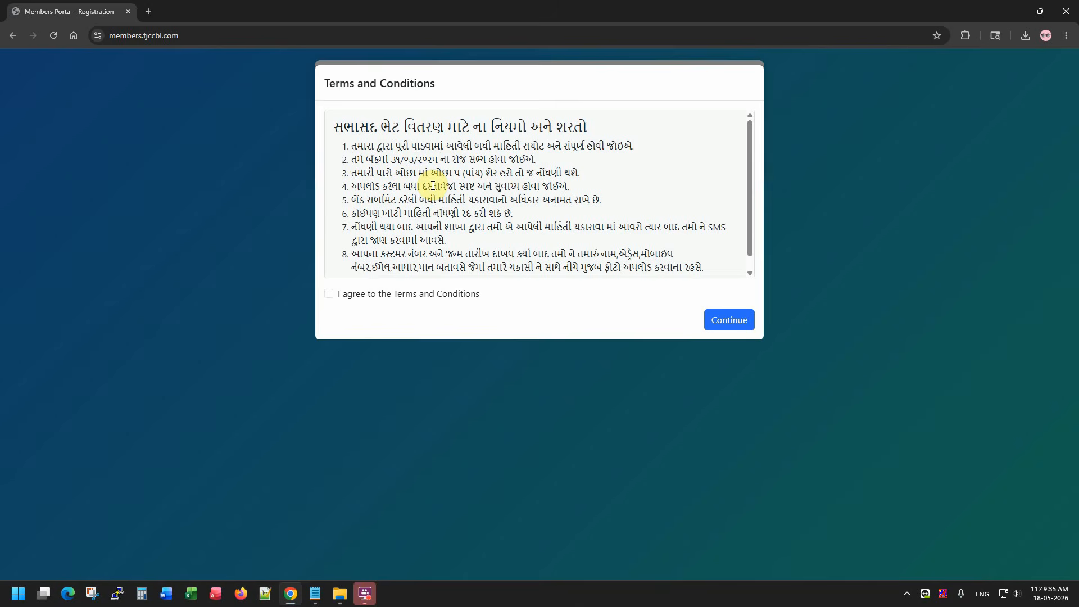
{"action": "left_click_drag", "start_coordinate": [346, 173], "coordinate": [503, 208]}
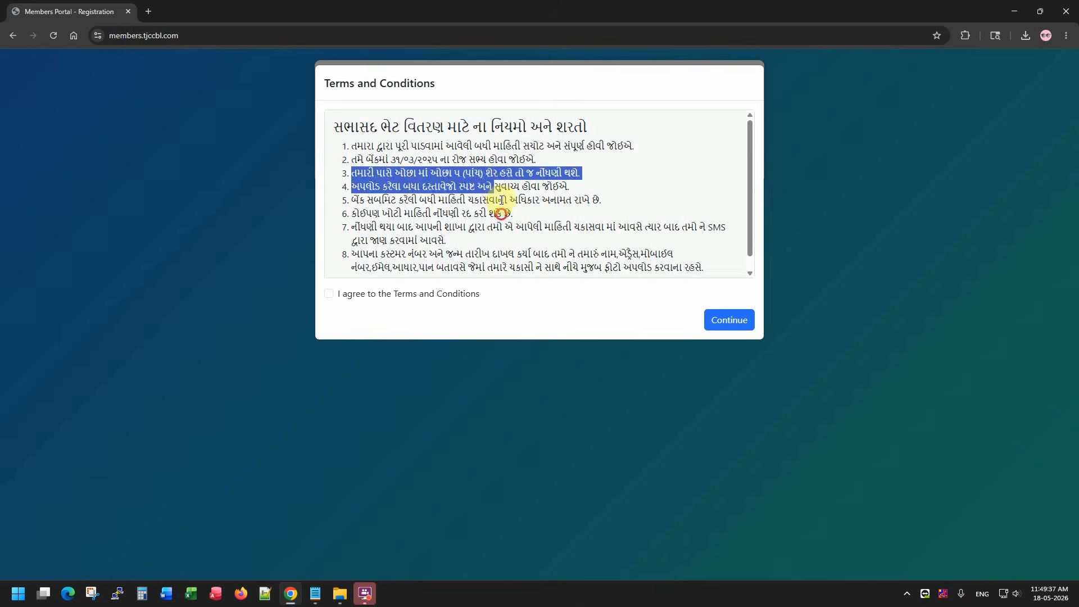
{"action": "left_click", "coordinate": [504, 216]}
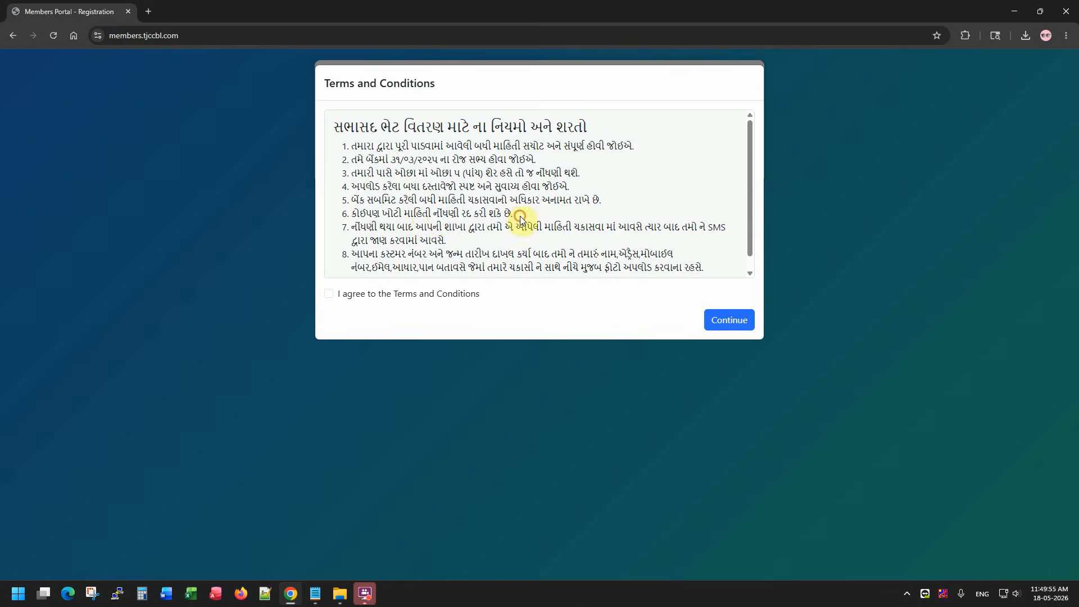
{"action": "left_click_drag", "start_coordinate": [513, 213], "coordinate": [337, 216]}
{"action": "left_click", "coordinate": [405, 228]}
Tick 'I agree to the Terms and Conditions' and continue to the Member Gift Registration form.
{"action": "scroll", "coordinate": [495, 232], "scroll_direction": "down", "scroll_amount": 1}
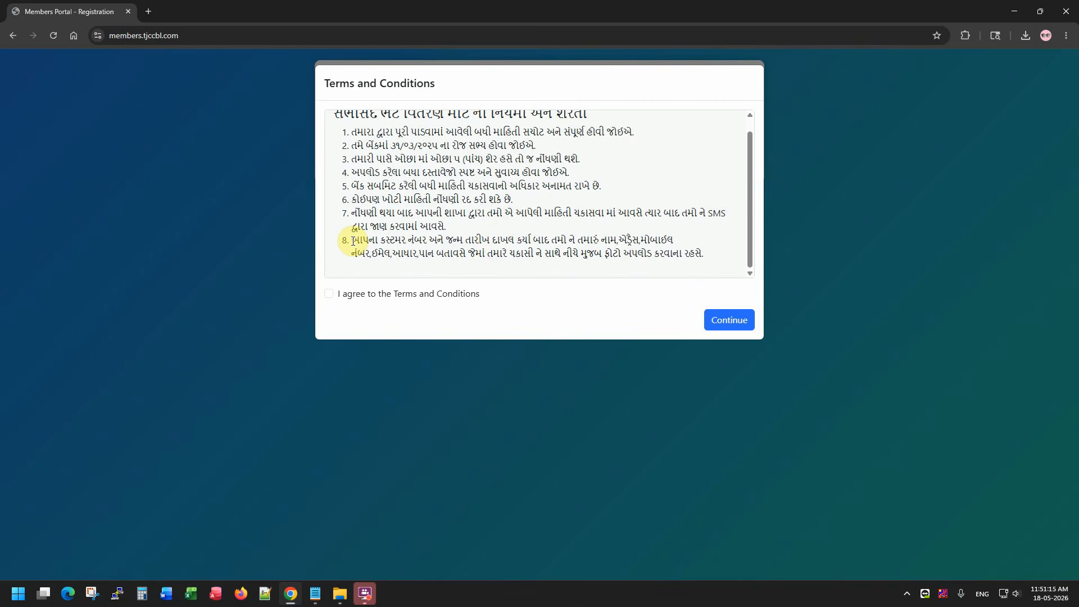
{"action": "left_click_drag", "start_coordinate": [352, 241], "coordinate": [534, 242]}
{"action": "left_click", "coordinate": [562, 258]}
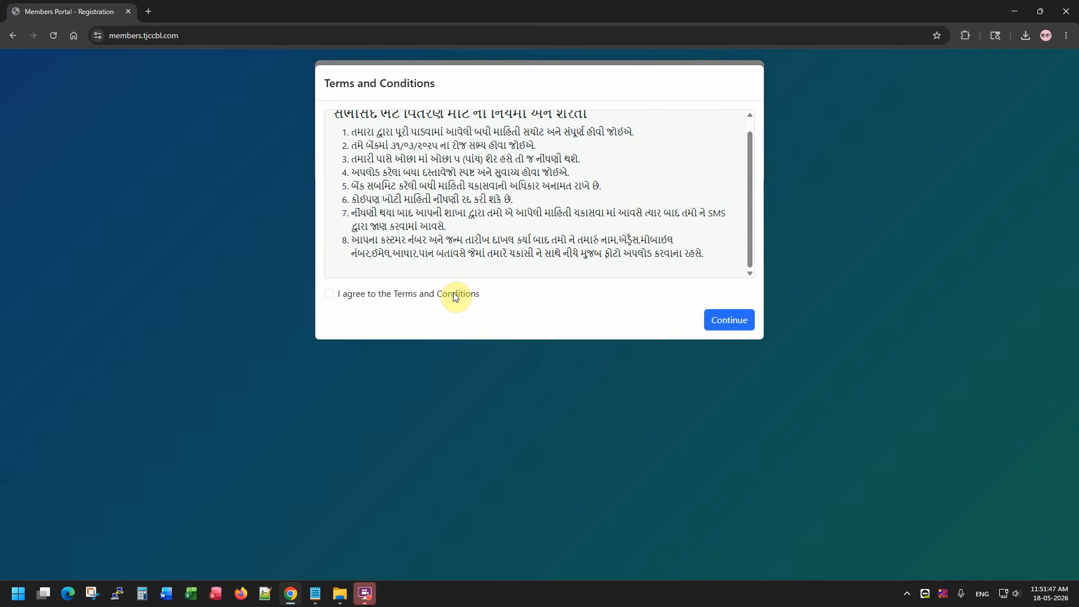
{"action": "left_click", "coordinate": [455, 295]}
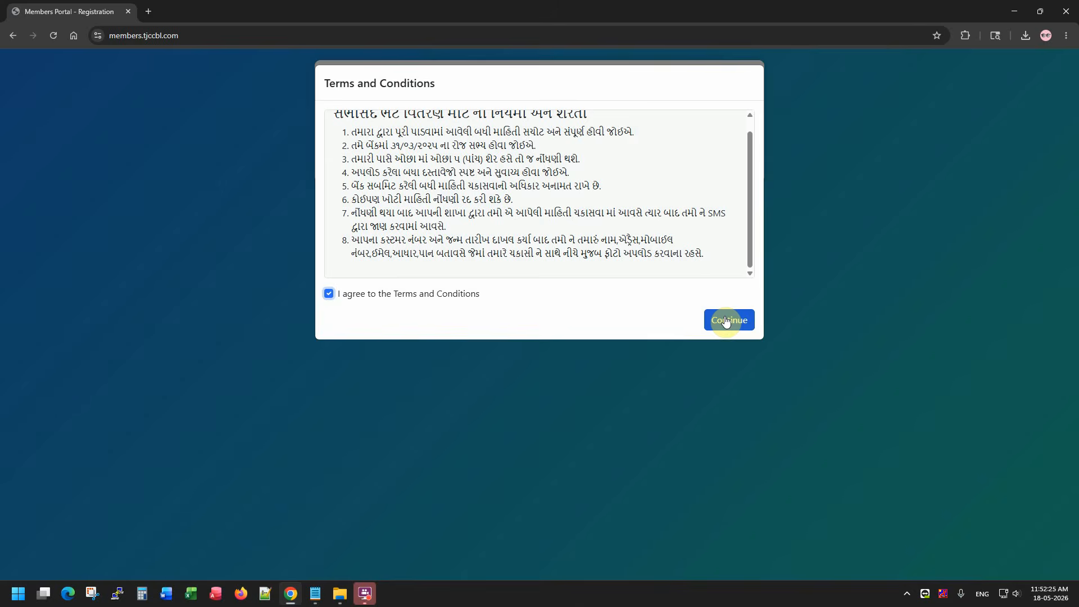
{"action": "left_click", "coordinate": [725, 321]}
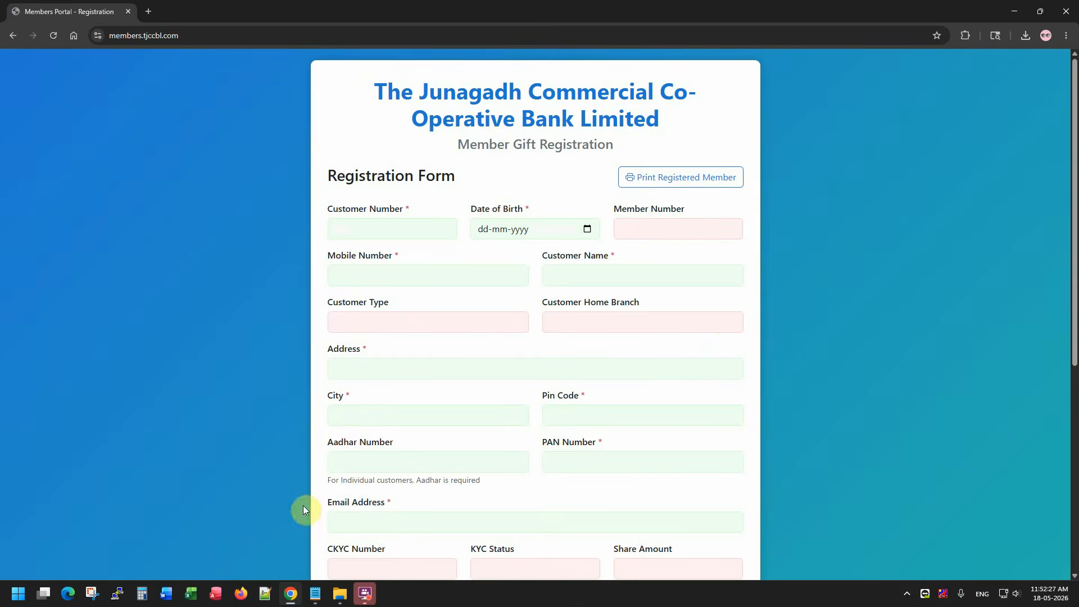
{"action": "left_click", "coordinate": [315, 593]}
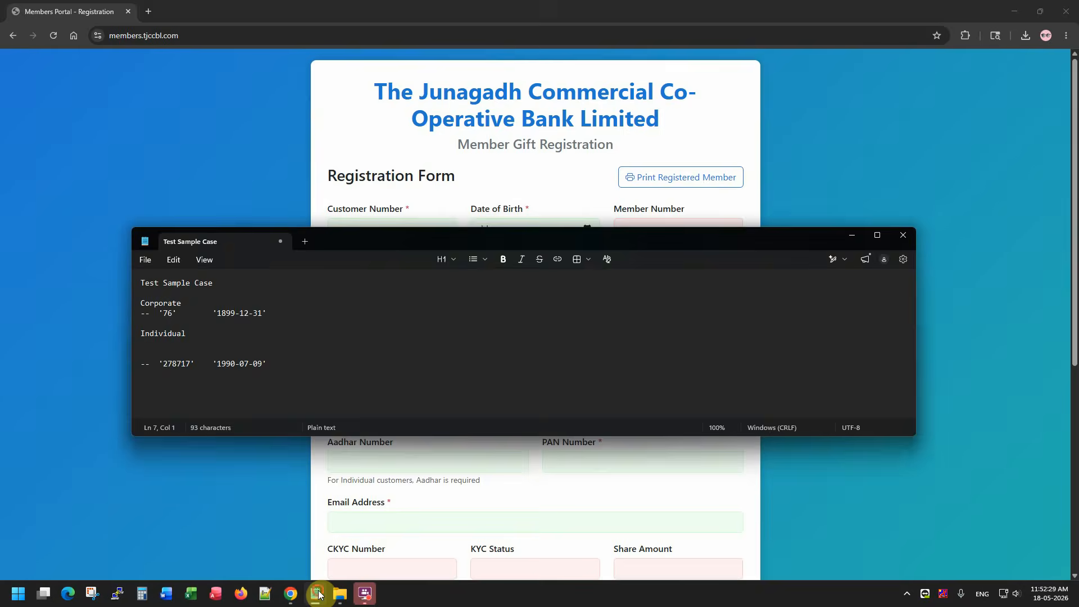
{"action": "left_click", "coordinate": [318, 594]}
{"action": "left_click", "coordinate": [369, 234]}
{"action": "type", "text": "76"}
{"action": "key", "text": "Tab"}
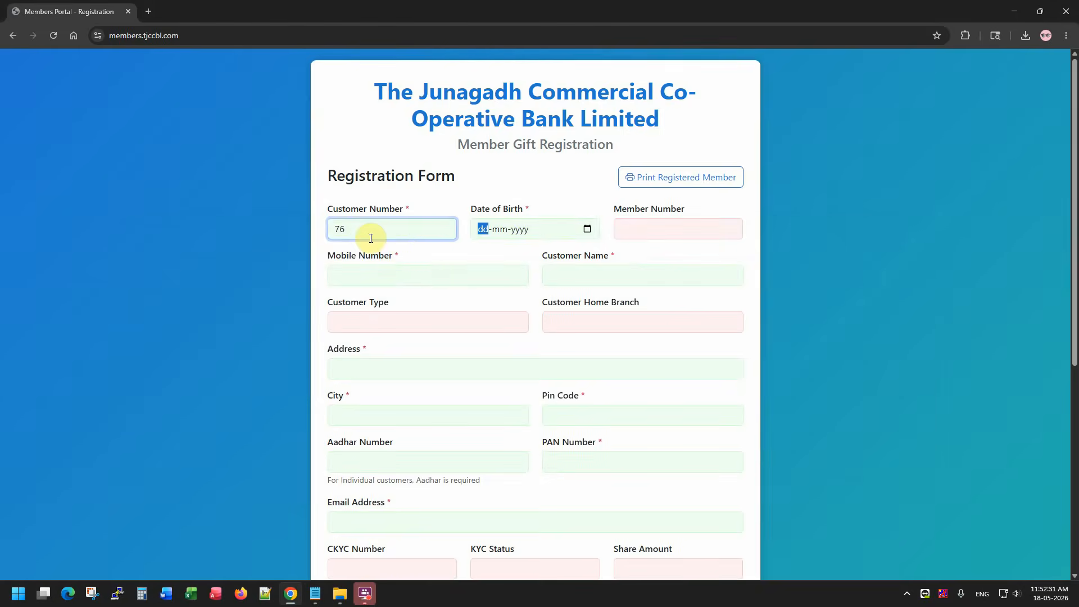
{"action": "left_click", "coordinate": [313, 595]}
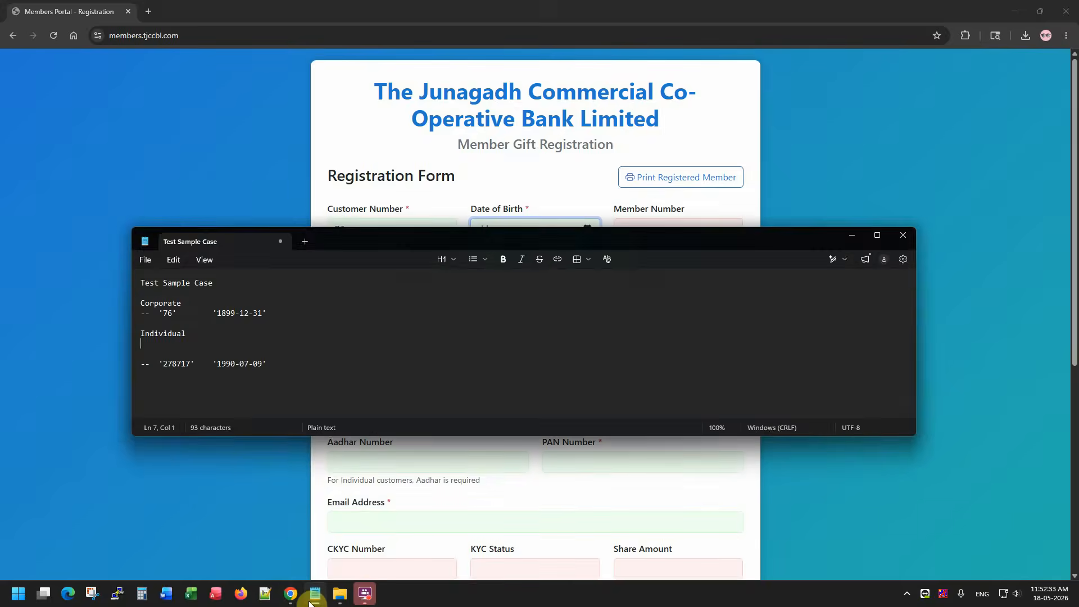
{"action": "left_click", "coordinate": [312, 596]}
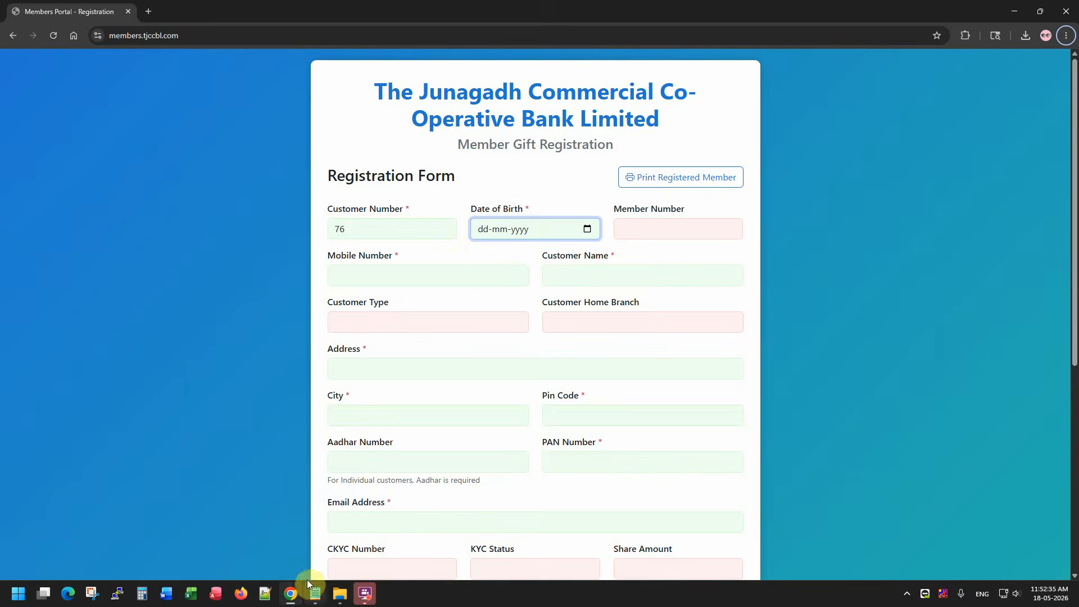
{"action": "left_click", "coordinate": [313, 595]}
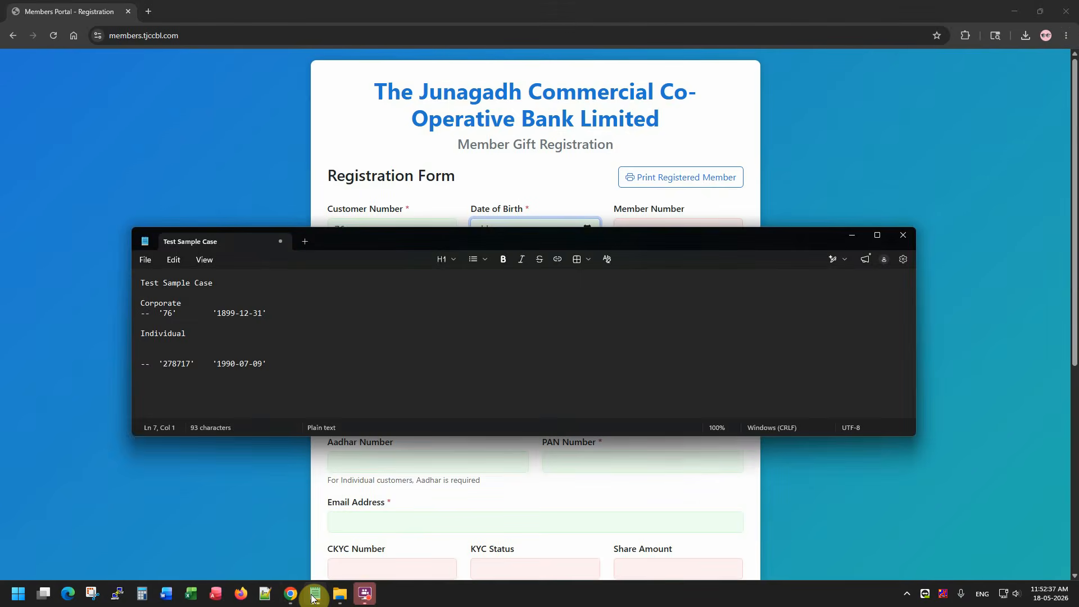
{"action": "left_click", "coordinate": [313, 596]}
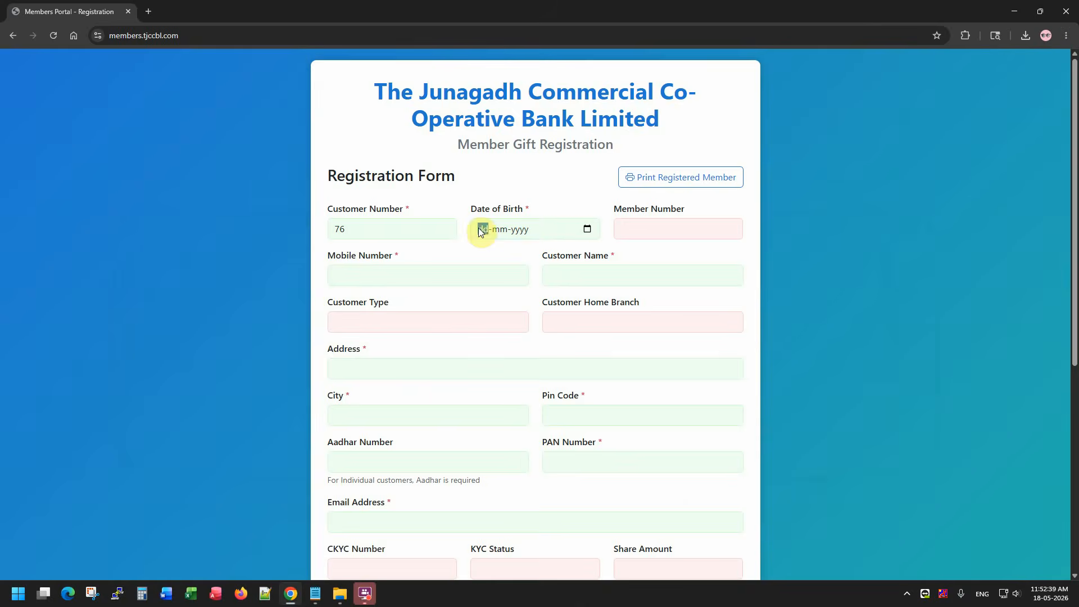
{"action": "left_click", "coordinate": [480, 229]}
{"action": "type", "text": "31121899"}
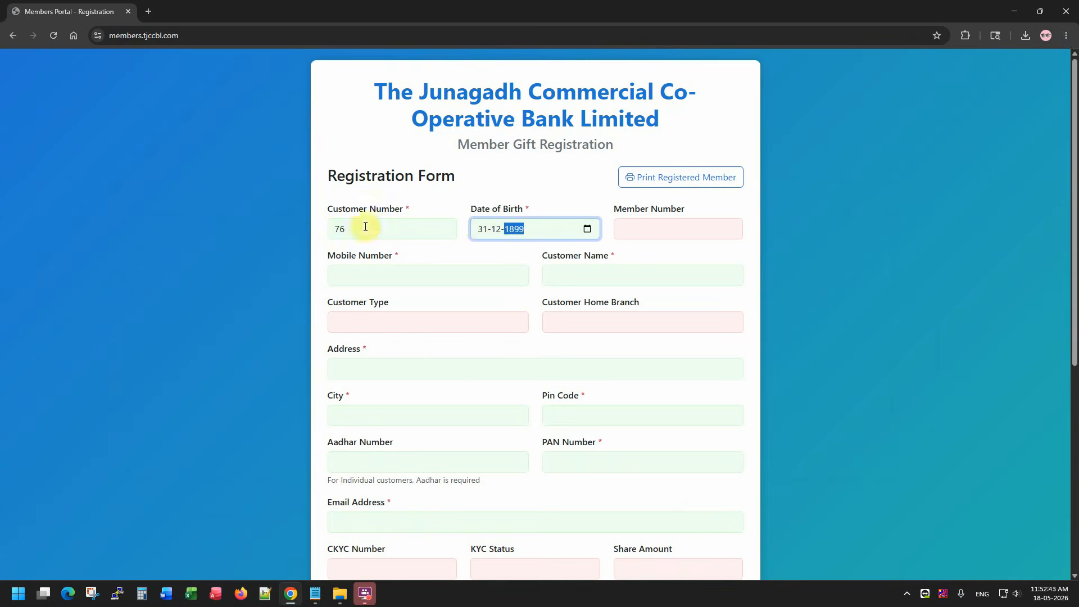
{"action": "left_click_drag", "start_coordinate": [326, 209], "coordinate": [371, 211]}
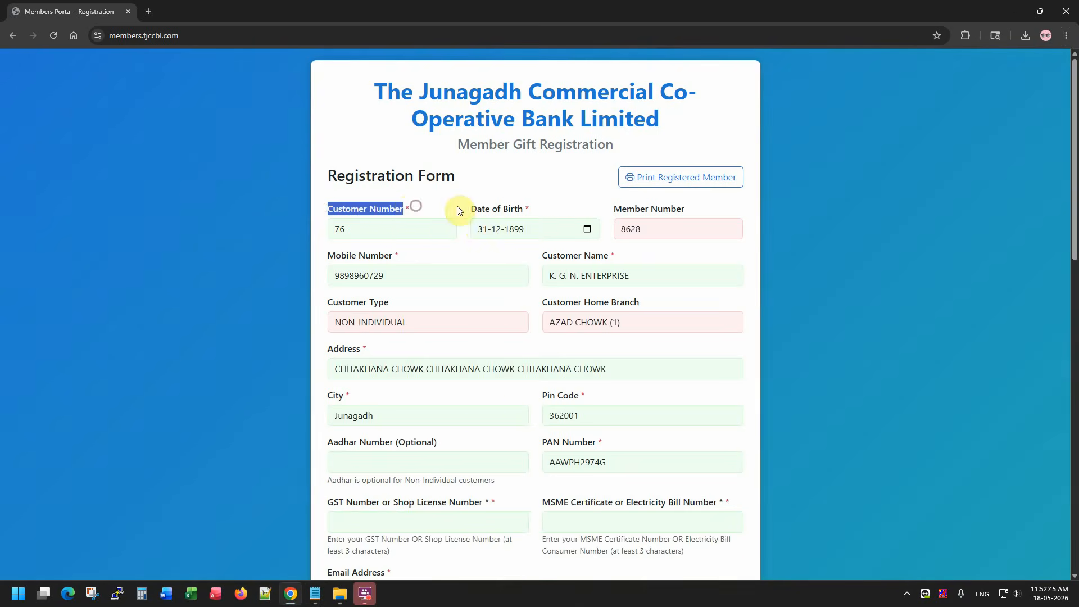
{"action": "left_click_drag", "start_coordinate": [469, 209], "coordinate": [527, 212]}
{"action": "left_click", "coordinate": [415, 222]}
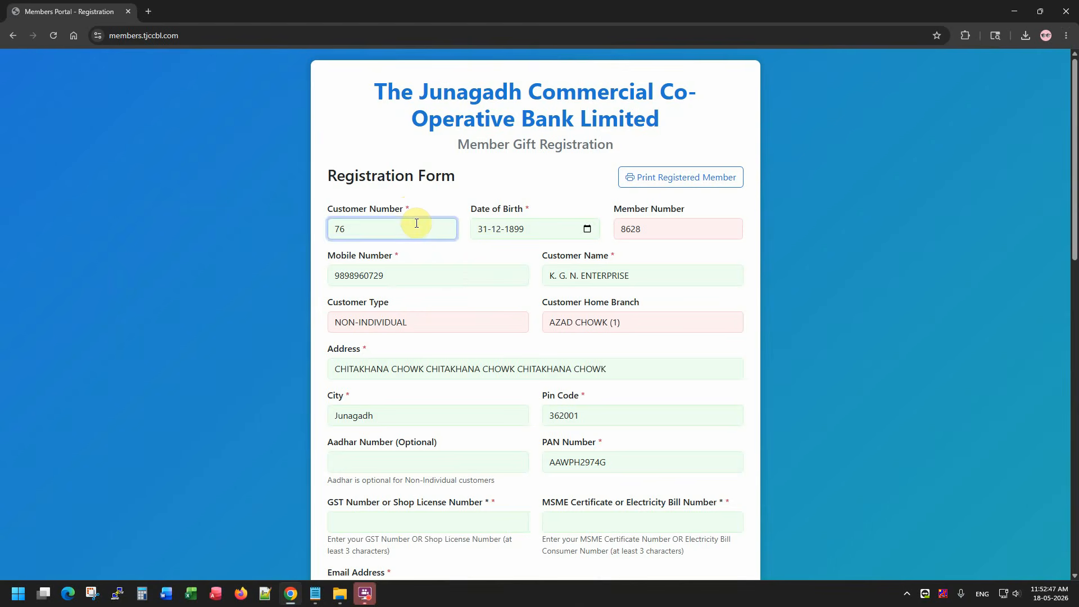
{"action": "key", "text": "Tab"}
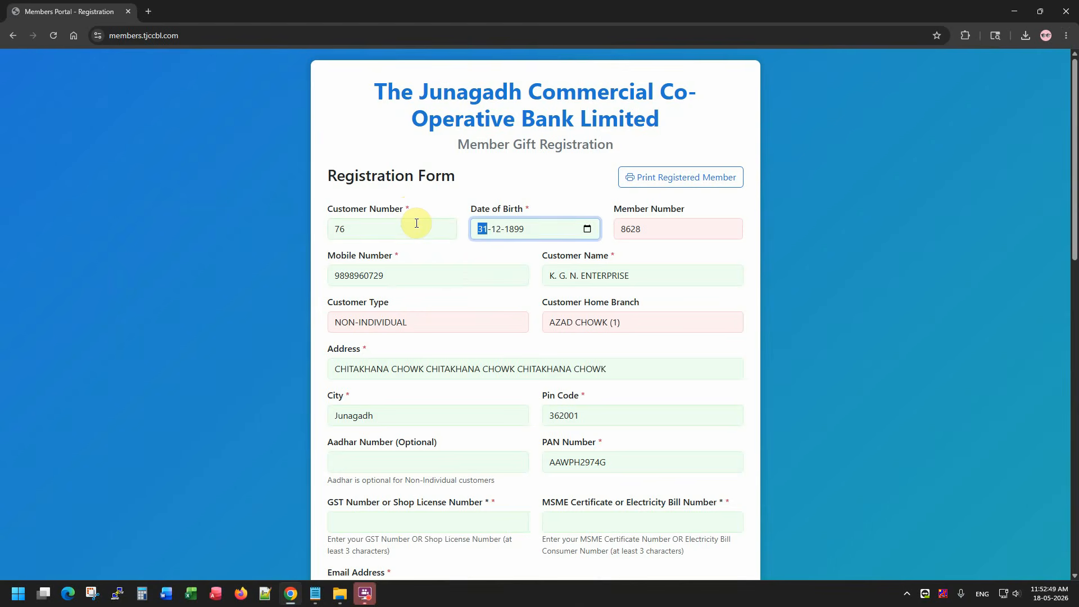
{"action": "key", "text": "Tab"}
{"action": "key", "text": "Tab"}
{"action": "key", "text": "Tab"}
{"action": "left_click", "coordinate": [667, 229]}
{"action": "key", "text": "F5"}
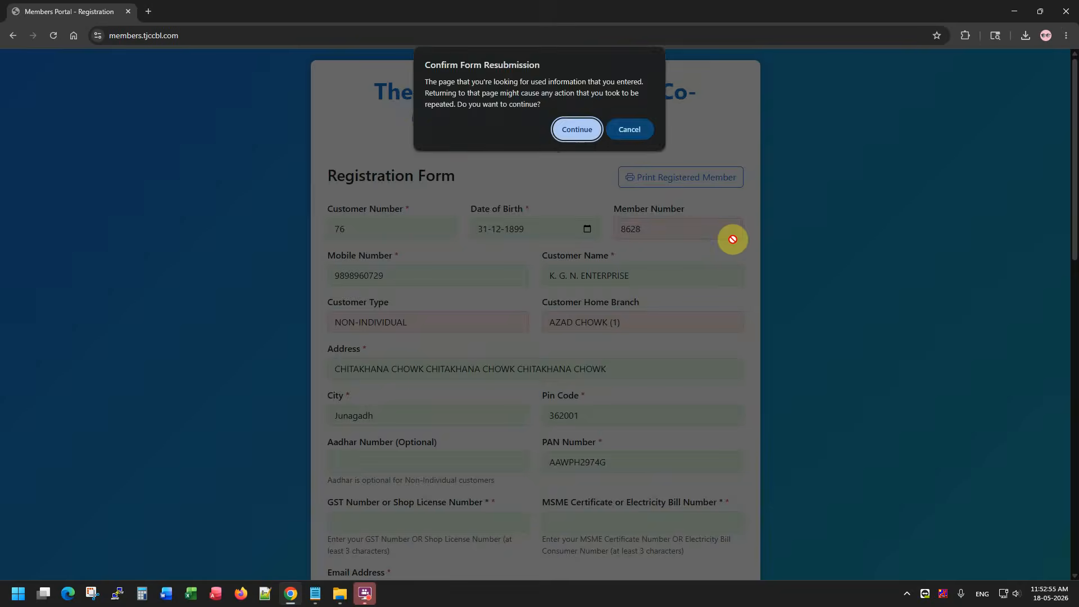
{"action": "key", "text": "Return"}
{"action": "left_click", "coordinate": [425, 294]}
{"action": "left_click", "coordinate": [725, 319]}
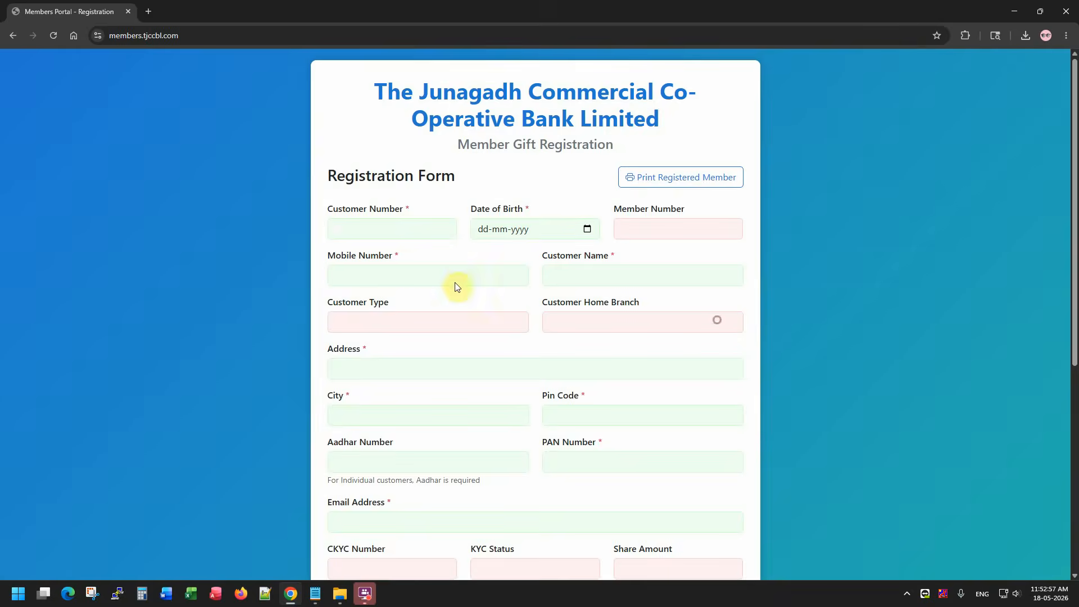
{"action": "left_click", "coordinate": [396, 231]}
{"action": "left_click", "coordinate": [399, 270]}
{"action": "key", "text": "Tab"}
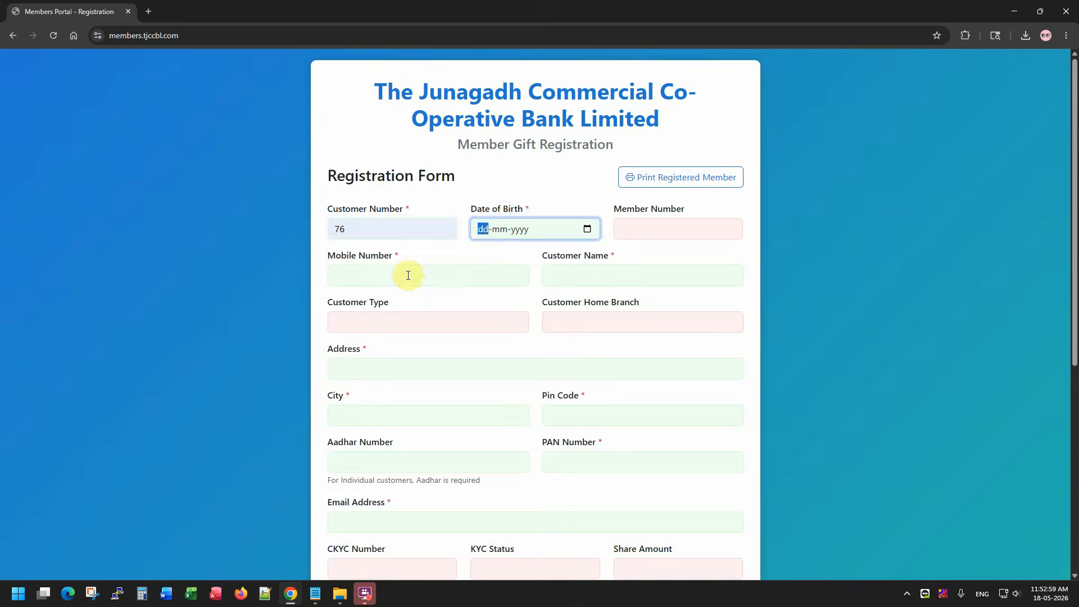
{"action": "key", "text": "alt+Tab"}
{"action": "key", "text": "alt+Tab"}
{"action": "type", "text": "31-12-1899"}
{"action": "left_click_drag", "start_coordinate": [671, 209], "coordinate": [605, 209]}
{"action": "left_click", "coordinate": [717, 272]}
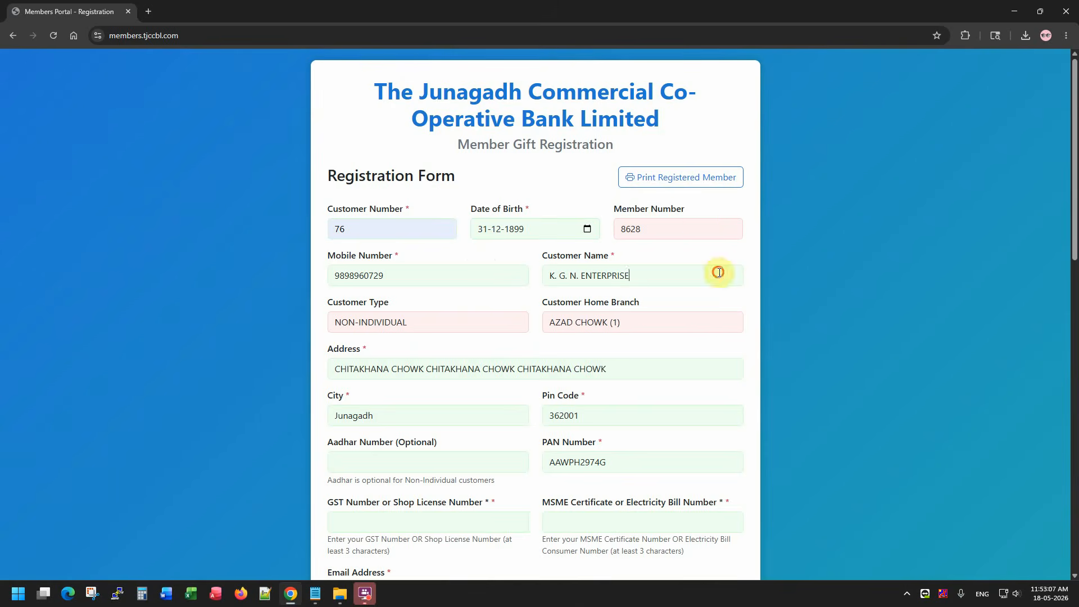
{"action": "left_click", "coordinate": [592, 346]}
{"action": "left_click", "coordinate": [493, 360]}
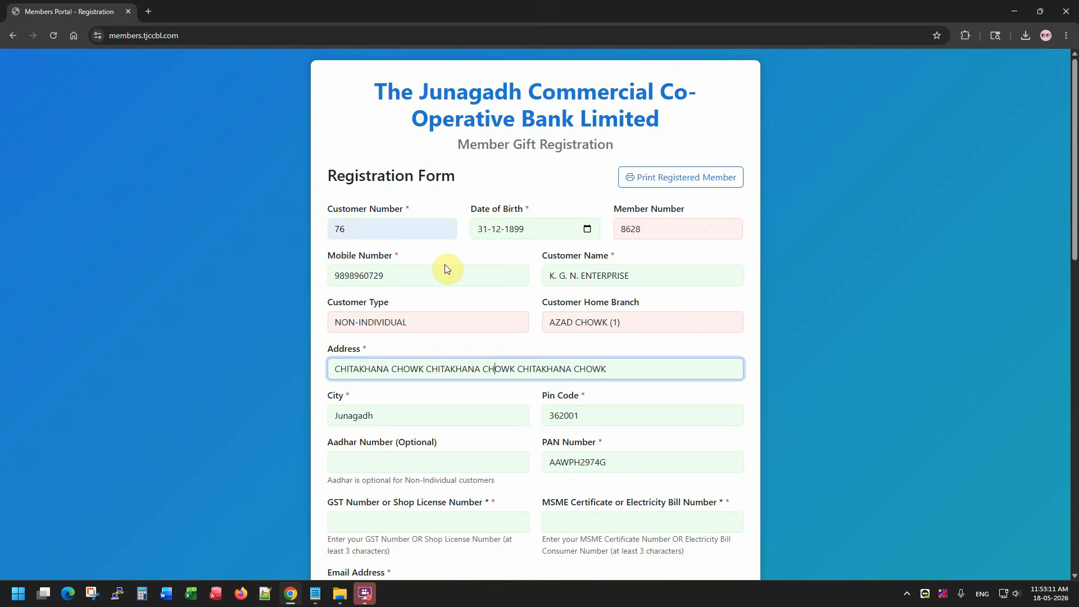
{"action": "mouse_move", "coordinate": [326, 258]}
{"action": "left_mouse_down"}
{"action": "mouse_move", "coordinate": [398, 260]}
{"action": "mouse_move", "coordinate": [325, 274]}
{"action": "left_mouse_up"}
{"action": "left_click", "coordinate": [400, 279]}
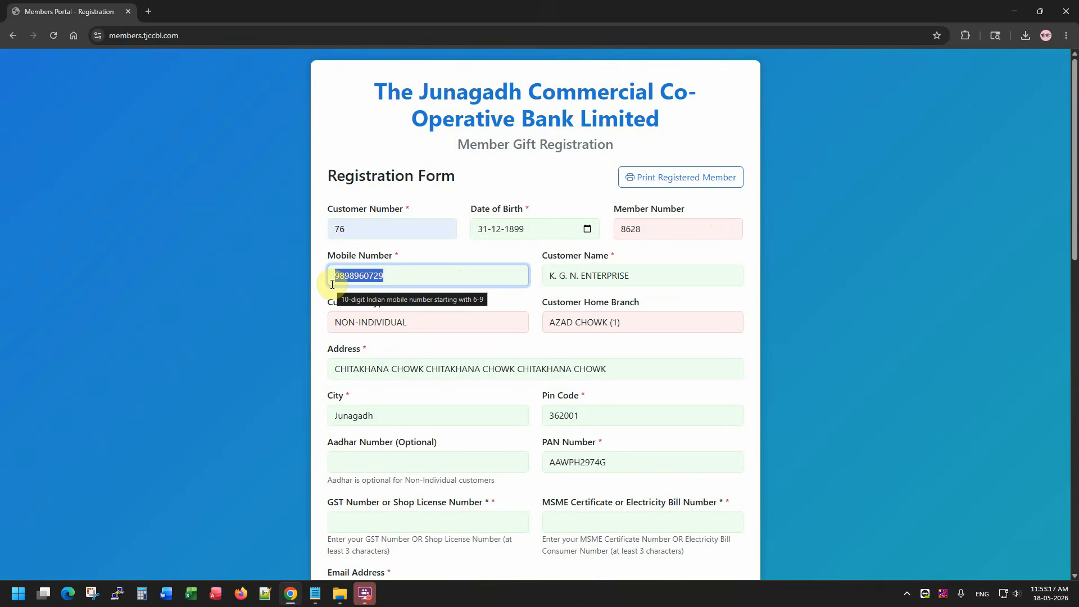
{"action": "key", "text": "BackSpace"}
{"action": "type", "text": "123"}
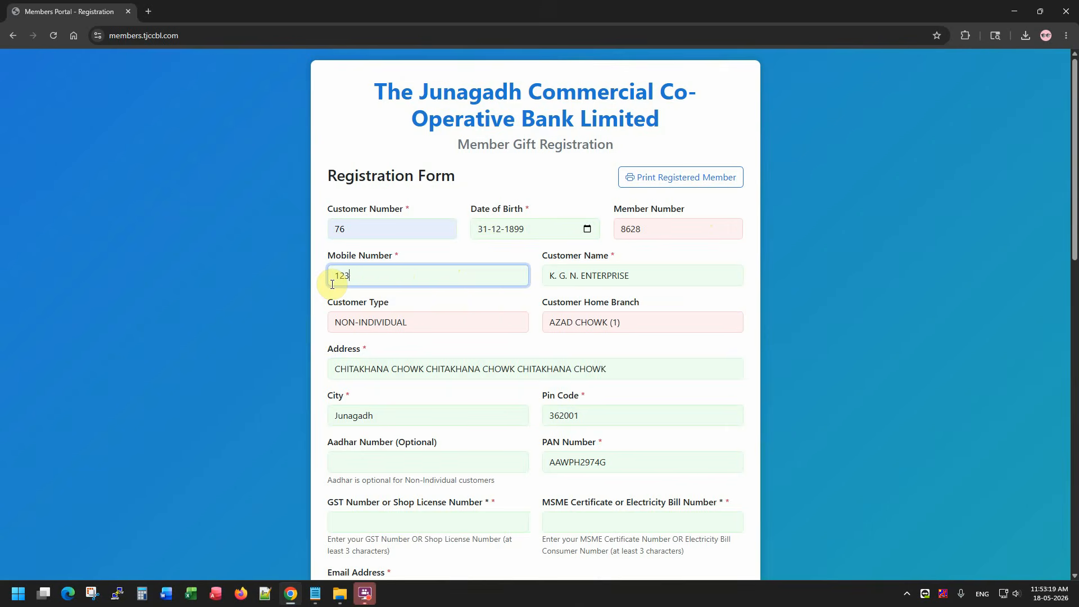
{"action": "type", "text": "4567890"}
{"action": "double_click", "coordinate": [422, 275]}
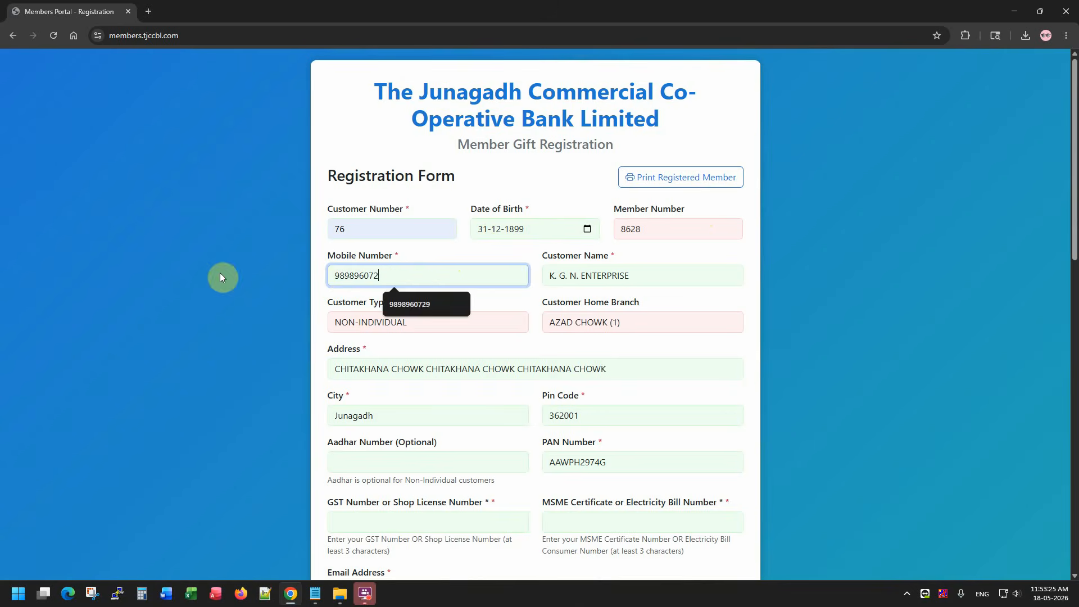
{"action": "key", "text": "Tab"}
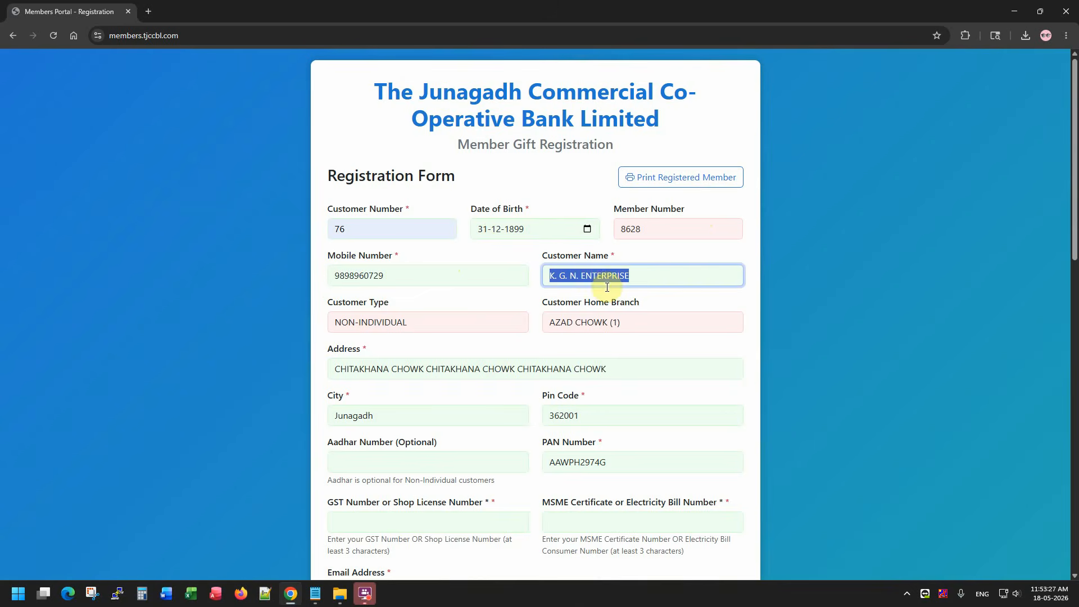
{"action": "left_click_drag", "start_coordinate": [424, 321], "coordinate": [333, 328]}
{"action": "left_click_drag", "start_coordinate": [663, 321], "coordinate": [540, 346]}
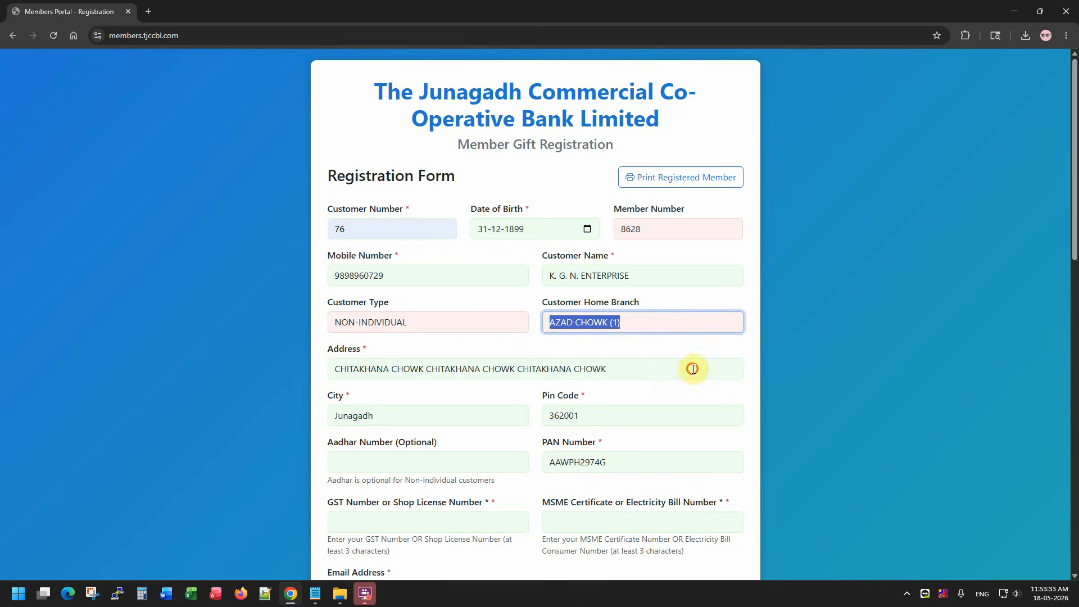
{"action": "left_click_drag", "start_coordinate": [693, 369], "coordinate": [337, 376]}
{"action": "double_click", "coordinate": [402, 414]}
{"action": "left_click_drag", "start_coordinate": [624, 413], "coordinate": [427, 442]}
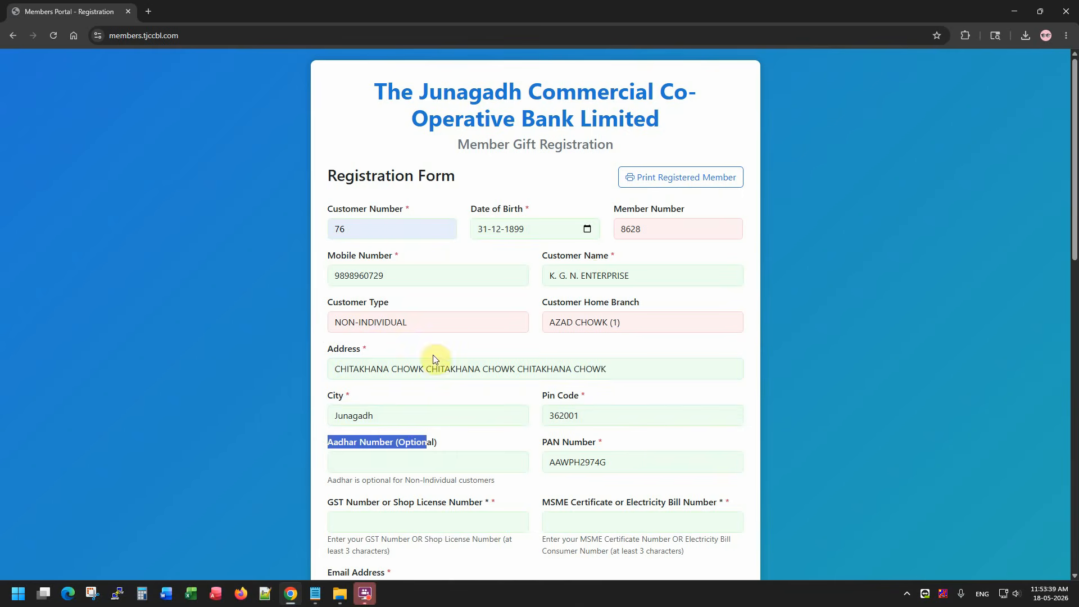
{"action": "left_click", "coordinate": [444, 443]}
{"action": "left_click_drag", "start_coordinate": [415, 325], "coordinate": [318, 323]}
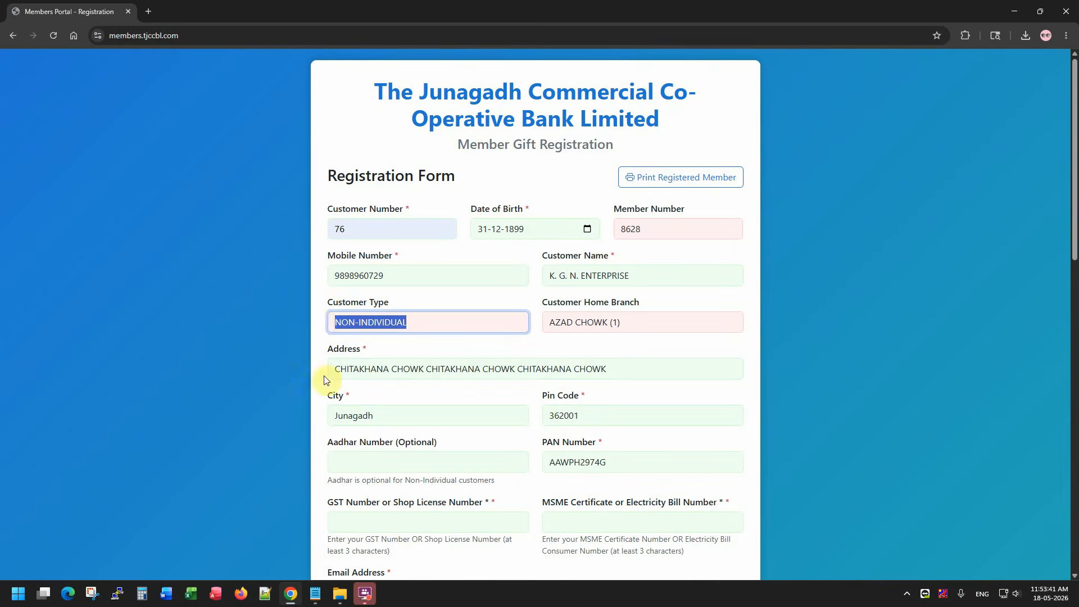
{"action": "left_click_drag", "start_coordinate": [445, 441], "coordinate": [322, 443]}
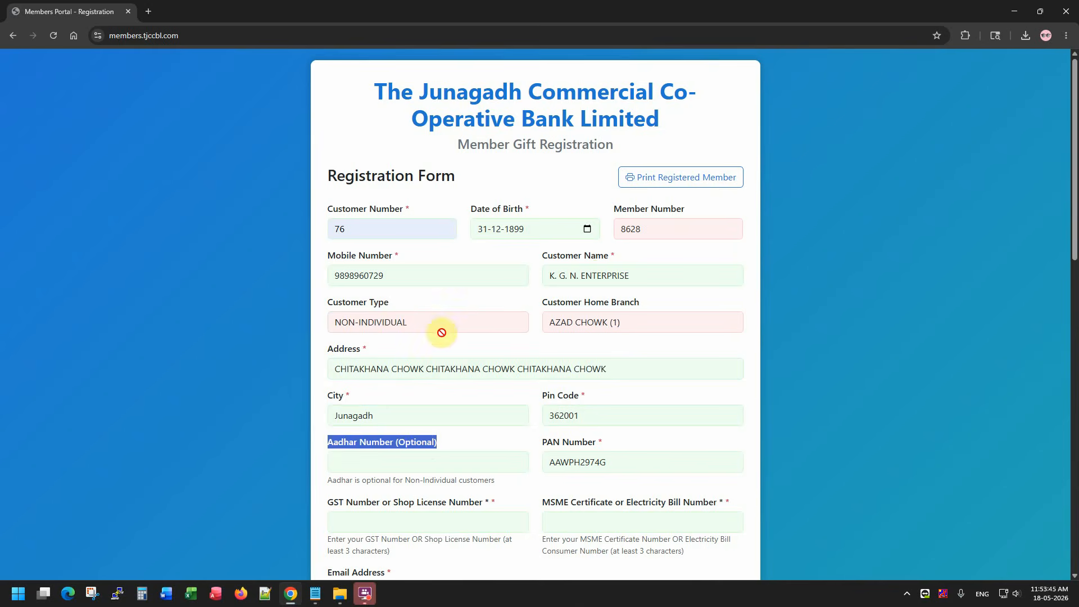
{"action": "left_click", "coordinate": [413, 458]}
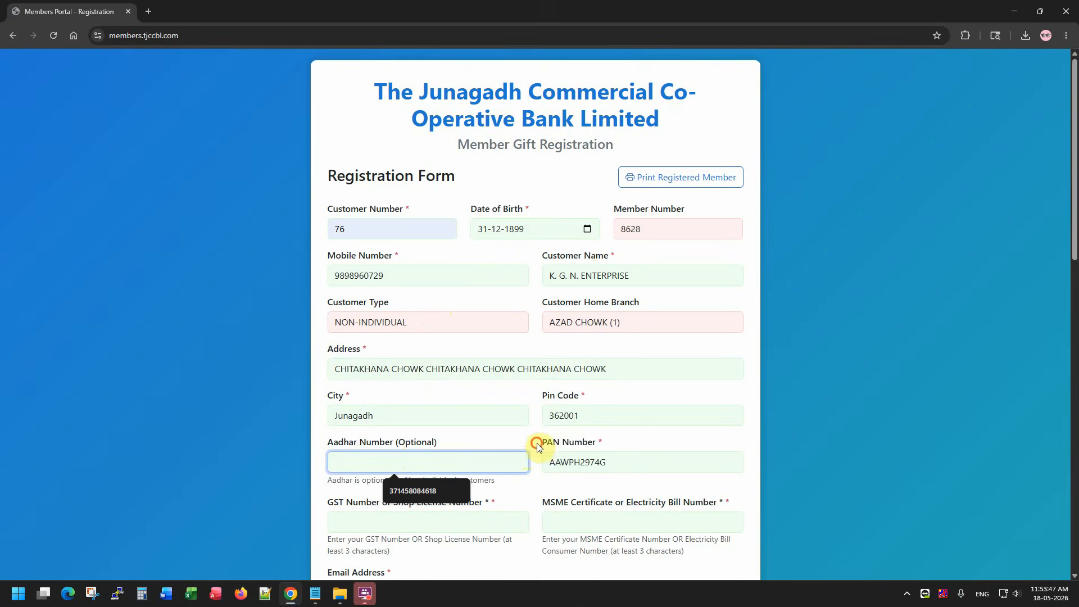
{"action": "left_click_drag", "start_coordinate": [539, 442], "coordinate": [600, 442]}
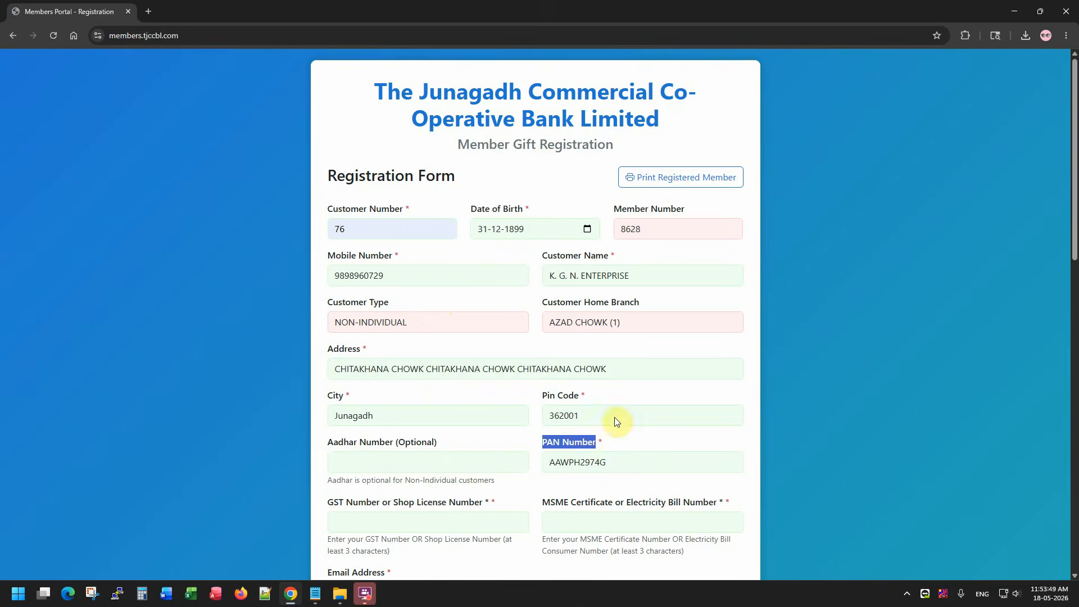
{"action": "scroll", "coordinate": [623, 400], "scroll_direction": "down", "scroll_amount": 2}
{"action": "left_click_drag", "start_coordinate": [323, 389], "coordinate": [484, 391]}
{"action": "left_click", "coordinate": [479, 414]}
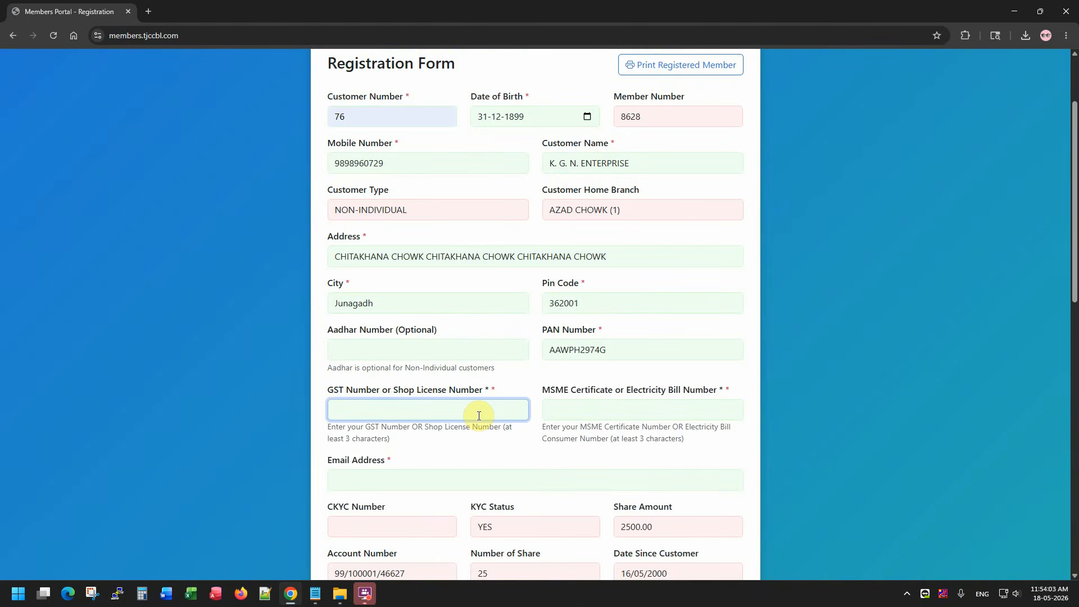
{"action": "left_click_drag", "start_coordinate": [542, 389], "coordinate": [682, 393]}
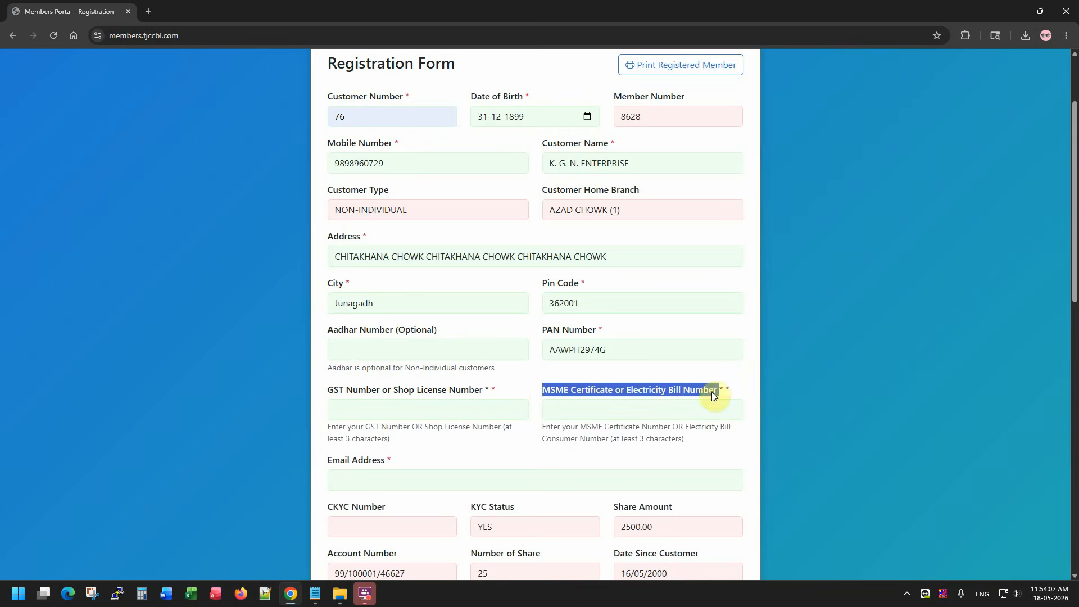
{"action": "left_click", "coordinate": [548, 393]}
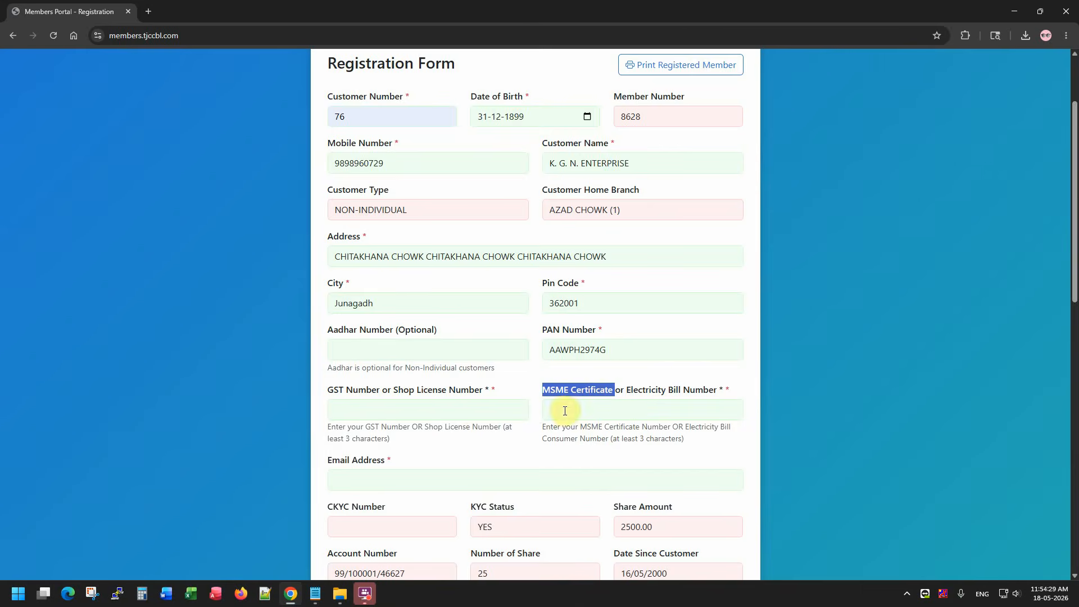
{"action": "scroll", "coordinate": [564, 411], "scroll_direction": "down", "scroll_amount": 1}
{"action": "scroll", "coordinate": [564, 410], "scroll_direction": "down", "scroll_amount": 1}
{"action": "left_click_drag", "start_coordinate": [332, 347], "coordinate": [396, 360]}
{"action": "left_click", "coordinate": [398, 371]}
{"action": "left_click", "coordinate": [416, 397]}
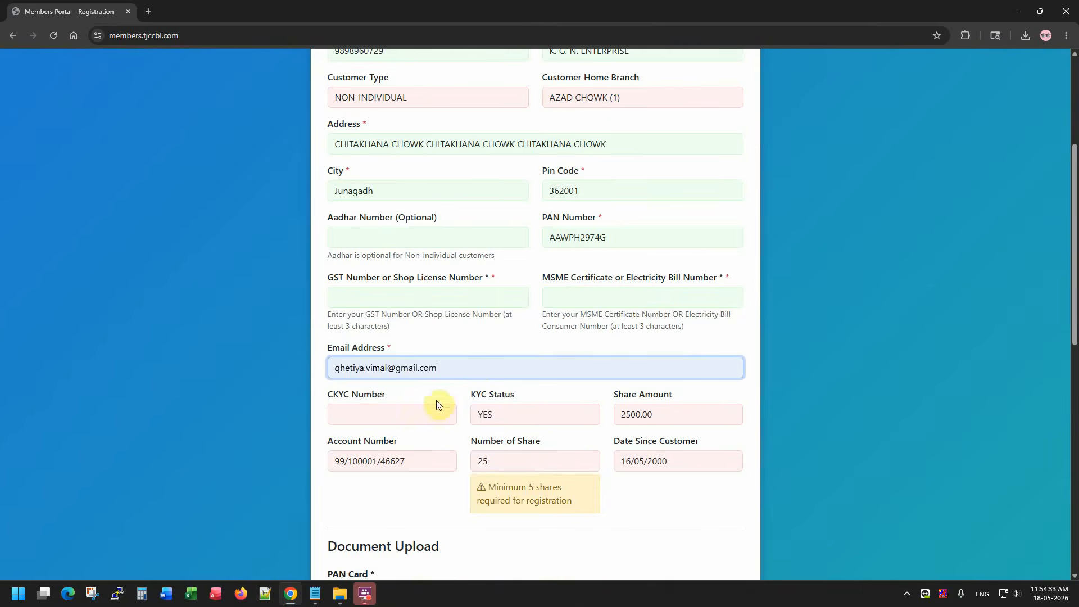
{"action": "left_click_drag", "start_coordinate": [477, 367], "coordinate": [263, 369]}
{"action": "key", "text": "BackSpace"}
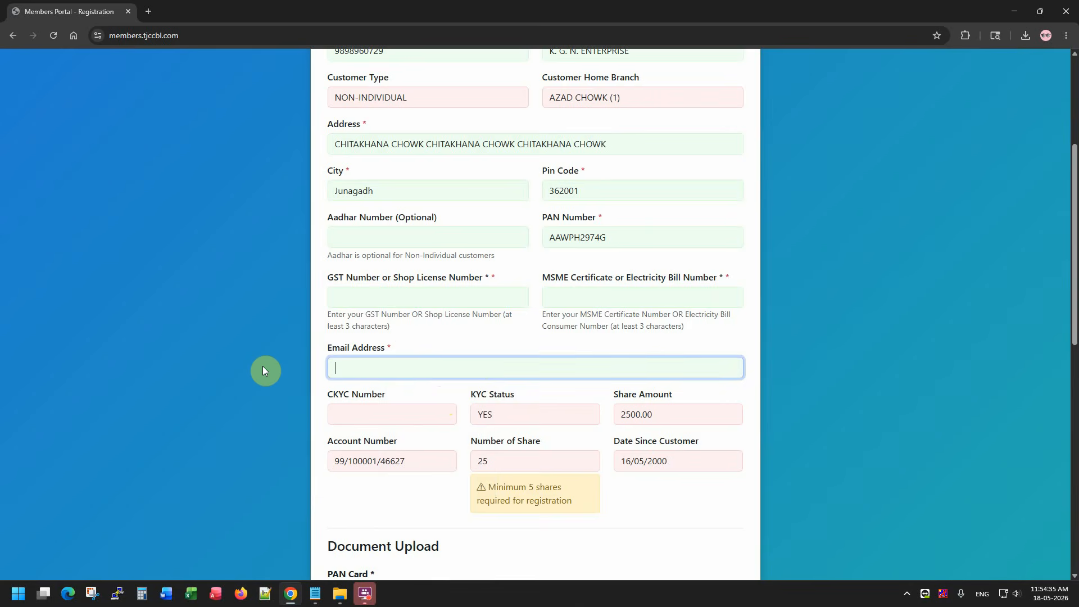
{"action": "type", "text": "test@test.com"}
{"action": "key", "text": "Tab"}
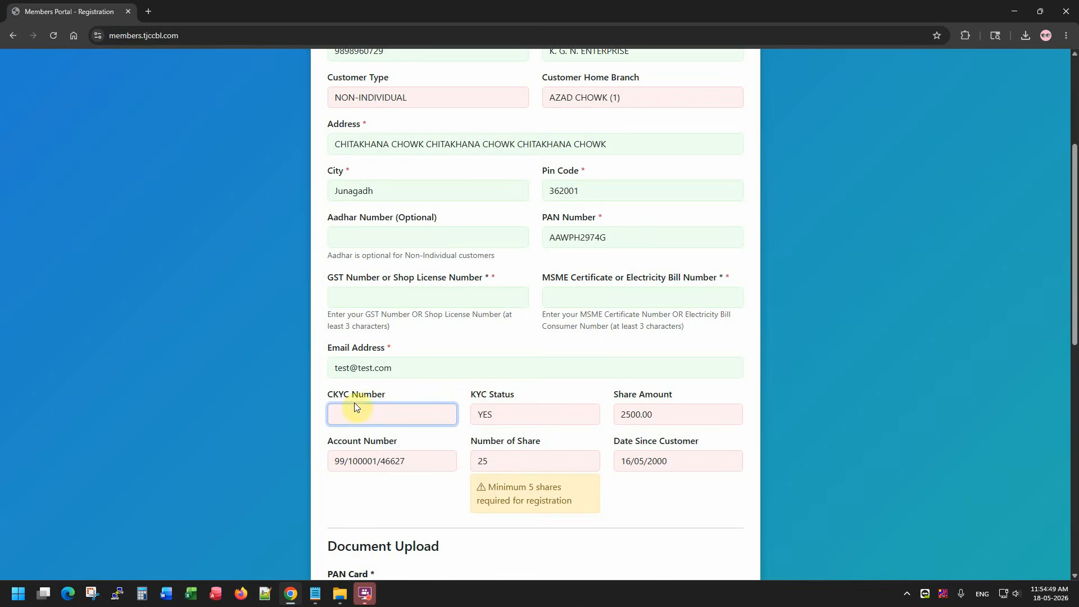
Inspect the read-only CKYC Number field and the KYC Status value YES.
{"action": "left_click_drag", "start_coordinate": [328, 397], "coordinate": [397, 392]}
{"action": "left_click", "coordinate": [399, 409]}
{"action": "double_click", "coordinate": [486, 414]}
{"action": "left_click", "coordinate": [415, 414]}
{"action": "left_click_drag", "start_coordinate": [415, 412], "coordinate": [401, 396]}
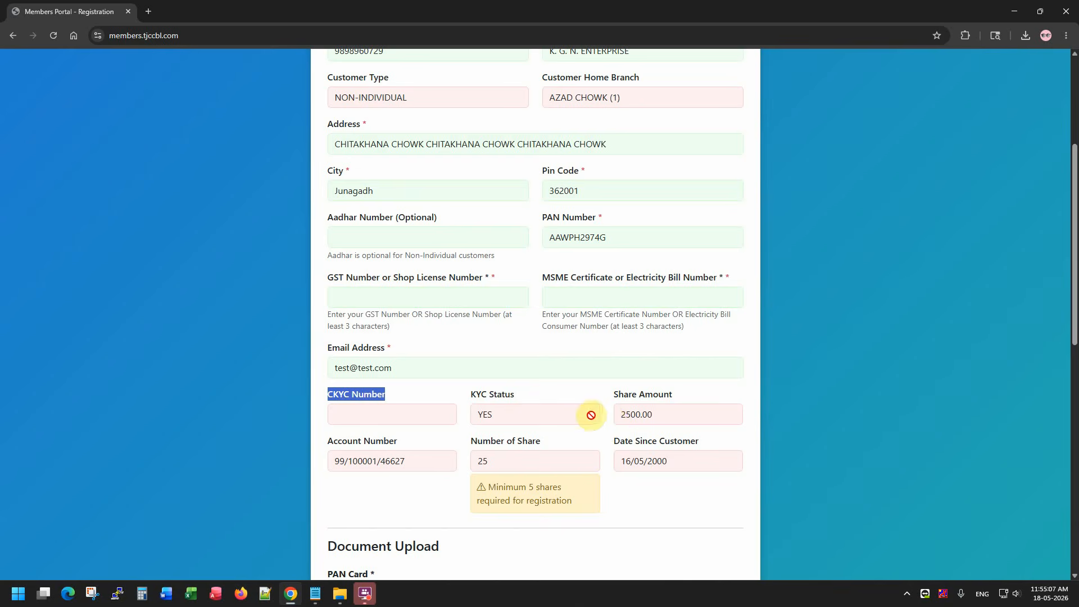
{"action": "left_click", "coordinate": [613, 397]}
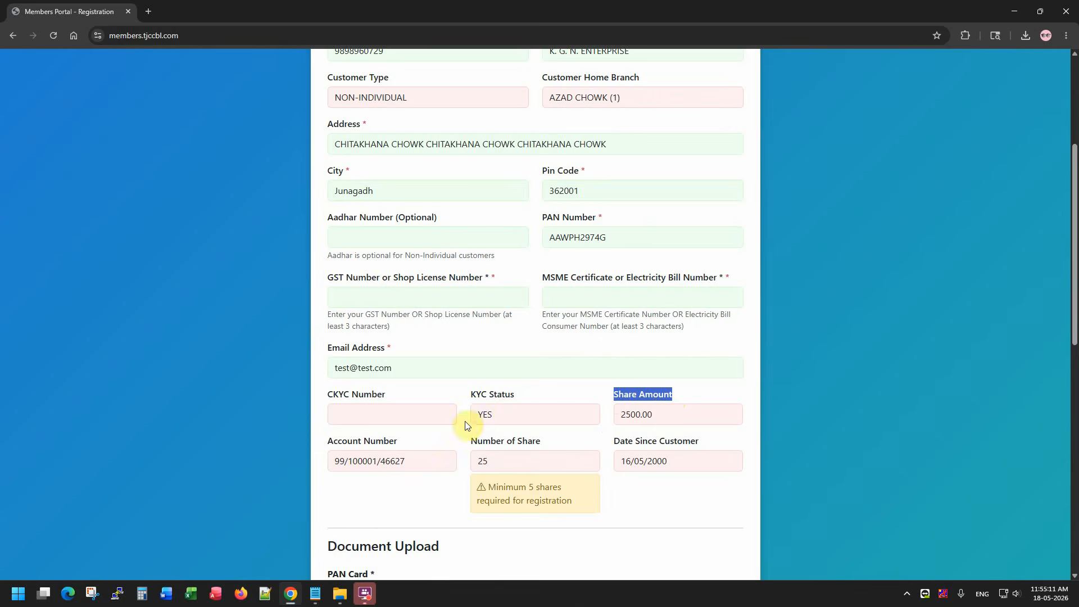
{"action": "left_click_drag", "start_coordinate": [390, 401], "coordinate": [313, 395]}
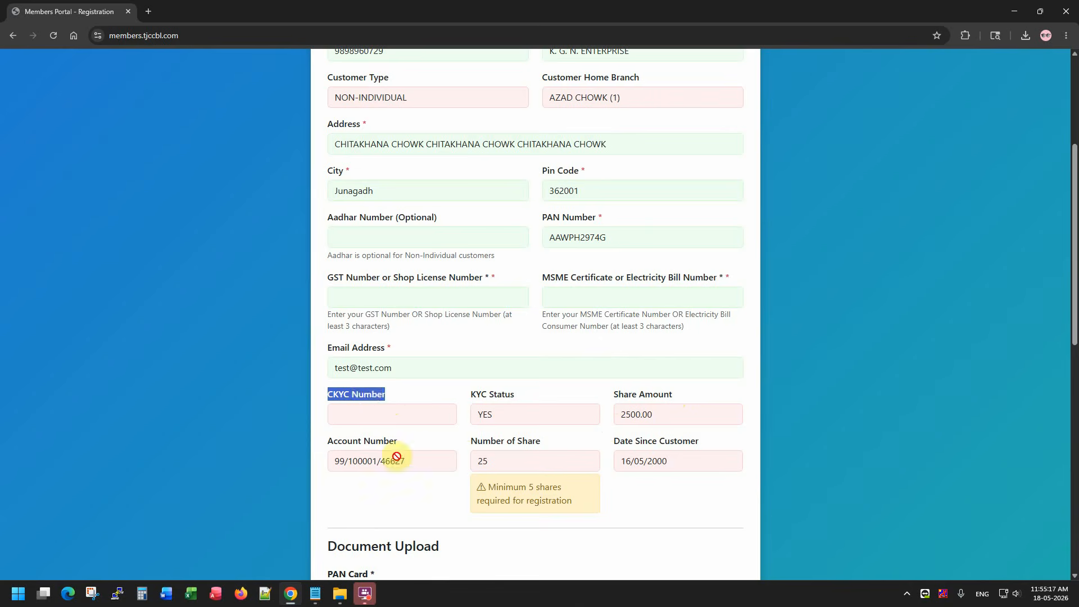
Check the prefilled account number, 25 shares and customer-since date 16/05/2000.
{"action": "left_click_drag", "start_coordinate": [436, 460], "coordinate": [320, 464]}
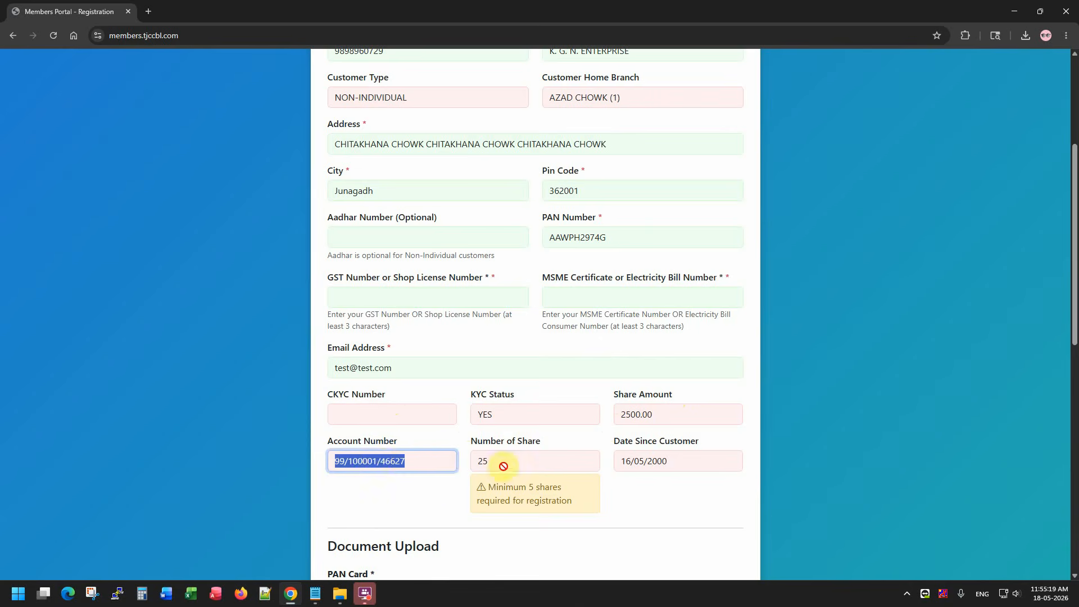
{"action": "left_click_drag", "start_coordinate": [501, 465], "coordinate": [459, 471]}
{"action": "left_click_drag", "start_coordinate": [695, 461], "coordinate": [600, 454]}
{"action": "left_click", "coordinate": [640, 492]}
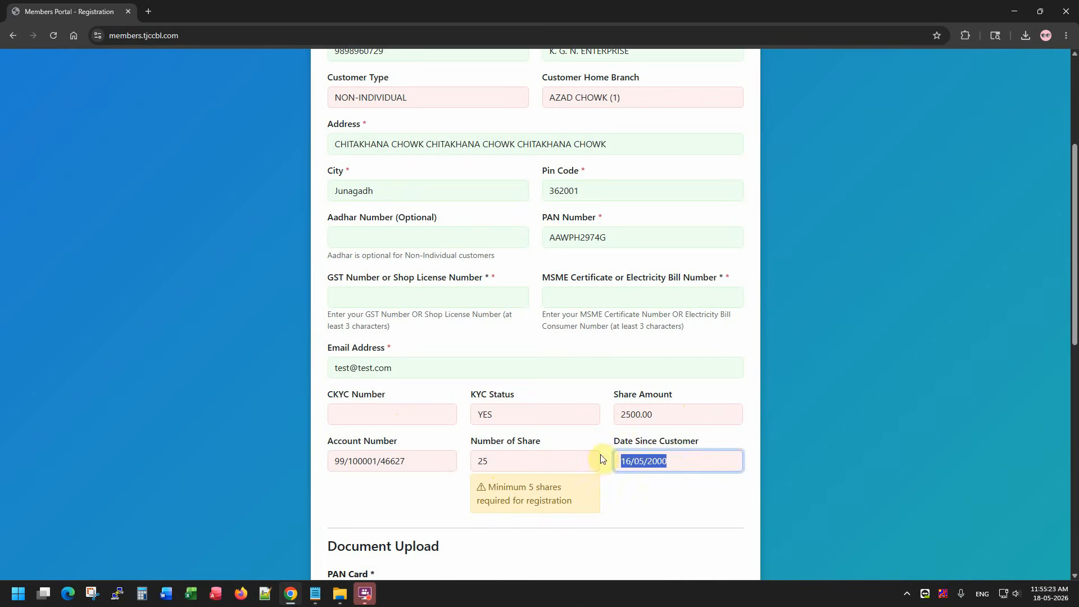
{"action": "left_click", "coordinate": [660, 493]}
{"action": "left_click_drag", "start_coordinate": [676, 460], "coordinate": [607, 460]}
{"action": "scroll", "coordinate": [645, 499], "scroll_direction": "down", "scroll_amount": 4}
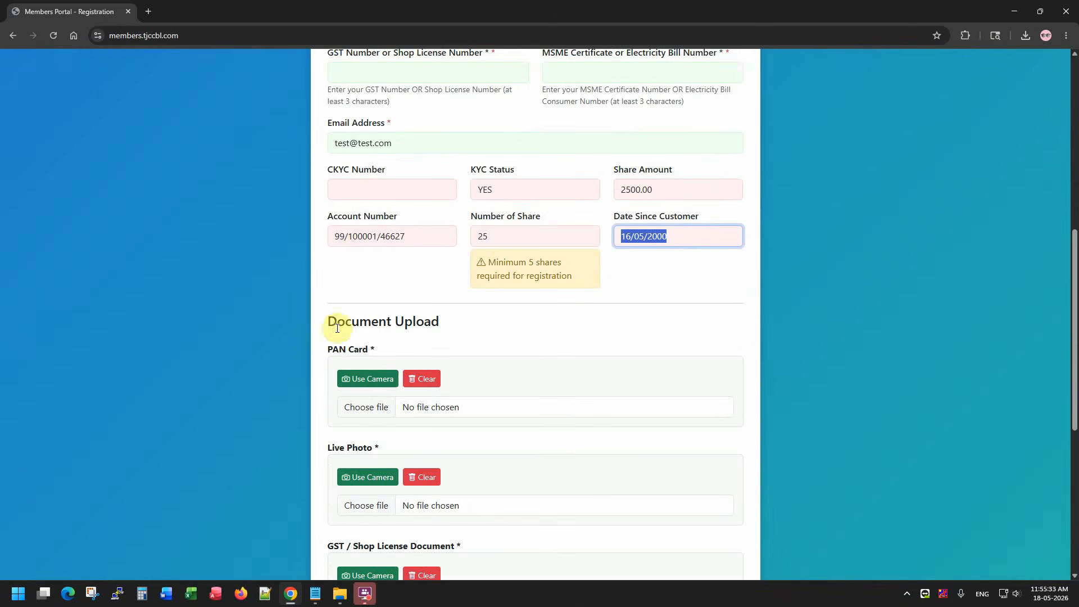
{"action": "left_click_drag", "start_coordinate": [327, 318], "coordinate": [440, 320]}
{"action": "scroll", "coordinate": [496, 327], "scroll_direction": "up", "scroll_amount": 6}
{"action": "scroll", "coordinate": [495, 323], "scroll_direction": "down", "scroll_amount": 9}
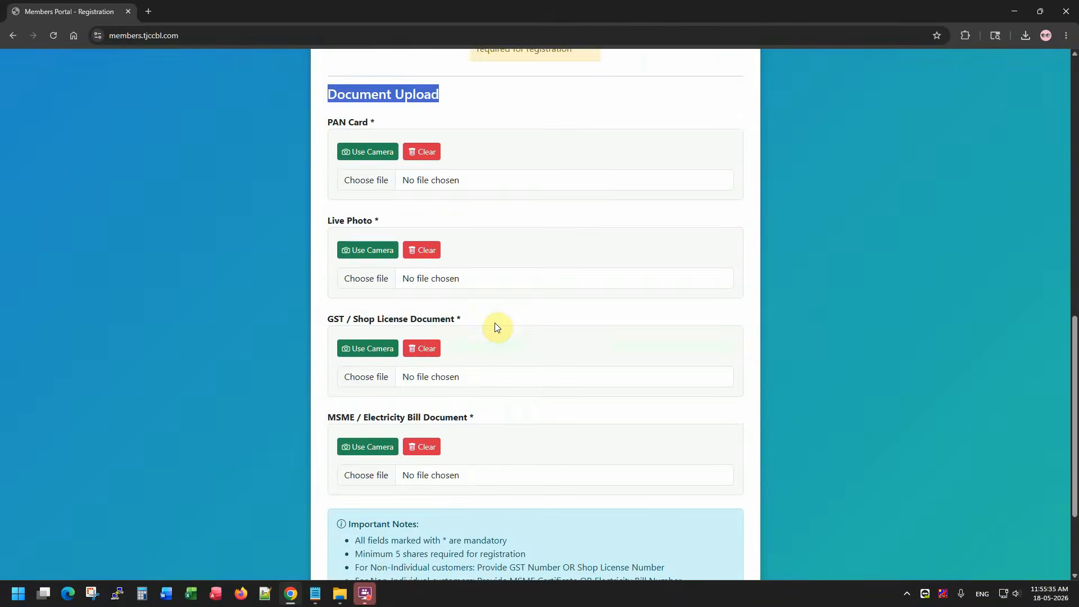
{"action": "left_click", "coordinate": [523, 537]}
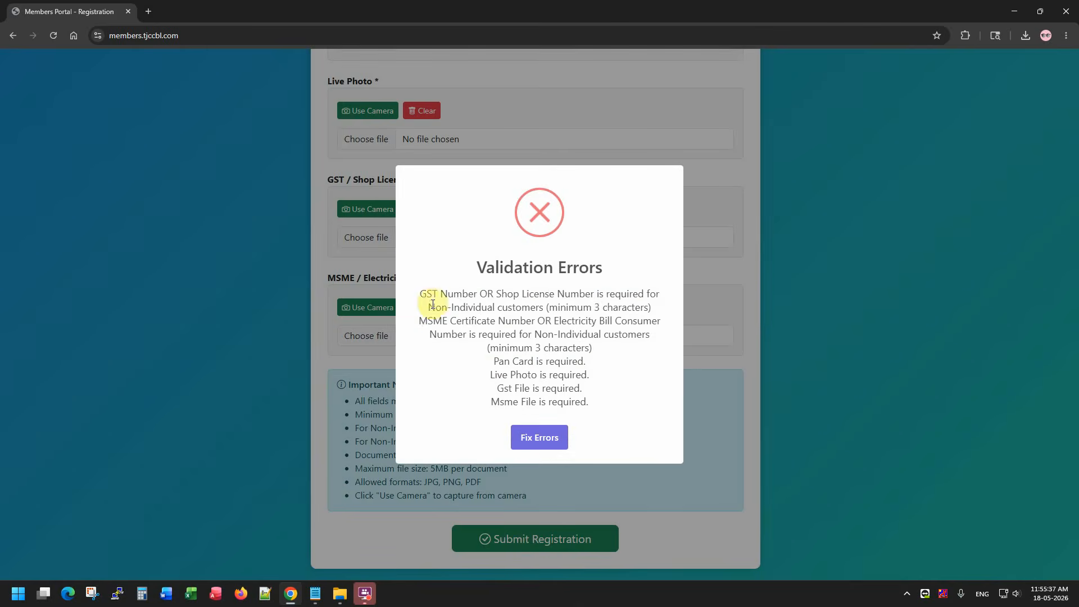
{"action": "left_click_drag", "start_coordinate": [419, 289], "coordinate": [534, 441]}
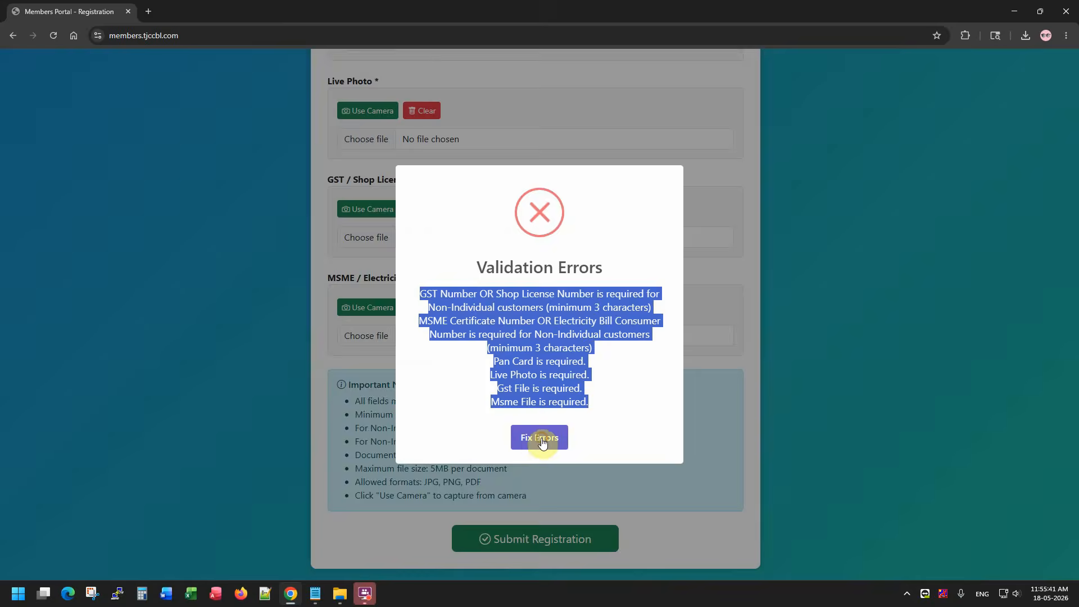
{"action": "left_click", "coordinate": [542, 444]}
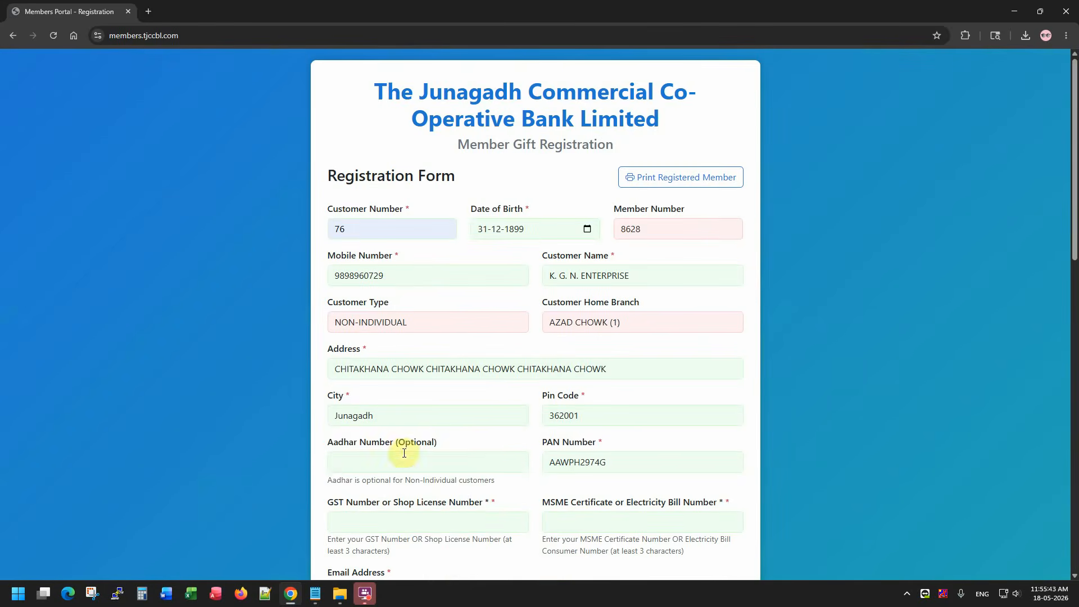
{"action": "left_click", "coordinate": [402, 454]}
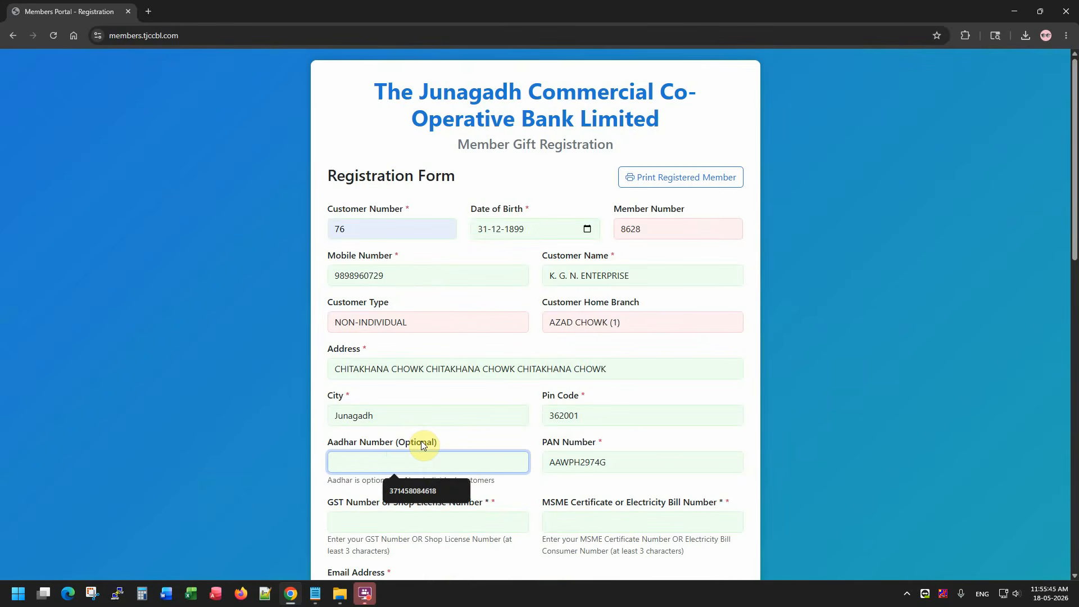
{"action": "type", "text": "1234"}
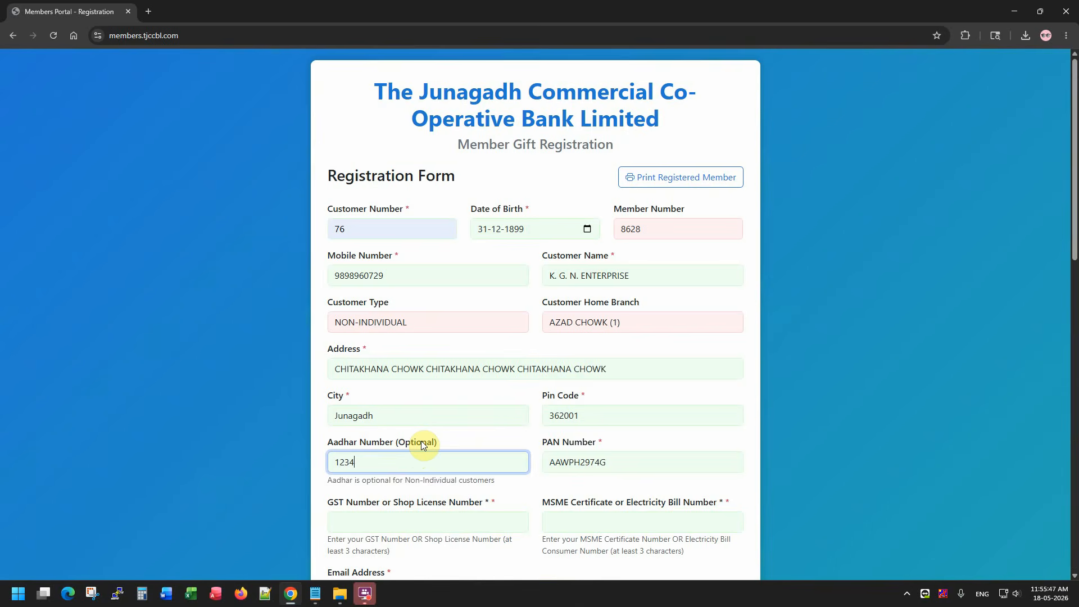
{"action": "type", "text": " 1234 1"}
{"action": "key", "text": "ctrl+a"}
{"action": "key", "text": "BackSpace"}
{"action": "type", "text": "123412341234"}
Review the PAN number and the entered GST number.
{"action": "double_click", "coordinate": [598, 463]}
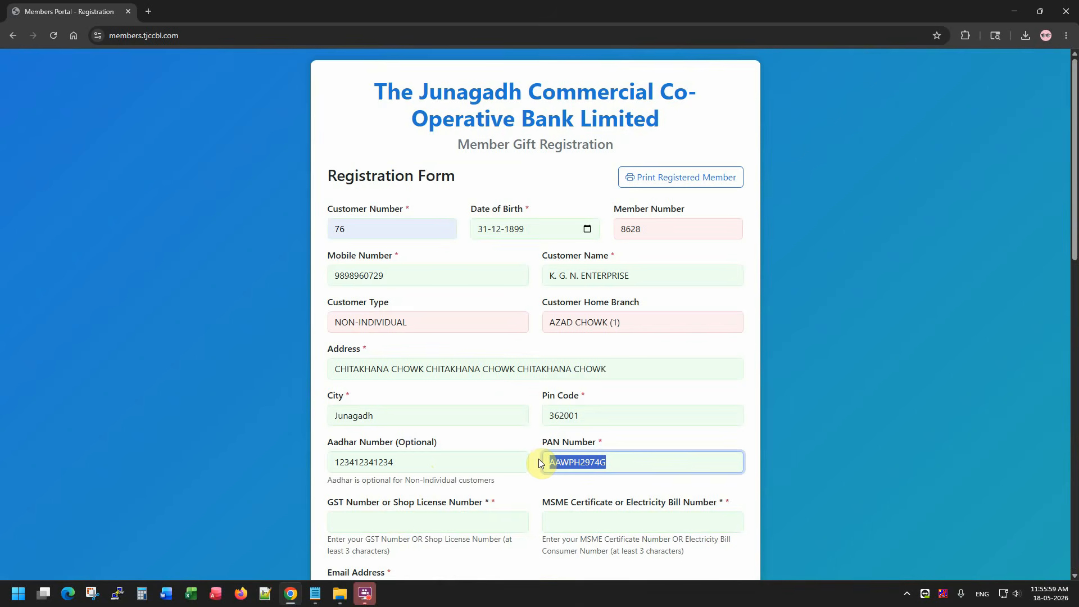
{"action": "left_click", "coordinate": [413, 524]}
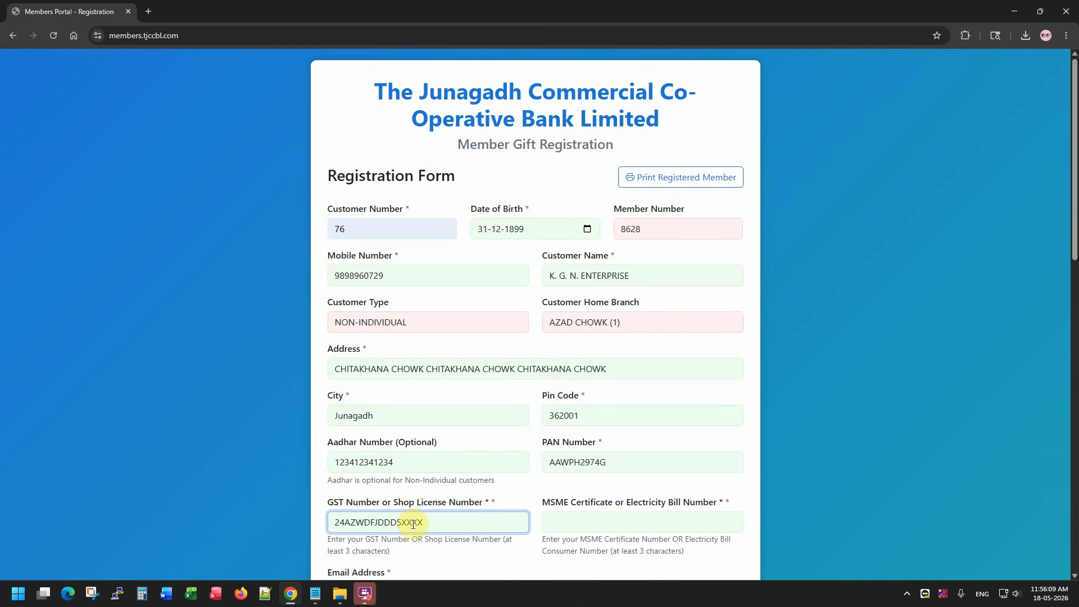
{"action": "key", "text": "Tab"}
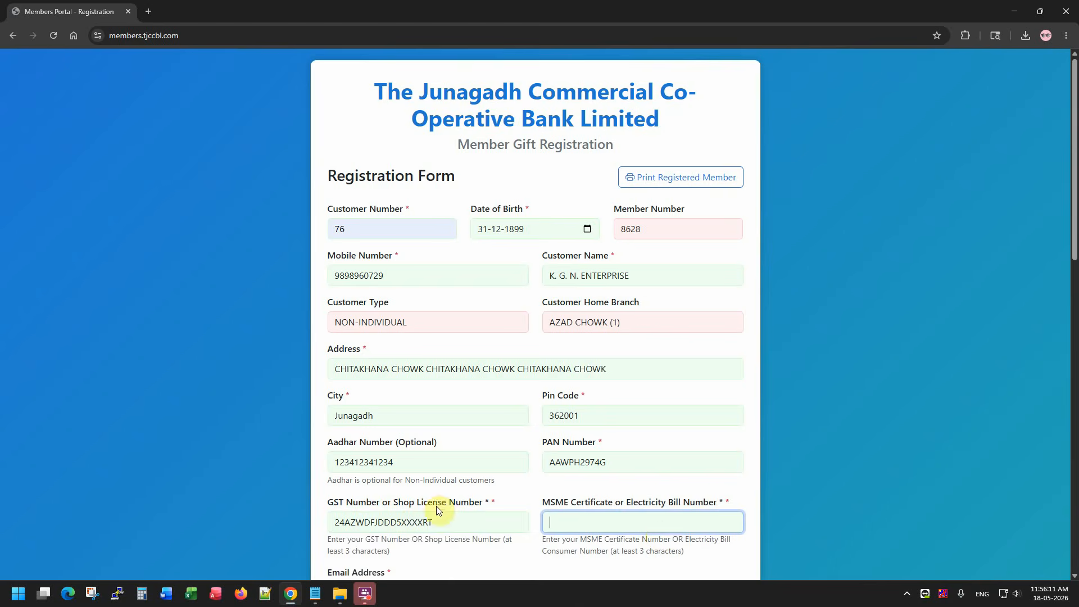
{"action": "left_click_drag", "start_coordinate": [448, 518], "coordinate": [276, 519]}
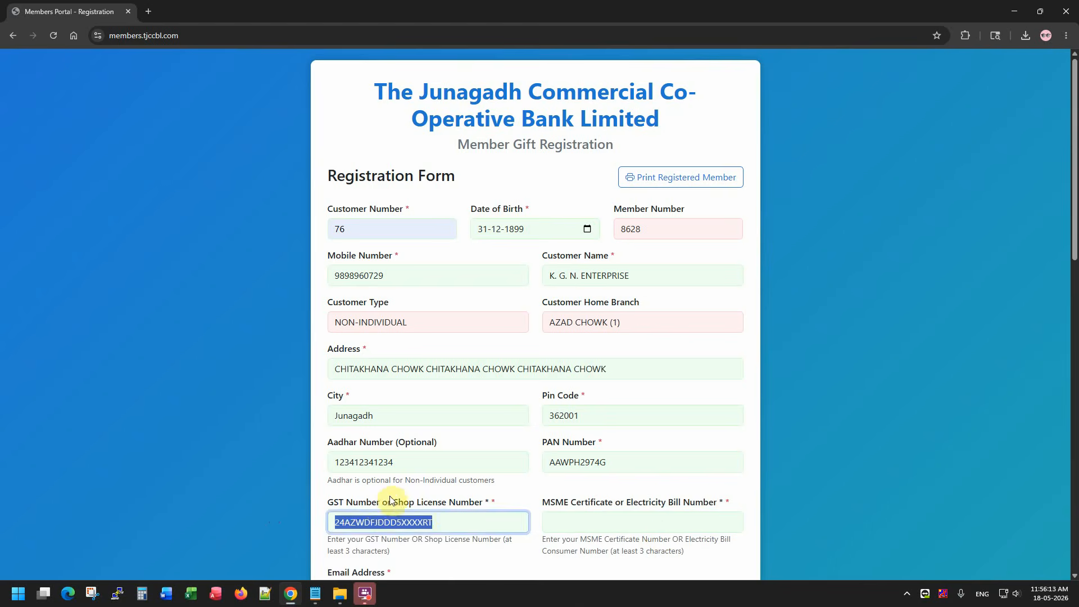
{"action": "left_click_drag", "start_coordinate": [392, 502], "coordinate": [489, 499]}
{"action": "left_click", "coordinate": [473, 523]}
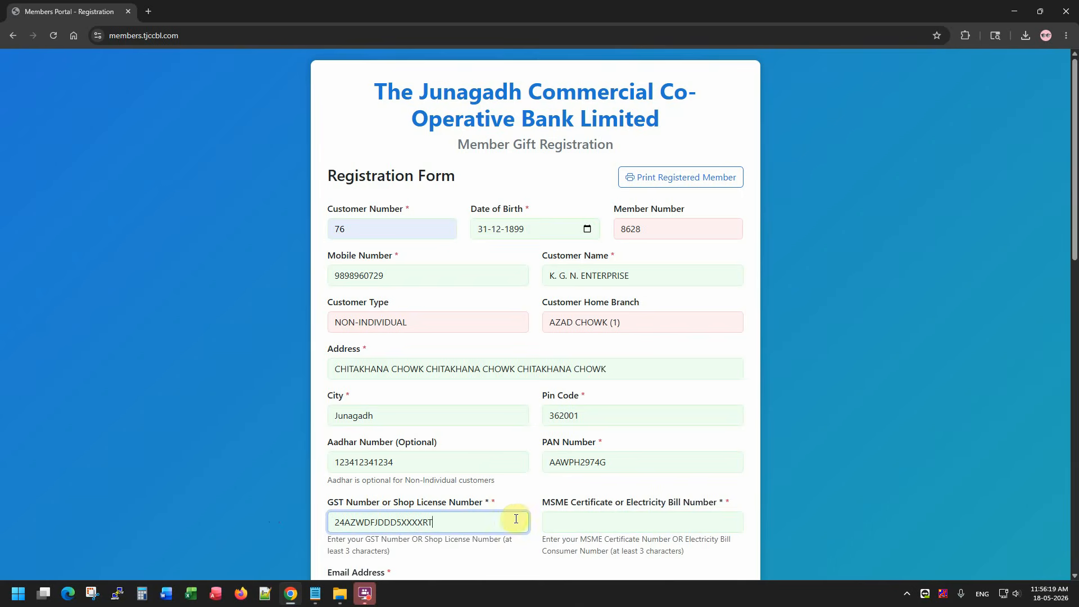
Enter the consumer number in the MSME Certificate or Electricity Bill Number field.
{"action": "scroll", "coordinate": [570, 513], "scroll_direction": "down", "scroll_amount": 1}
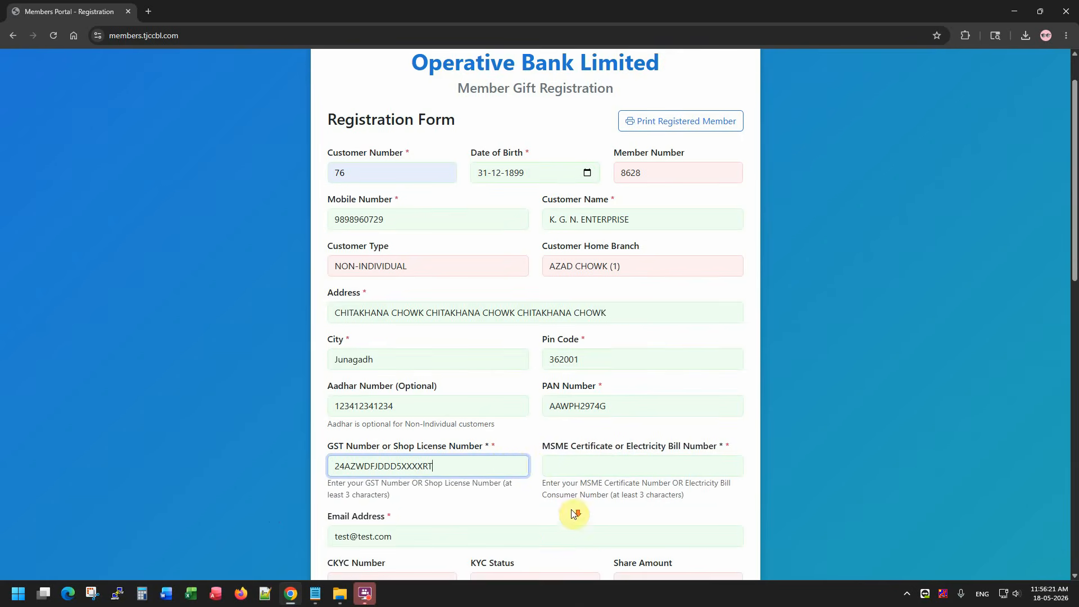
{"action": "left_click", "coordinate": [582, 468]}
{"action": "left_click_drag", "start_coordinate": [541, 447], "coordinate": [711, 450]}
{"action": "left_click", "coordinate": [586, 447]}
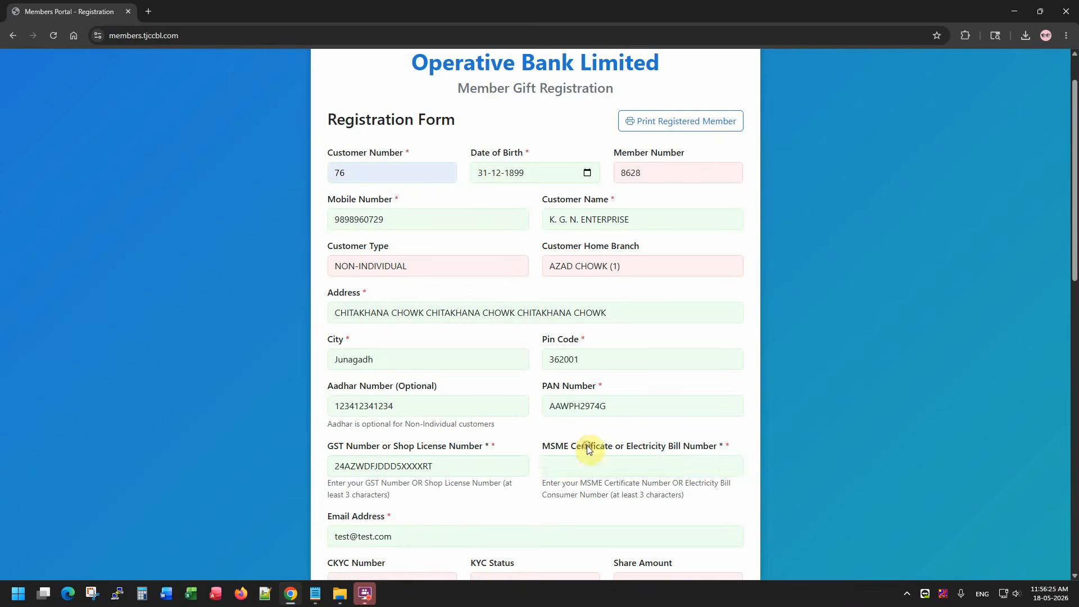
{"action": "left_click", "coordinate": [617, 472]}
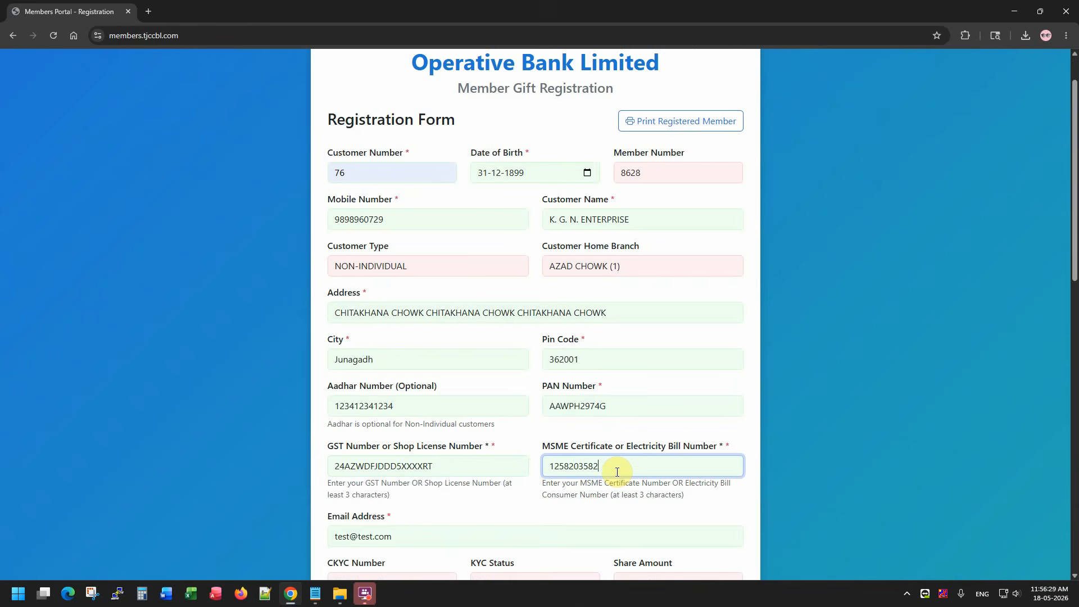
{"action": "key", "text": "Tab"}
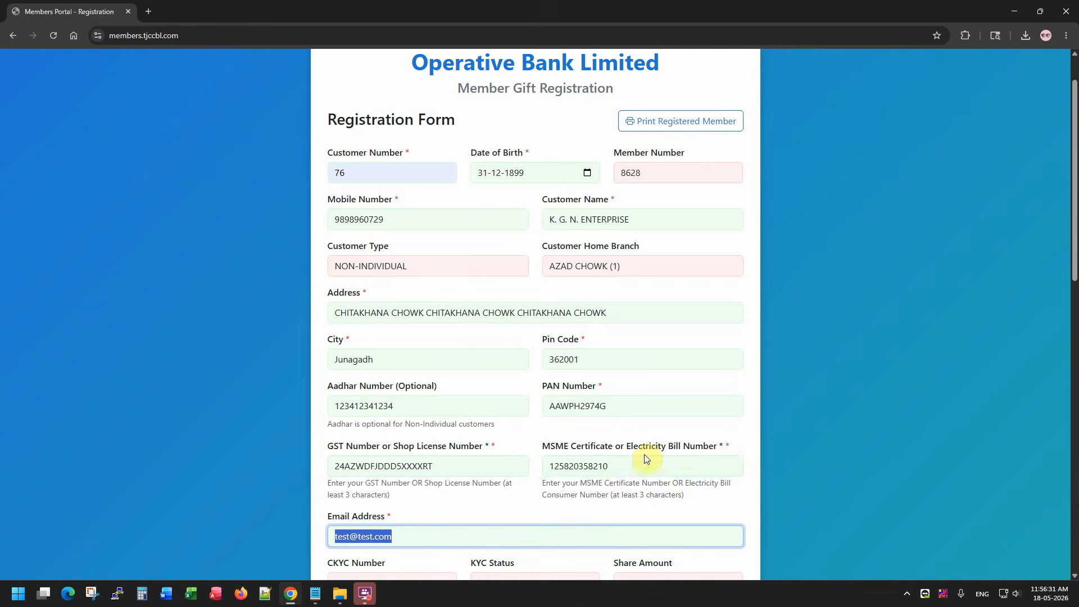
Attempt to submit the registration and dismiss the validation errors about missing documents.
{"action": "scroll", "coordinate": [674, 448], "scroll_direction": "down", "scroll_amount": 2}
{"action": "scroll", "coordinate": [672, 449], "scroll_direction": "down", "scroll_amount": 10}
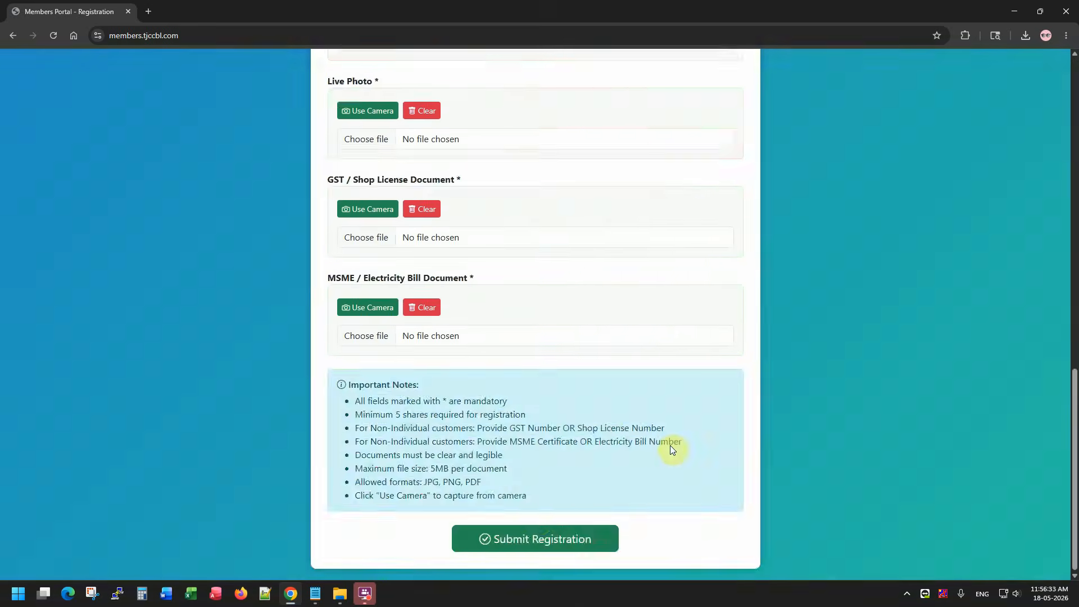
{"action": "left_click", "coordinate": [533, 531]}
{"action": "left_click_drag", "start_coordinate": [489, 327], "coordinate": [586, 348]}
{"action": "left_click", "coordinate": [525, 402]}
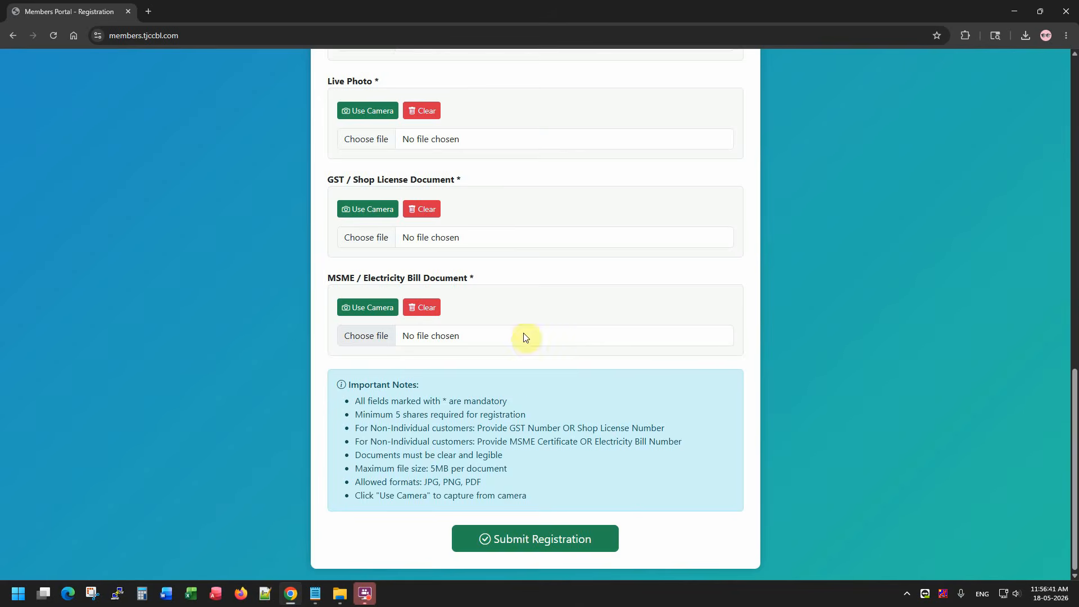
Review the four document slots: PAN Card, Live Photo, GST/Shop License and MSME.
{"action": "scroll", "coordinate": [498, 236], "scroll_direction": "up", "scroll_amount": 3}
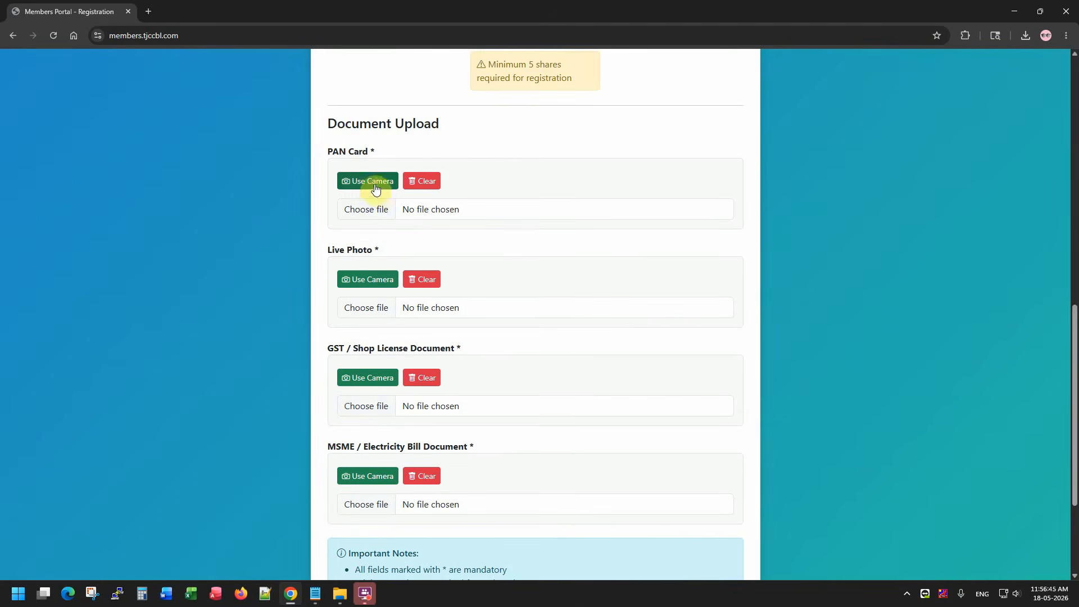
{"action": "left_click_drag", "start_coordinate": [375, 152], "coordinate": [332, 151]}
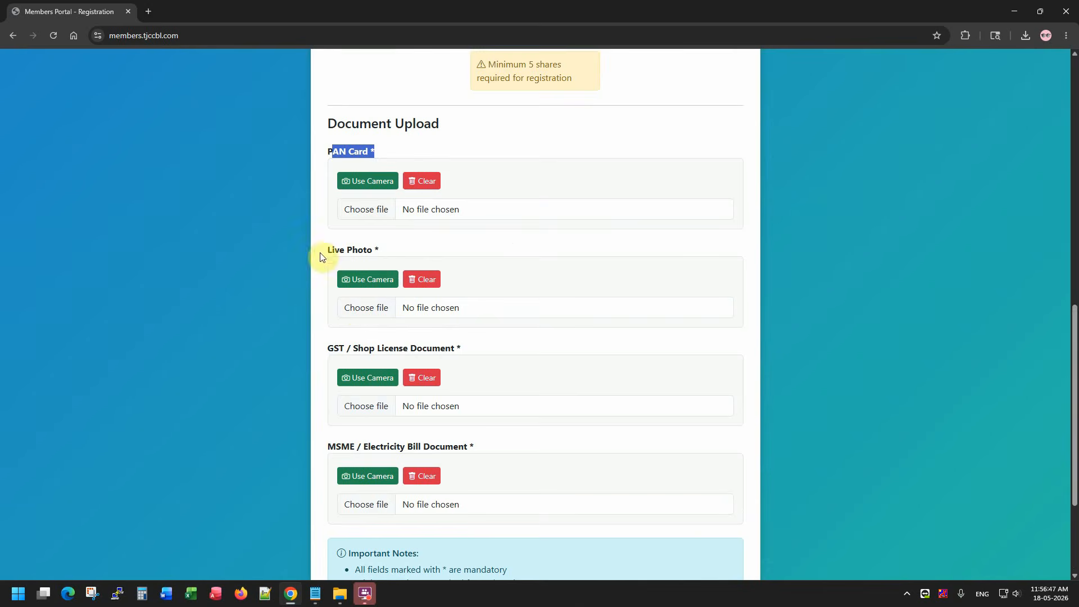
{"action": "left_click_drag", "start_coordinate": [319, 253], "coordinate": [406, 255]}
{"action": "left_click_drag", "start_coordinate": [326, 349], "coordinate": [461, 350]}
{"action": "left_click_drag", "start_coordinate": [335, 447], "coordinate": [394, 447]}
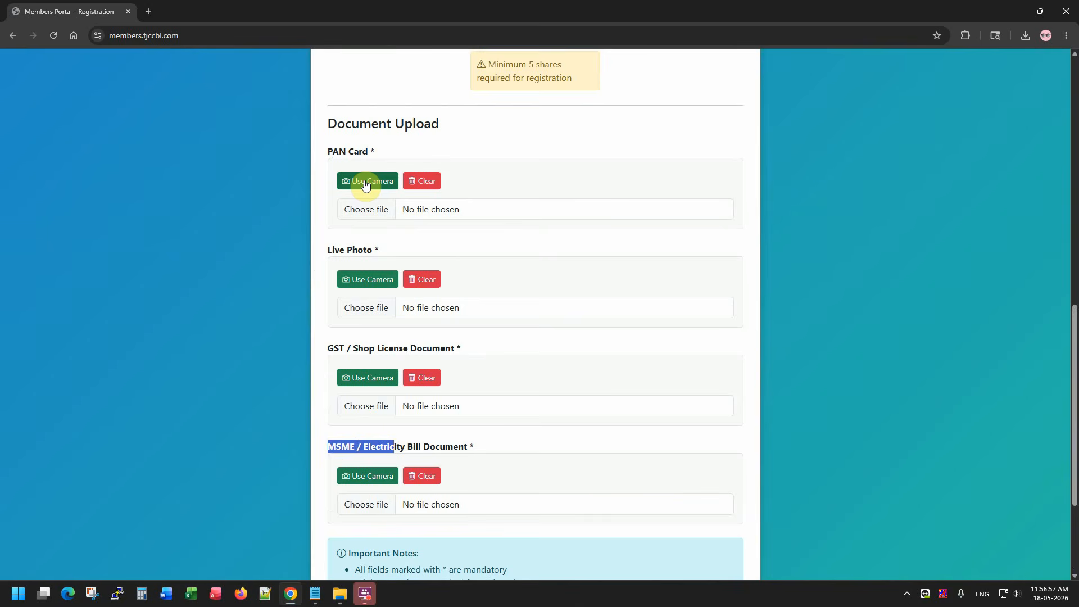
Cancel browsing the Desktop for a PAN card file and use the camera instead.
{"action": "left_click", "coordinate": [362, 209]}
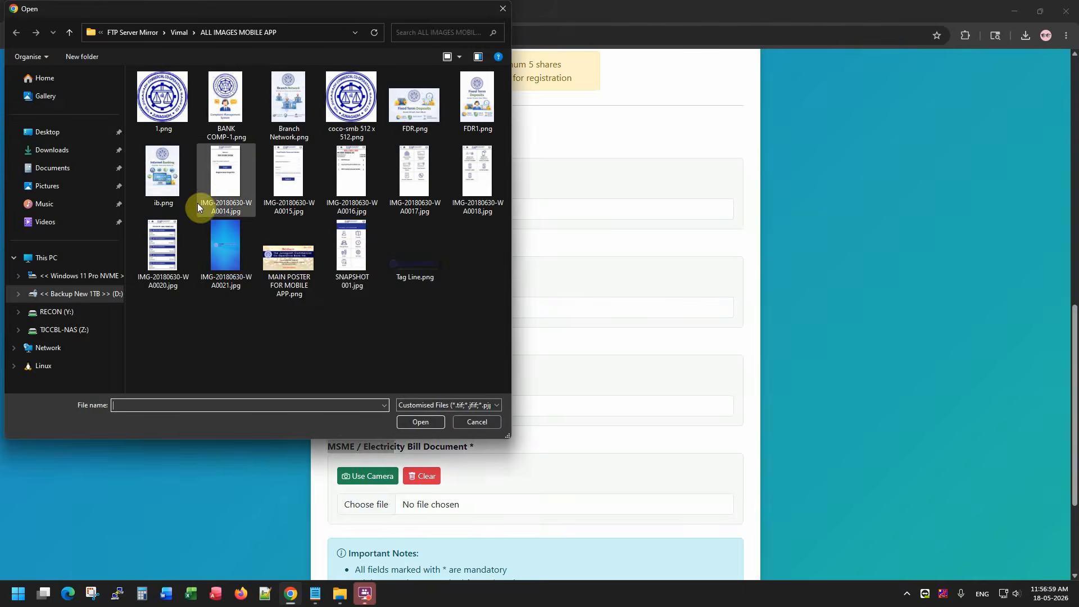
{"action": "left_click", "coordinate": [47, 131]}
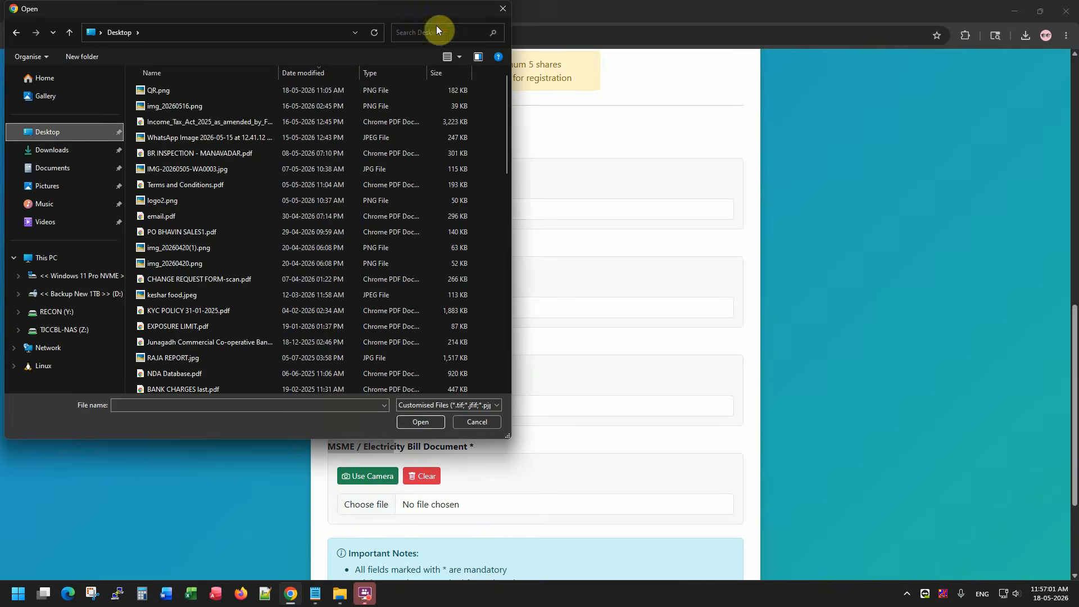
{"action": "left_click", "coordinate": [501, 10]}
{"action": "left_click", "coordinate": [371, 184]}
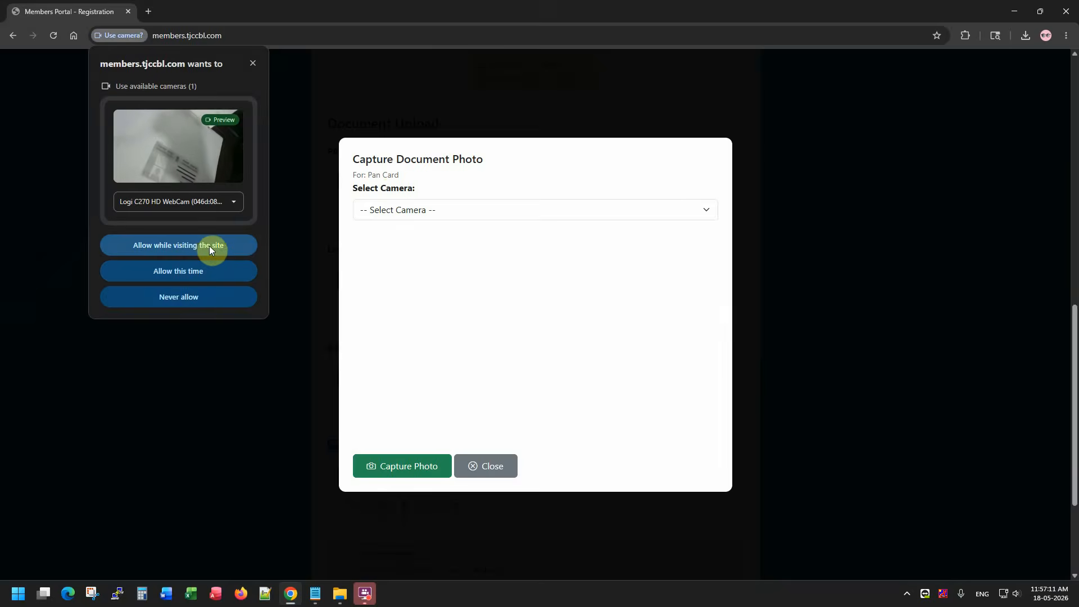
Allow webcam access and capture a photo of the PAN card into its slot.
{"action": "left_click", "coordinate": [157, 244]}
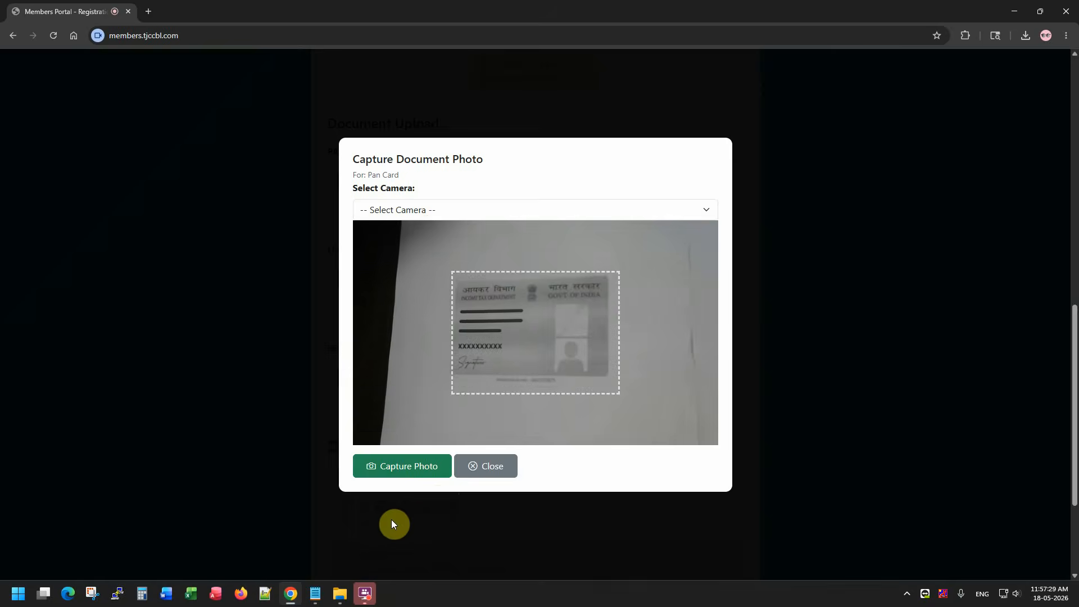
{"action": "left_click", "coordinate": [427, 467]}
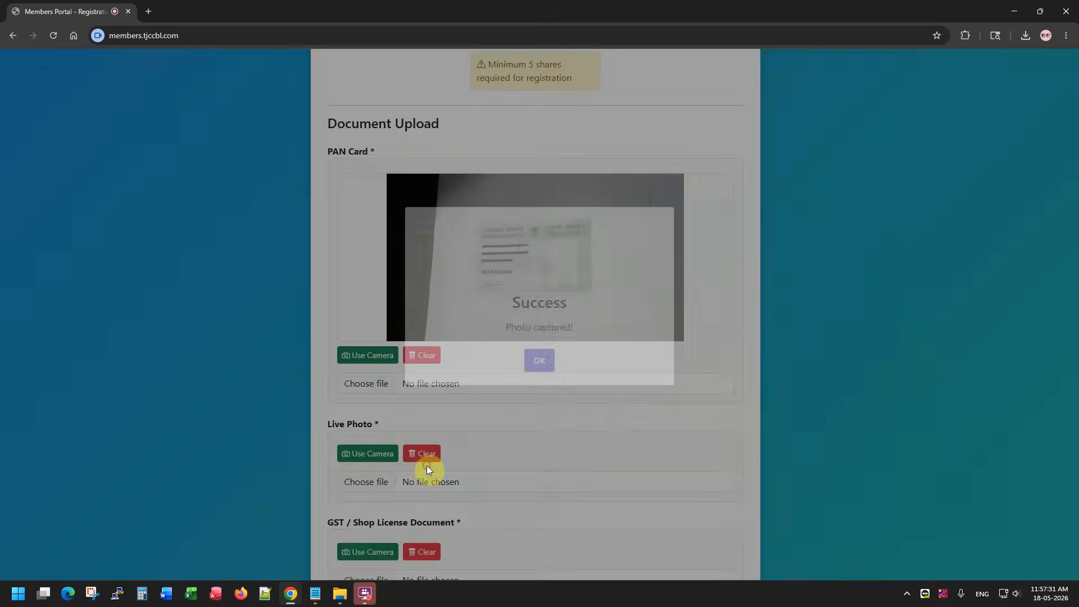
{"action": "left_click", "coordinate": [538, 382]}
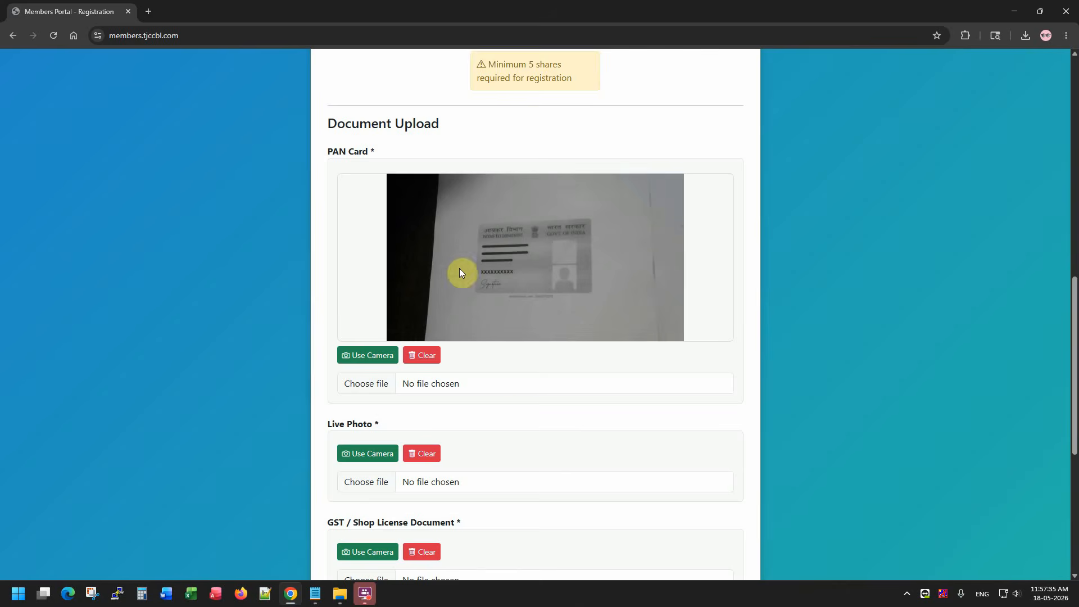
Capture the applicant's live photo with the webcam and acknowledge the success message.
{"action": "left_click", "coordinate": [382, 457]}
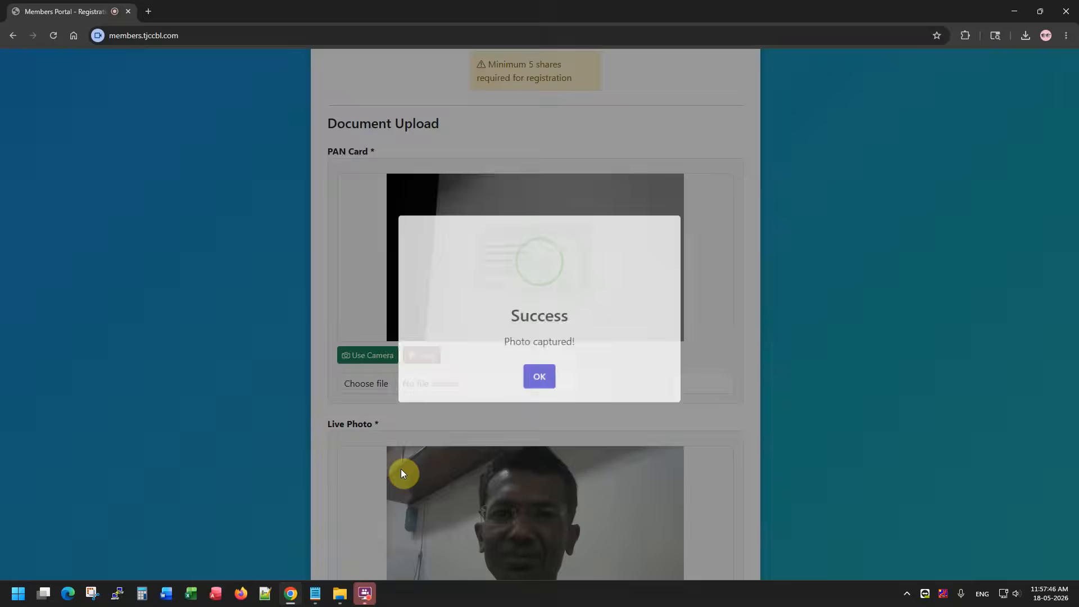
{"action": "left_click", "coordinate": [401, 473]}
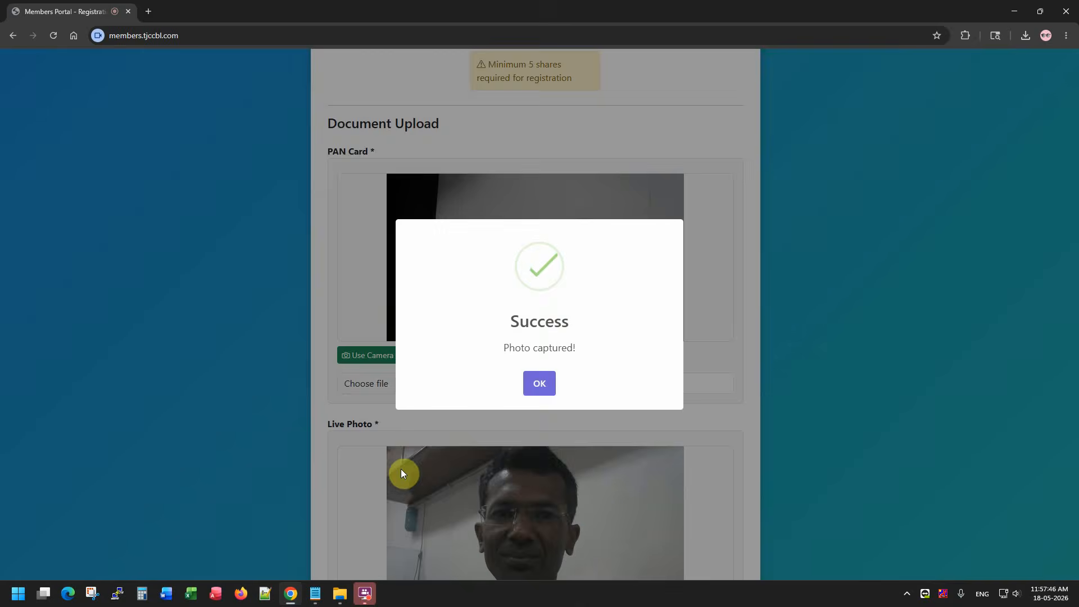
{"action": "left_click", "coordinate": [540, 383]}
{"action": "scroll", "coordinate": [636, 346], "scroll_direction": "down", "scroll_amount": 7}
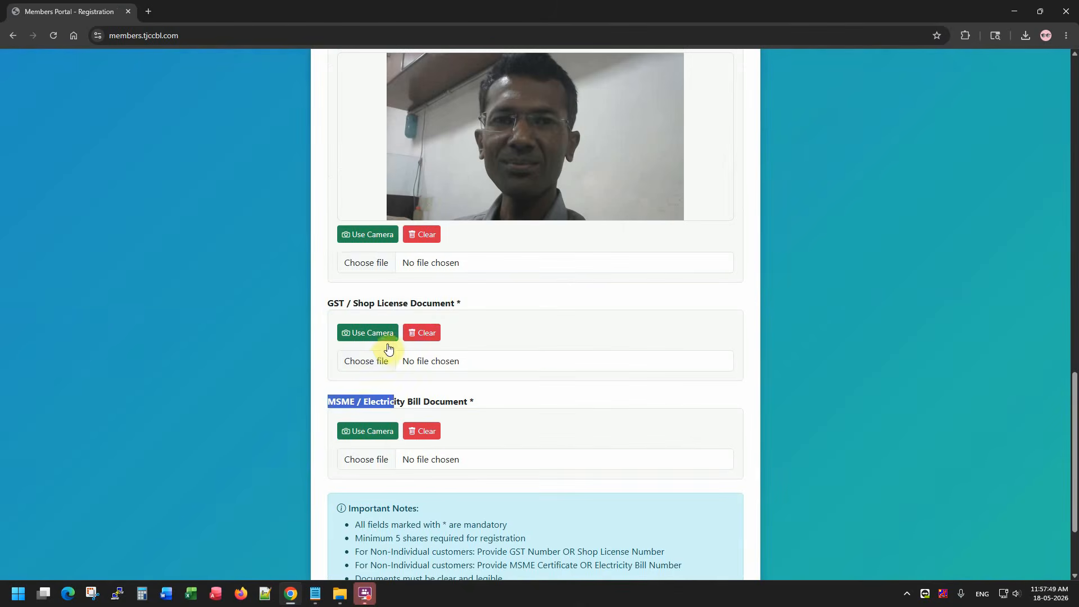
{"action": "left_click_drag", "start_coordinate": [398, 302], "coordinate": [434, 306]}
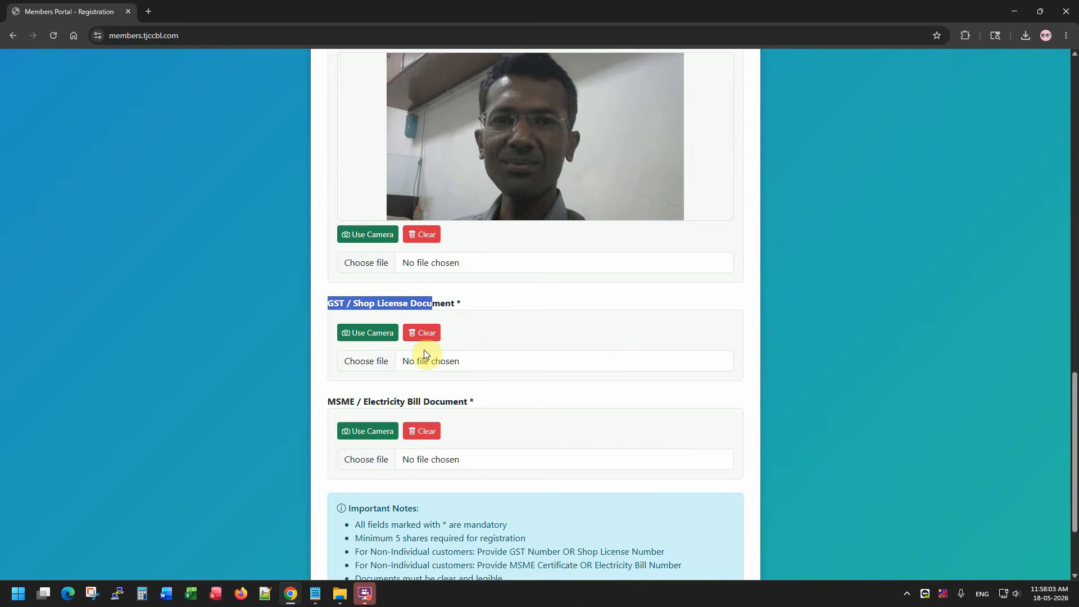
{"action": "left_click", "coordinate": [506, 326]}
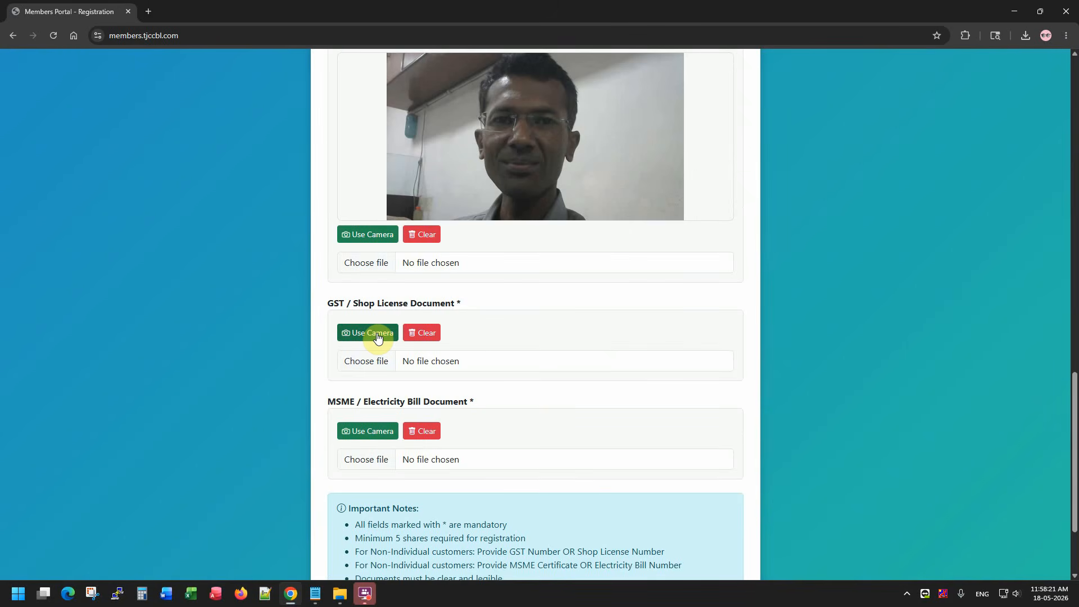
Capture webcam photos of the GST/Shop License and MSME/Electricity Bill documents.
{"action": "left_click", "coordinate": [378, 337]}
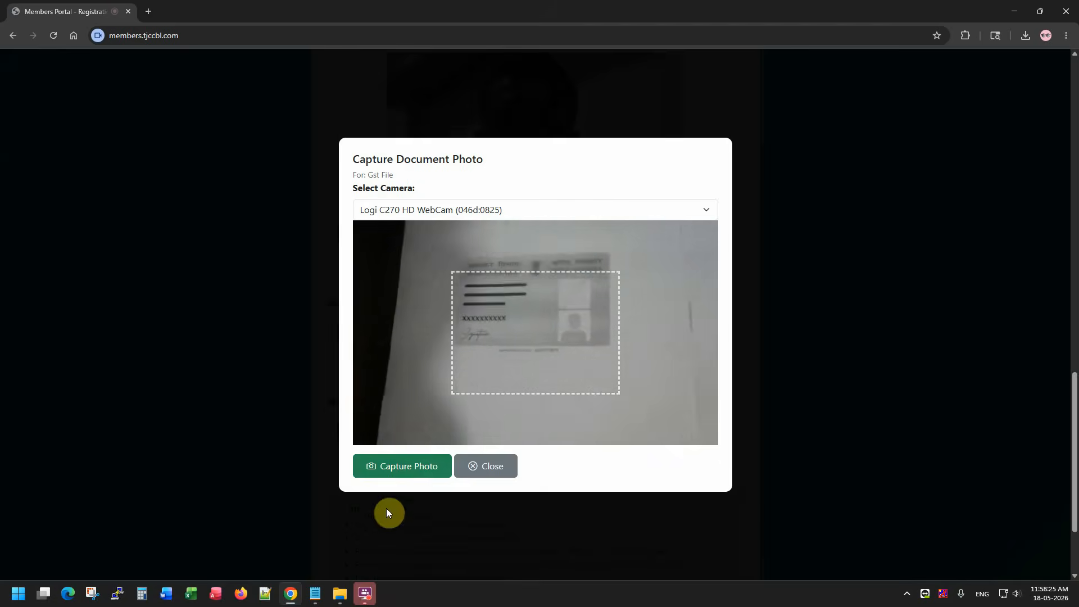
{"action": "left_click", "coordinate": [406, 473]}
{"action": "left_click", "coordinate": [534, 377]}
{"action": "scroll", "coordinate": [467, 445], "scroll_direction": "down", "scroll_amount": 4}
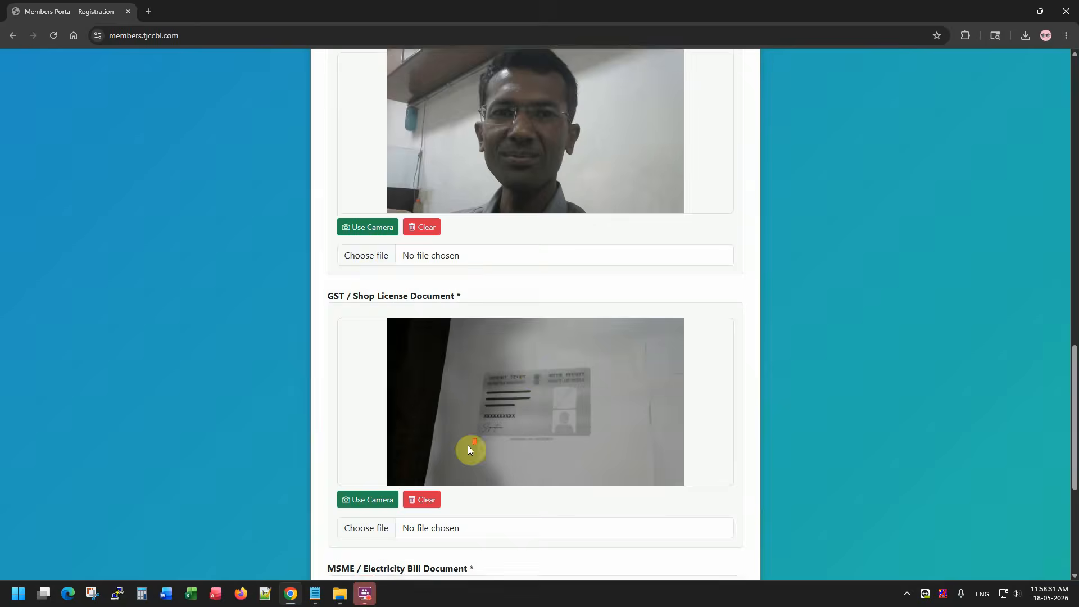
{"action": "left_click", "coordinate": [386, 380]}
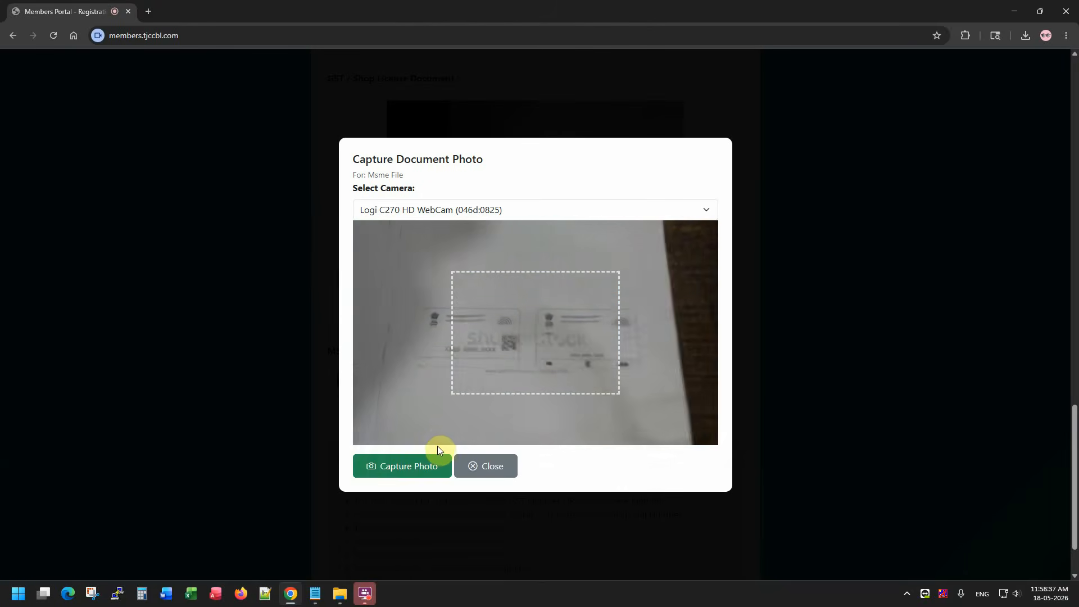
{"action": "left_click", "coordinate": [424, 474]}
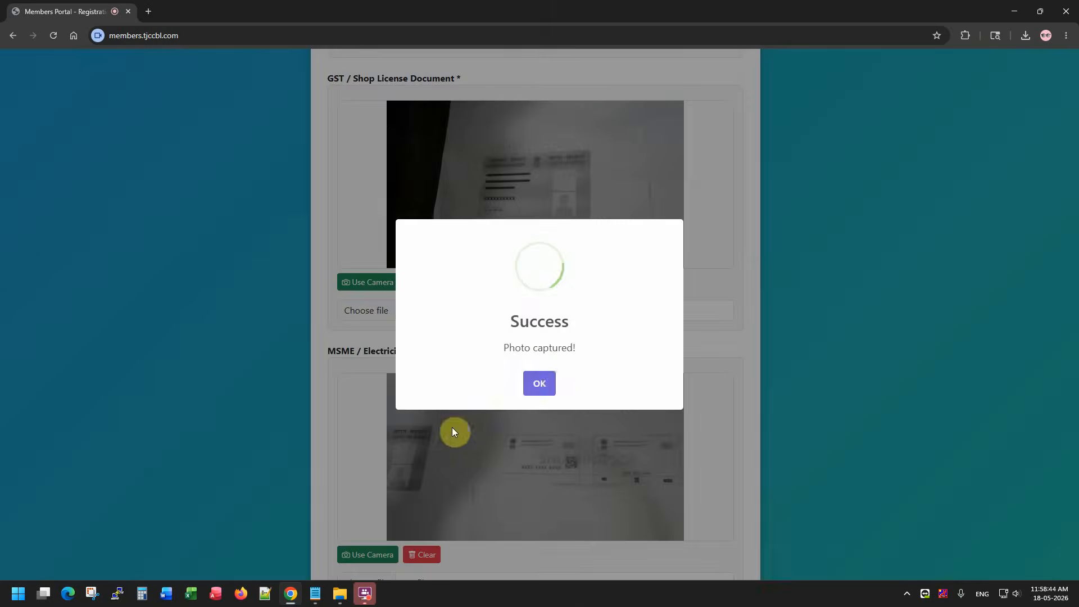
{"action": "left_click", "coordinate": [538, 384]}
Submit the completed registration, bringing up the Confirm Submission prompt.
{"action": "scroll", "coordinate": [595, 308], "scroll_direction": "down", "scroll_amount": 4}
{"action": "scroll", "coordinate": [595, 308], "scroll_direction": "up", "scroll_amount": 15}
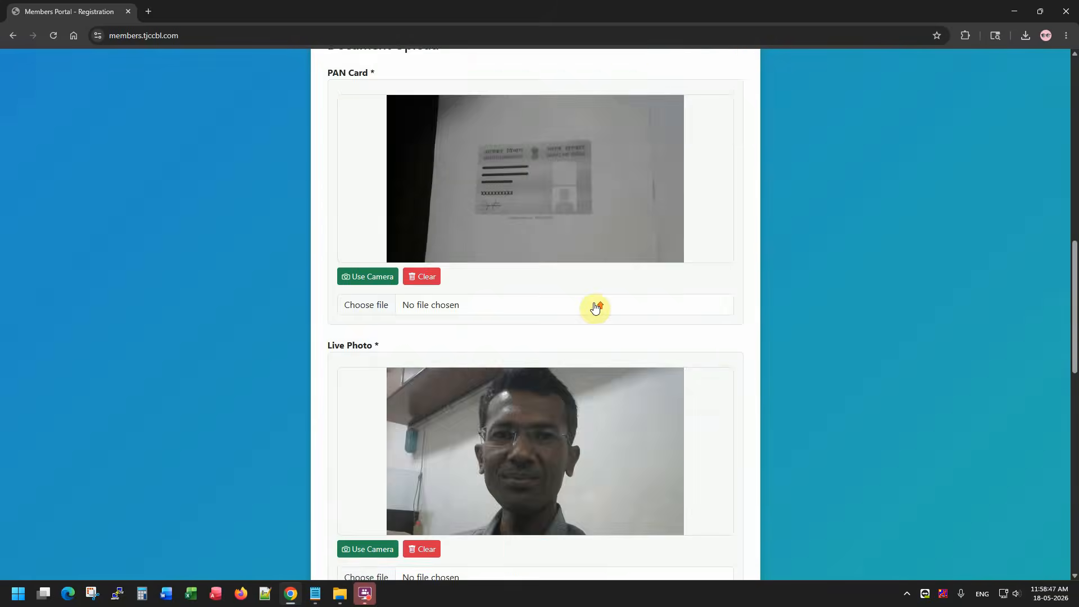
{"action": "scroll", "coordinate": [321, 176], "scroll_direction": "down", "scroll_amount": 18}
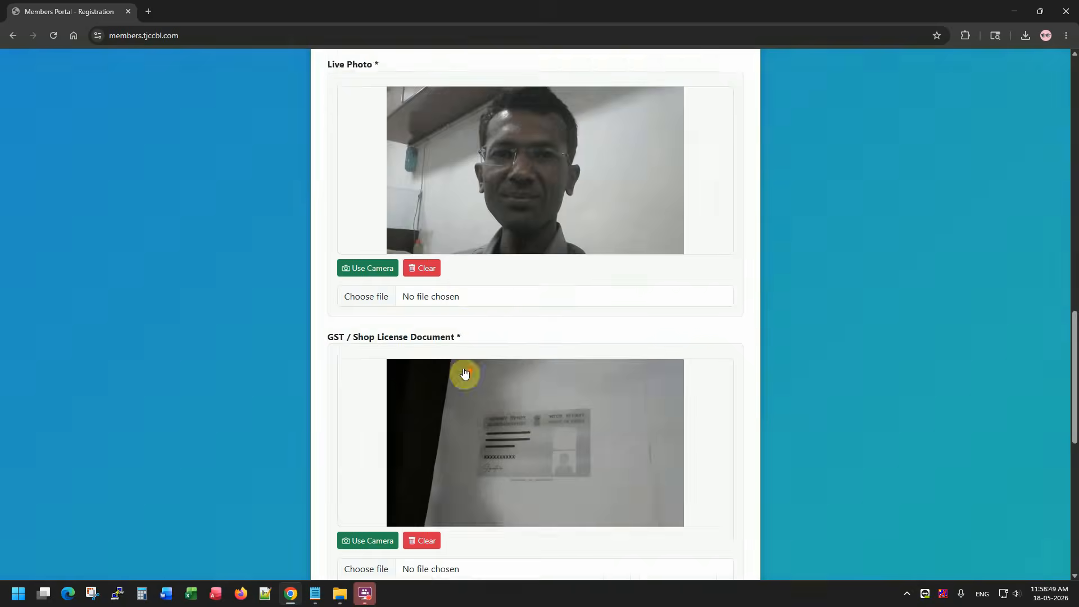
{"action": "scroll", "coordinate": [529, 504], "scroll_direction": "down", "scroll_amount": 1}
{"action": "left_click", "coordinate": [525, 536]}
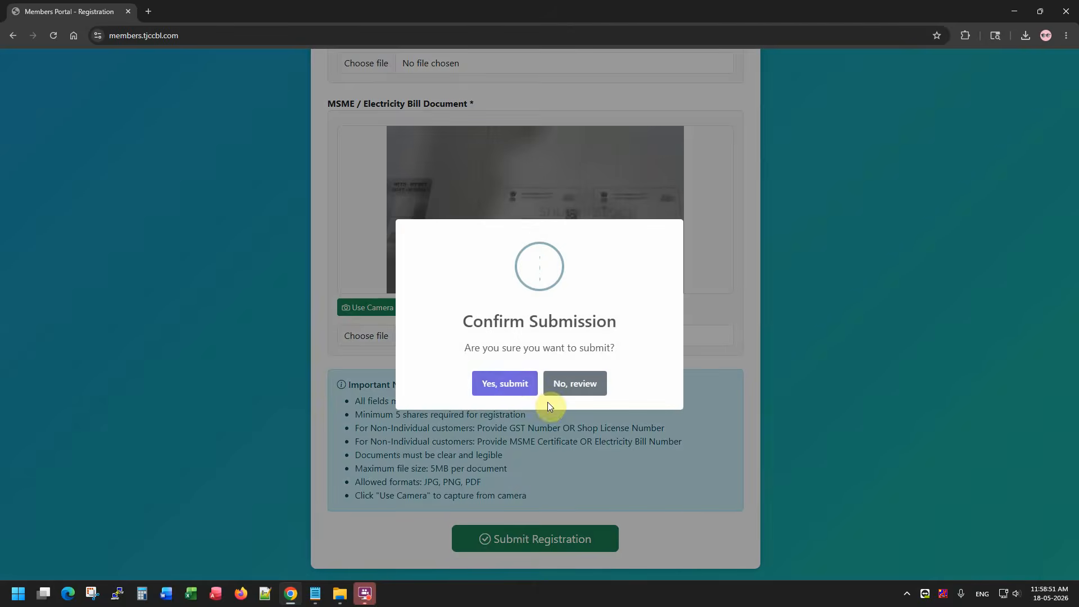
Confirm the submission to reach the registration's printable details page.
{"action": "left_click", "coordinate": [511, 383]}
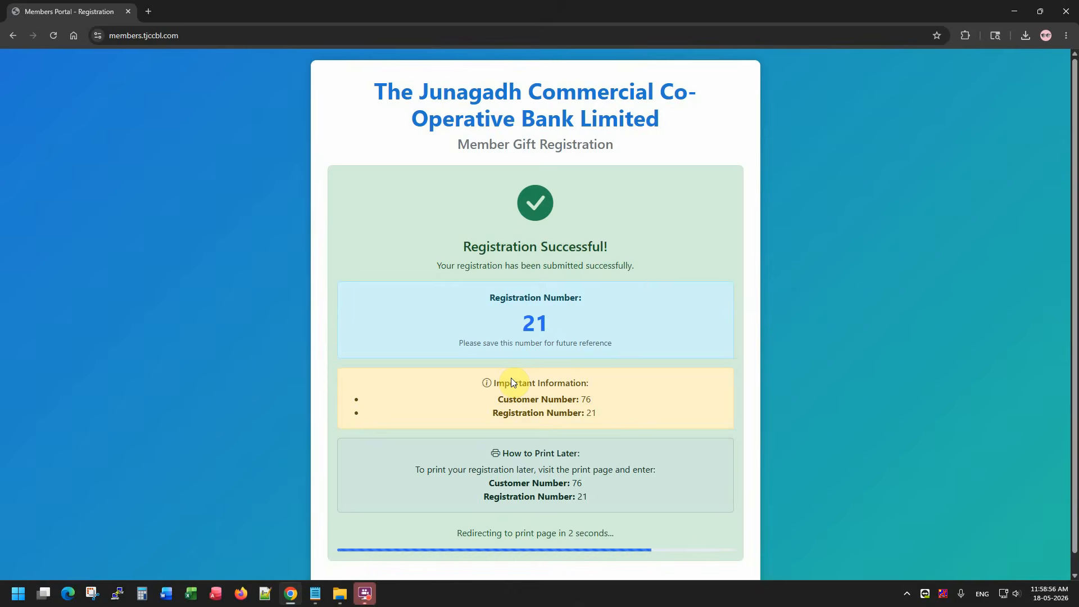
{"action": "right_click", "coordinate": [558, 319]}
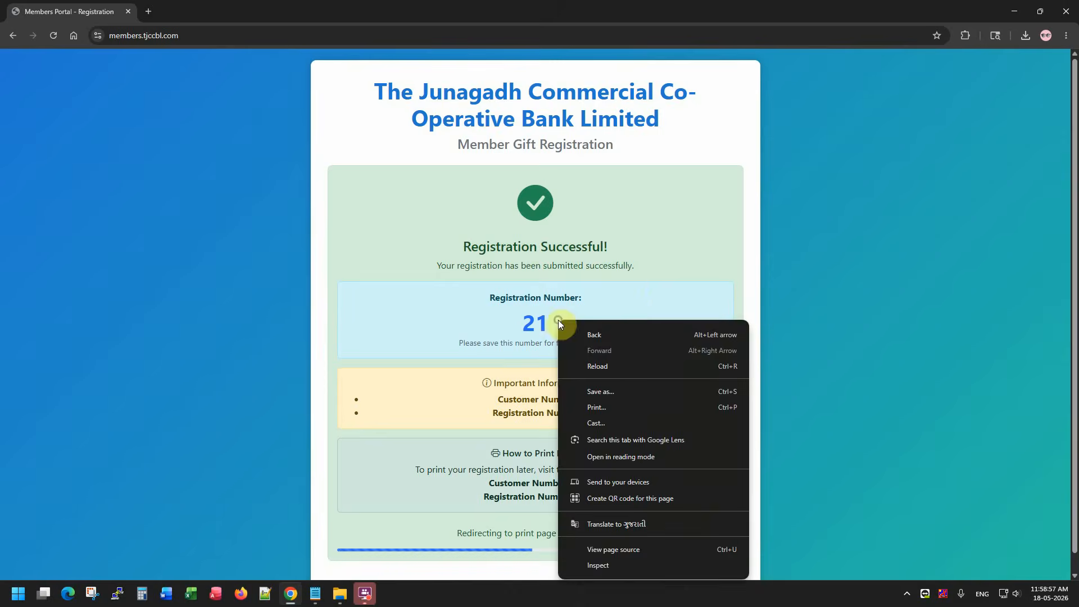
{"action": "left_click", "coordinate": [787, 273]}
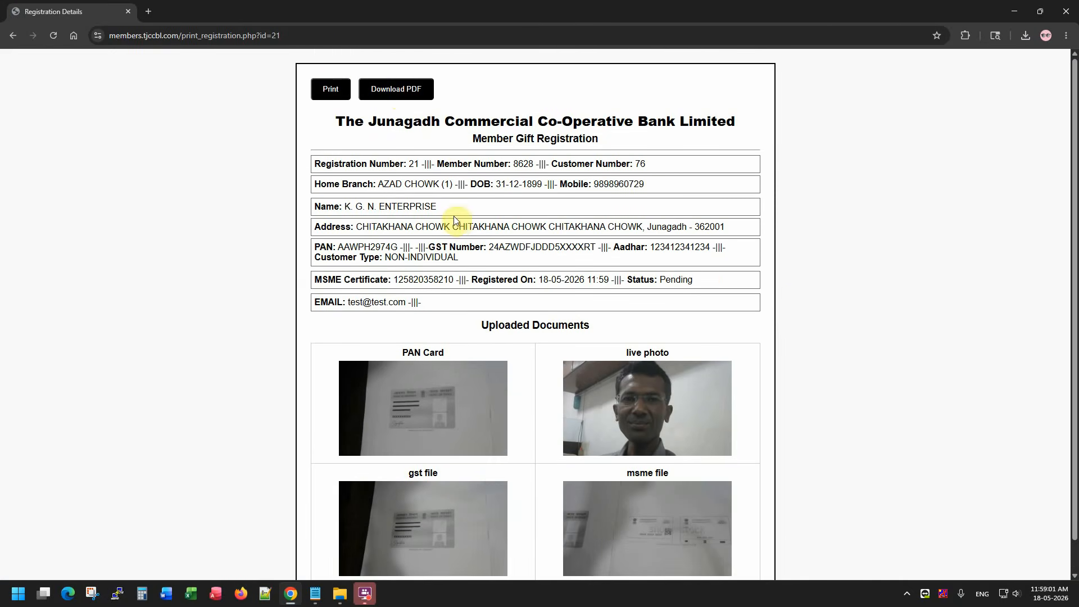
Save the registration PDF as email.pdf in the Demo folder.
{"action": "left_click", "coordinate": [397, 91]}
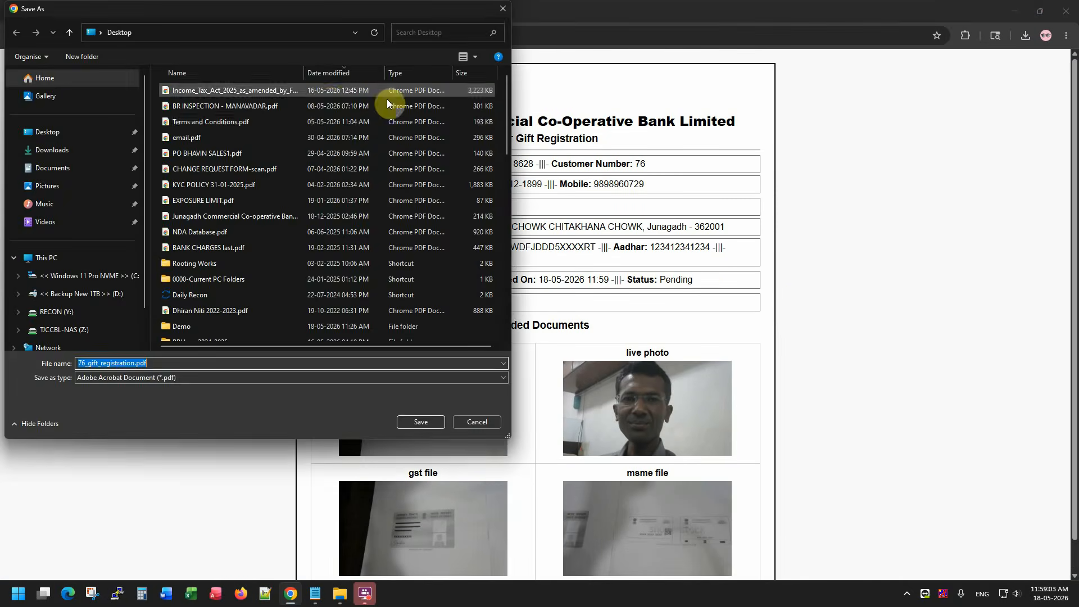
{"action": "left_click", "coordinate": [254, 141]}
{"action": "key", "text": "d"}
{"action": "key", "text": "e"}
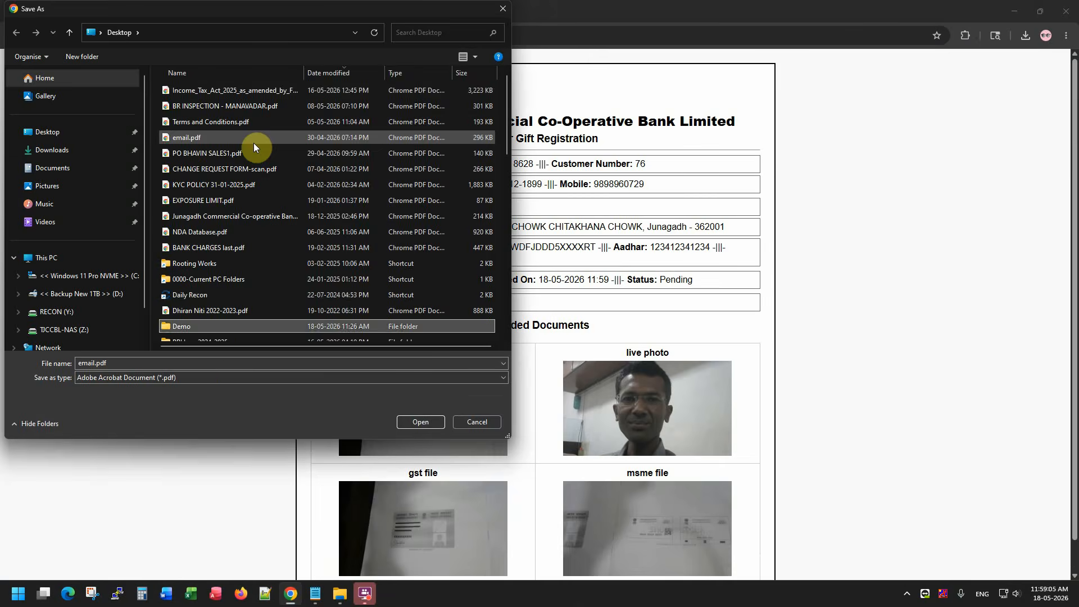
{"action": "key", "text": "Return"}
{"action": "left_click", "coordinate": [419, 421]}
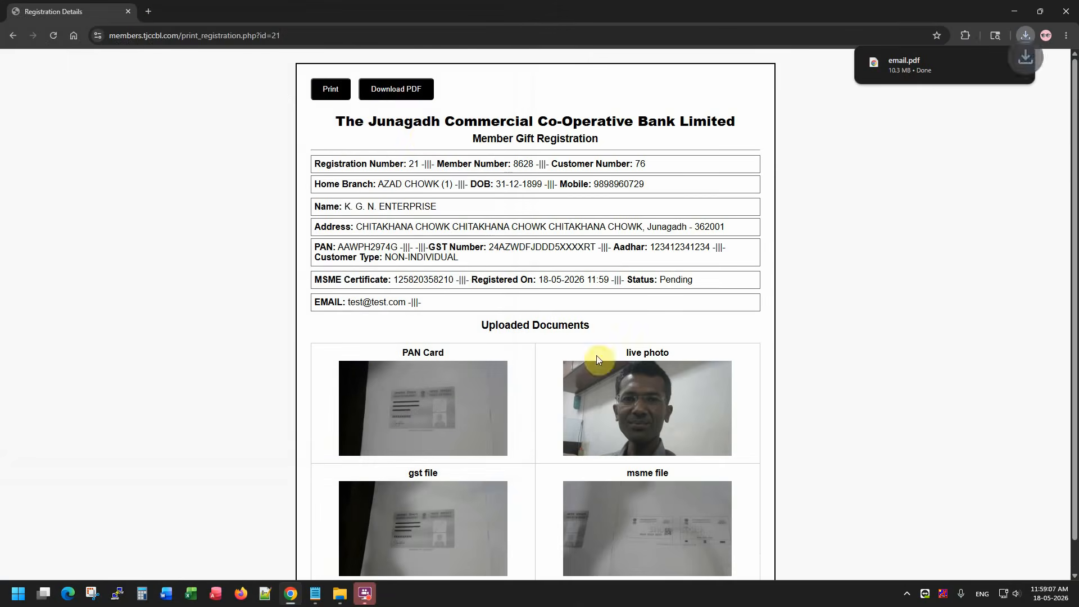
Open and cancel the print preview, then select the registration and member numbers.
{"action": "left_click", "coordinate": [340, 93]}
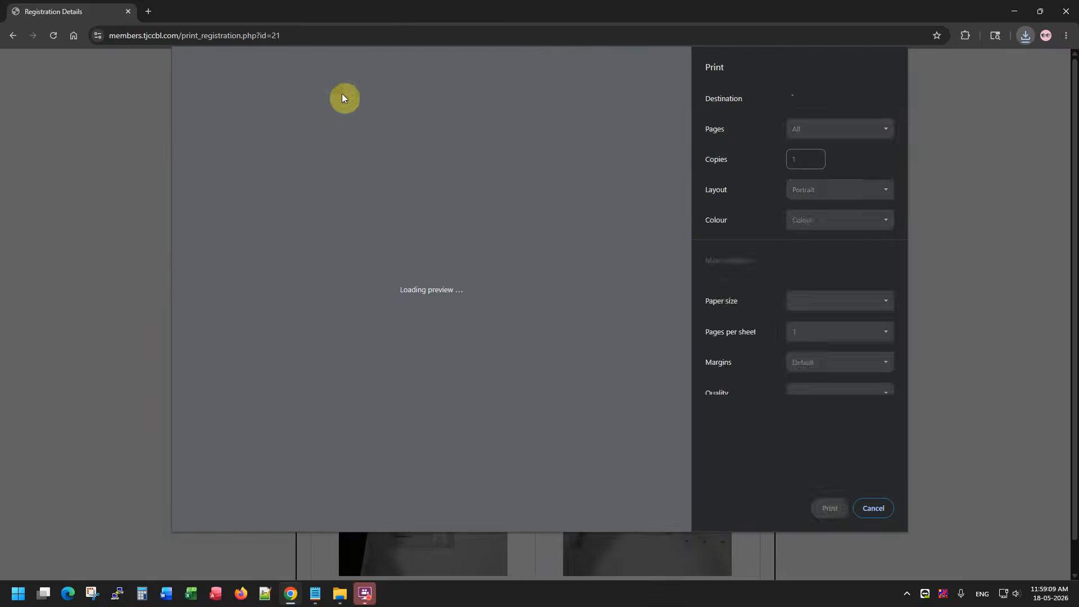
{"action": "key", "text": "Escape"}
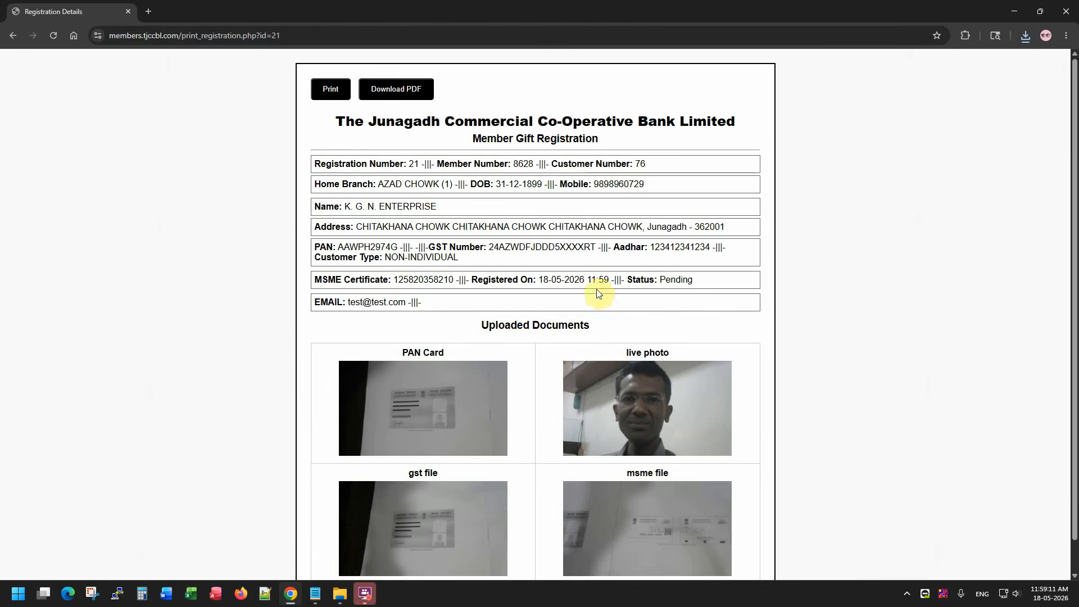
{"action": "left_click_drag", "start_coordinate": [347, 165], "coordinate": [621, 167]}
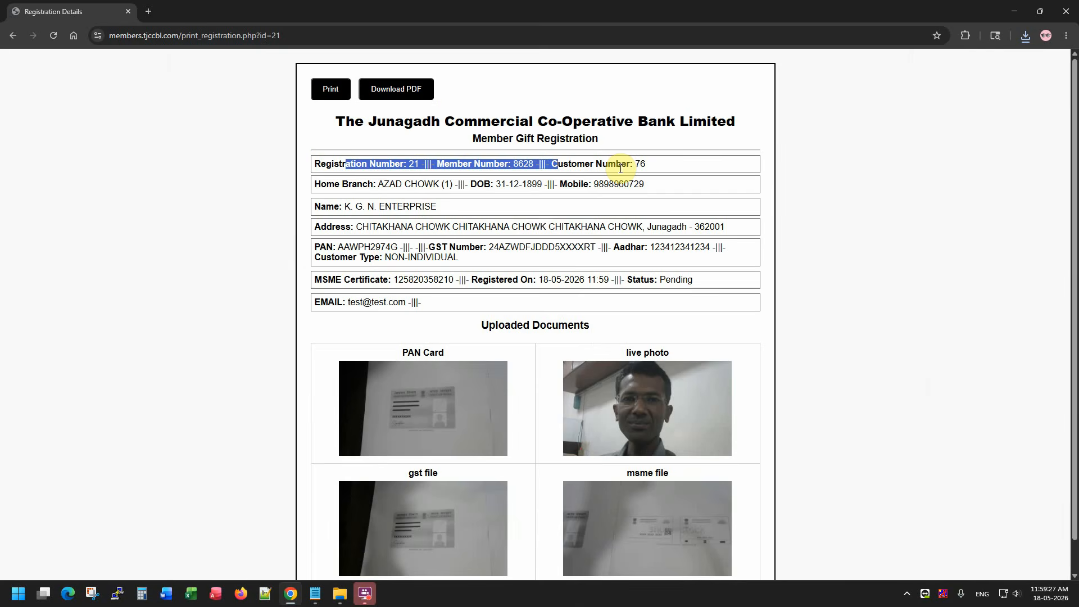
{"action": "scroll", "coordinate": [529, 276], "scroll_direction": "down", "scroll_amount": 1}
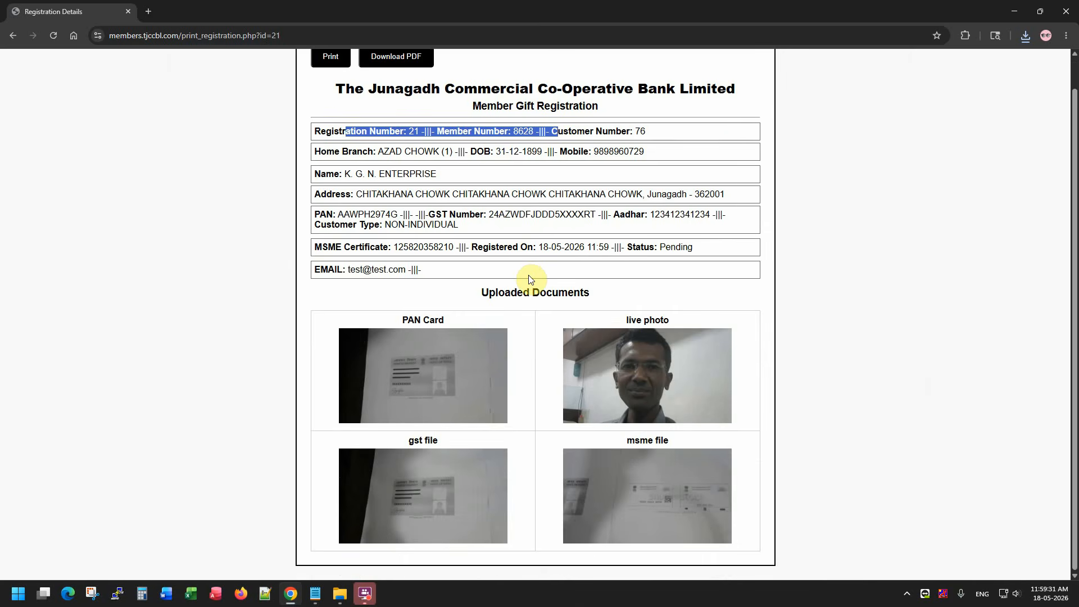
{"action": "scroll", "coordinate": [531, 280], "scroll_direction": "up", "scroll_amount": 1}
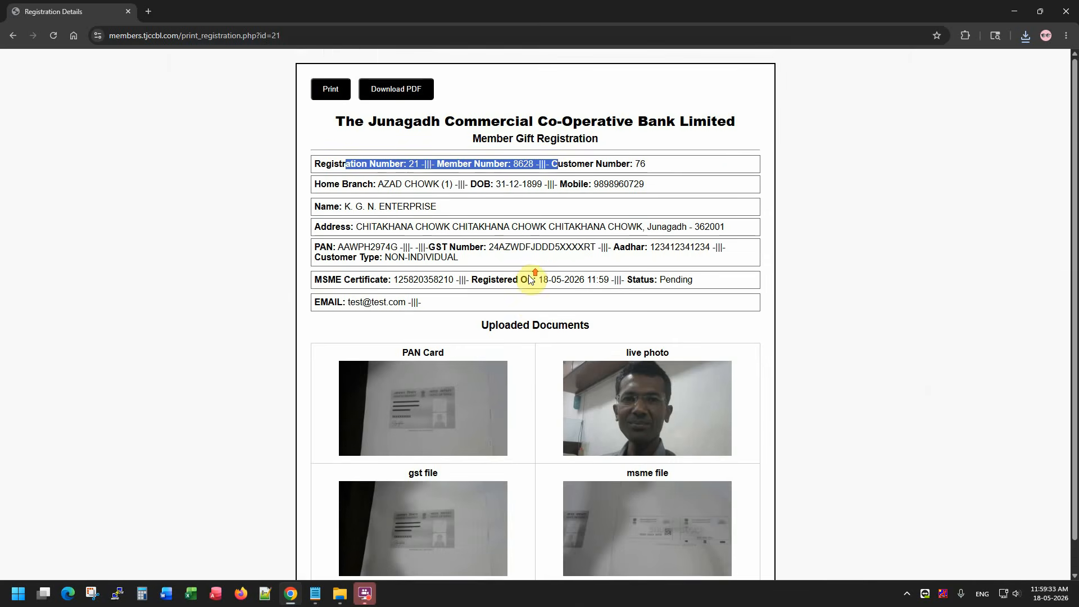
{"action": "left_click_drag", "start_coordinate": [179, 32], "coordinate": [488, 35]}
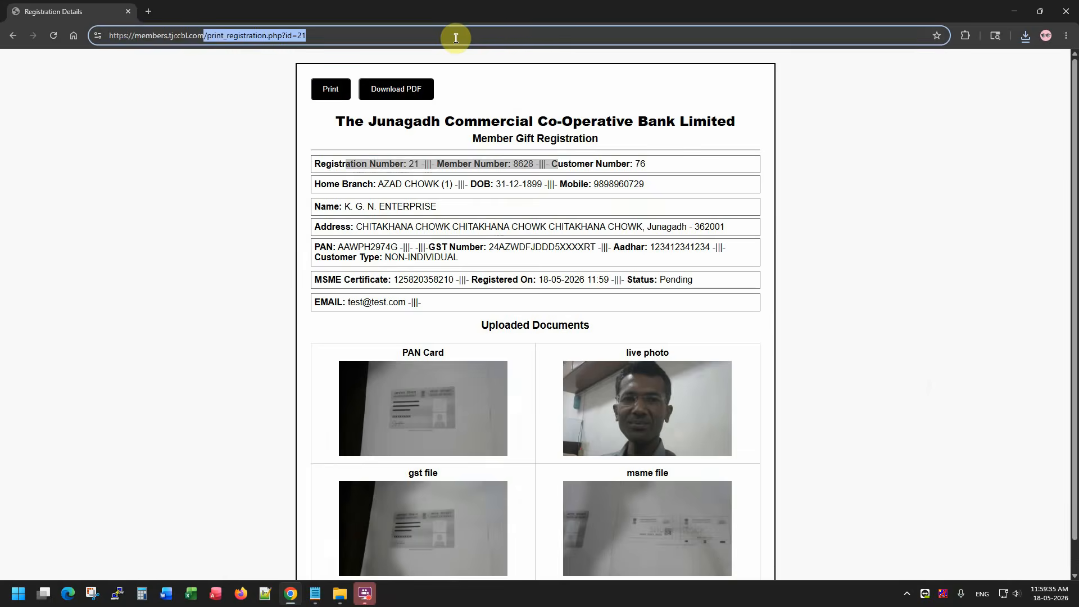
Go back to the portal home page, accept the terms and continue to the registration form.
{"action": "key", "text": "BackSpace"}
{"action": "key", "text": "Return"}
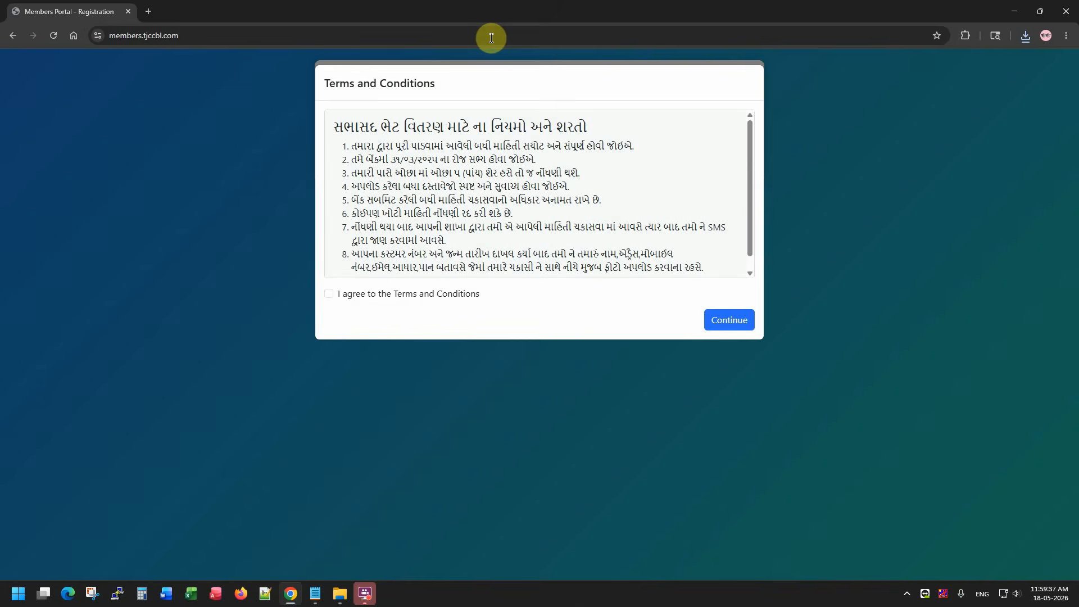
{"action": "left_click", "coordinate": [431, 292]}
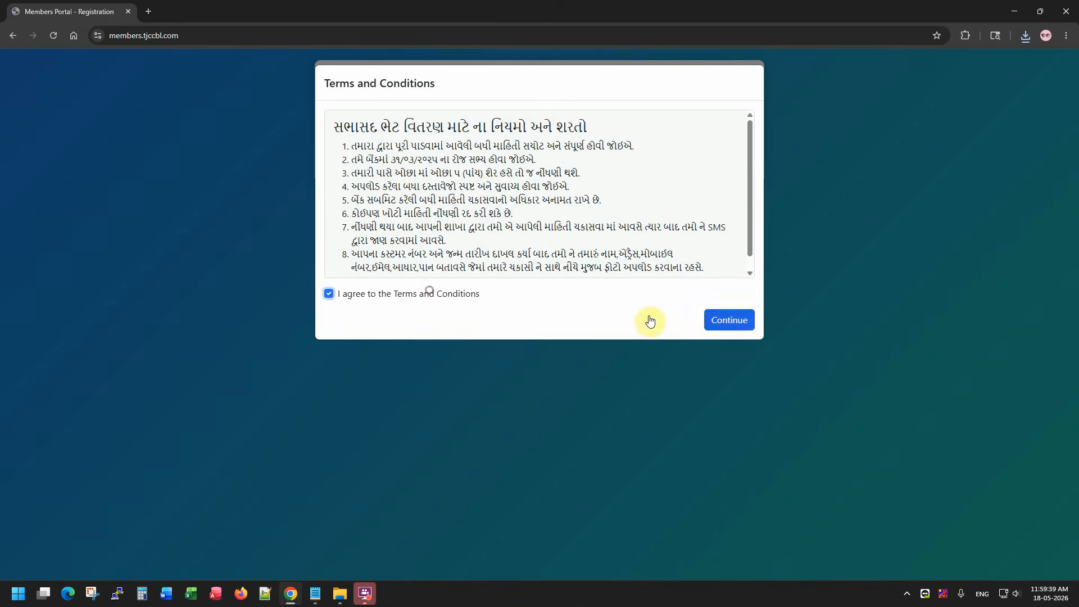
{"action": "left_click", "coordinate": [731, 321]}
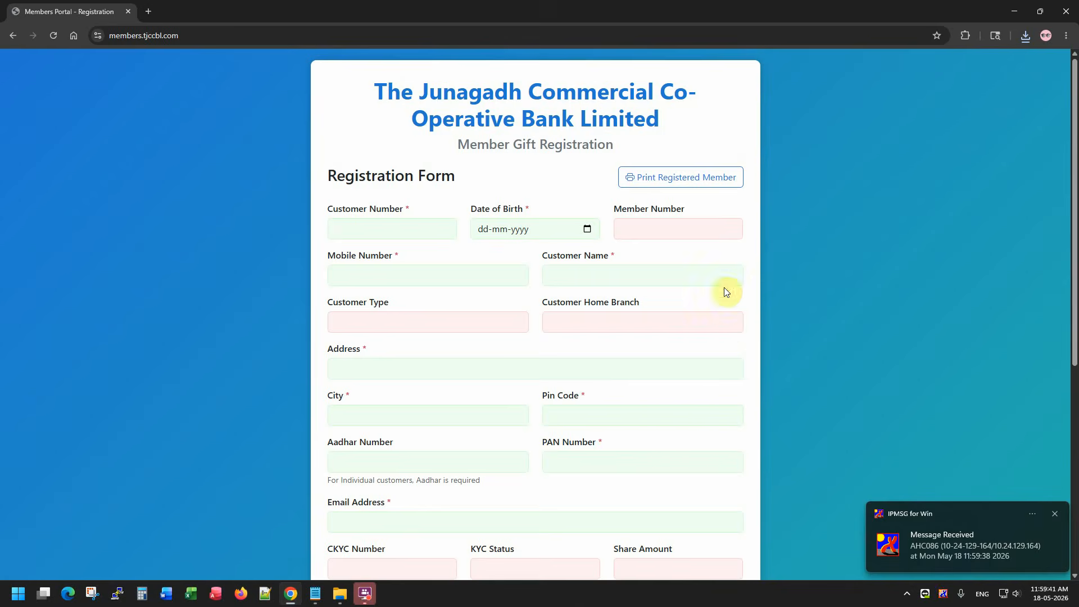
Copy the individual customer number from the Test Sample Case notes into Customer Number.
{"action": "left_click", "coordinate": [1054, 512]}
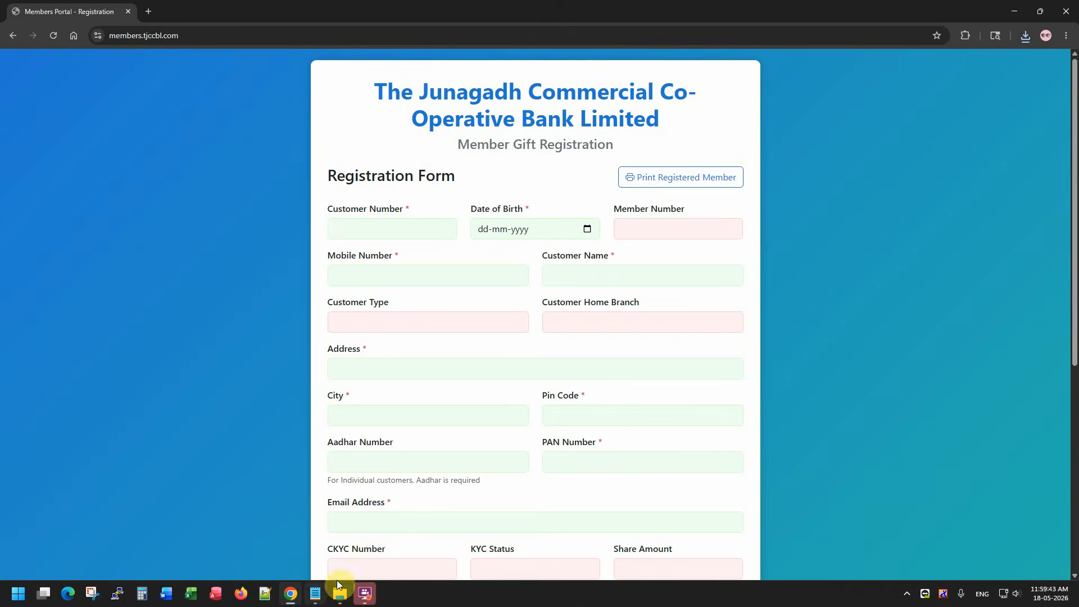
{"action": "left_click", "coordinate": [312, 597]}
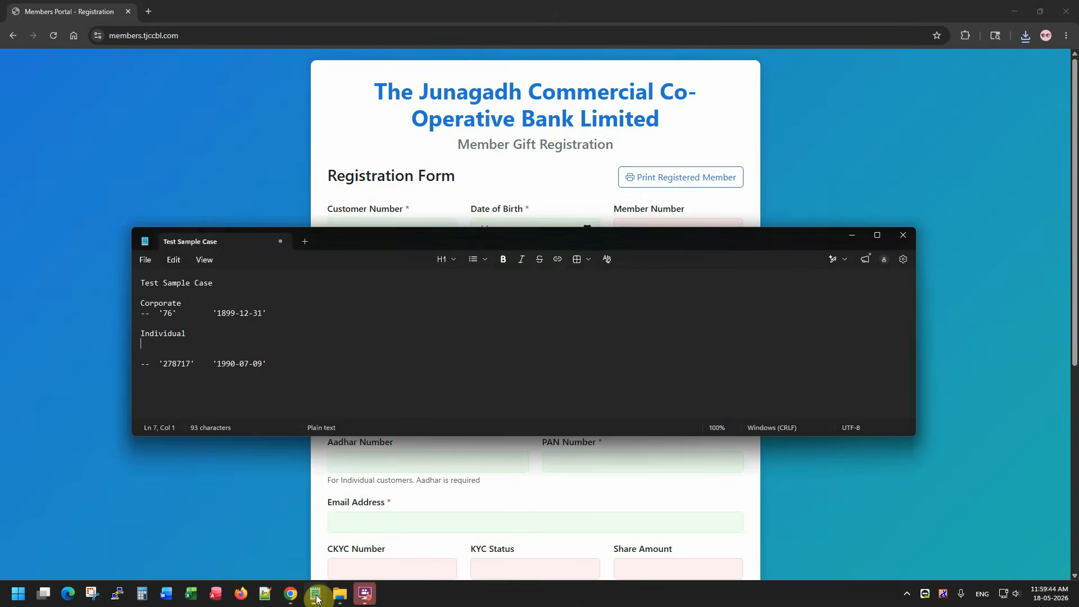
{"action": "double_click", "coordinate": [170, 363]}
{"action": "key", "text": "ctrl+c"}
{"action": "left_click", "coordinate": [450, 164]}
{"action": "left_click", "coordinate": [386, 227]}
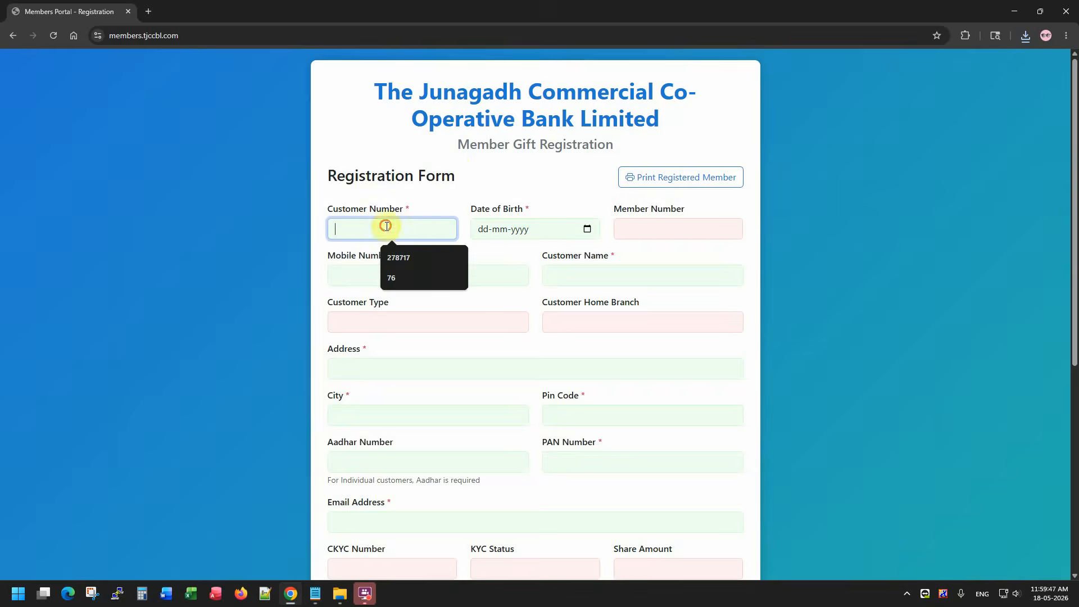
{"action": "key", "text": "ctrl+v"}
Enter the customer's birth date and review the auto-filled member details.
{"action": "left_click", "coordinate": [476, 231]}
{"action": "type", "text": "09"}
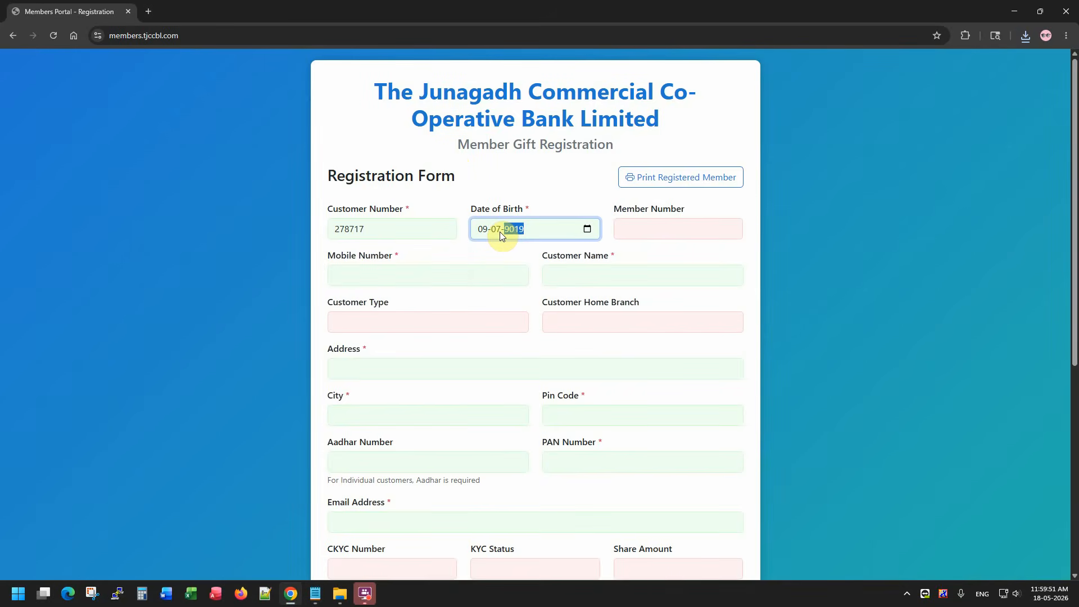
{"action": "left_click", "coordinate": [400, 234]}
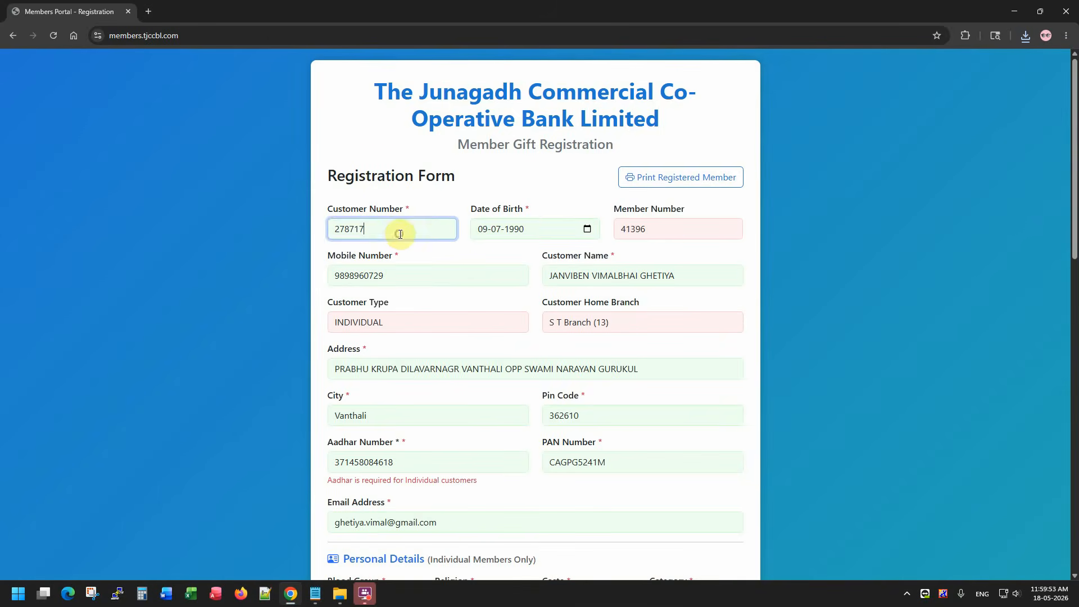
{"action": "left_click", "coordinate": [545, 228]}
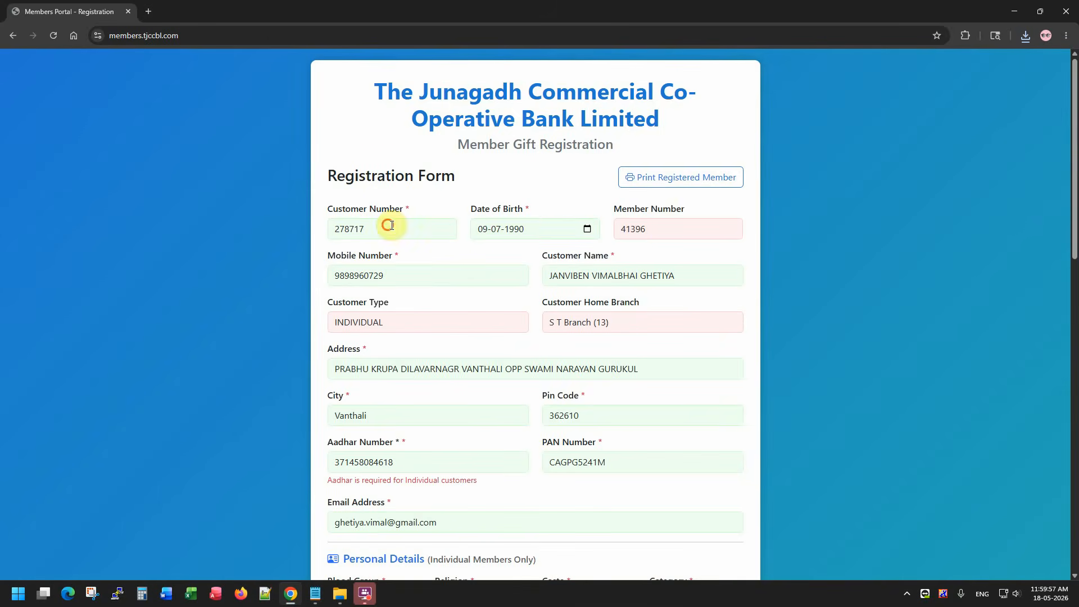
{"action": "left_click_drag", "start_coordinate": [393, 228], "coordinate": [318, 229]}
{"action": "left_click", "coordinate": [549, 227]}
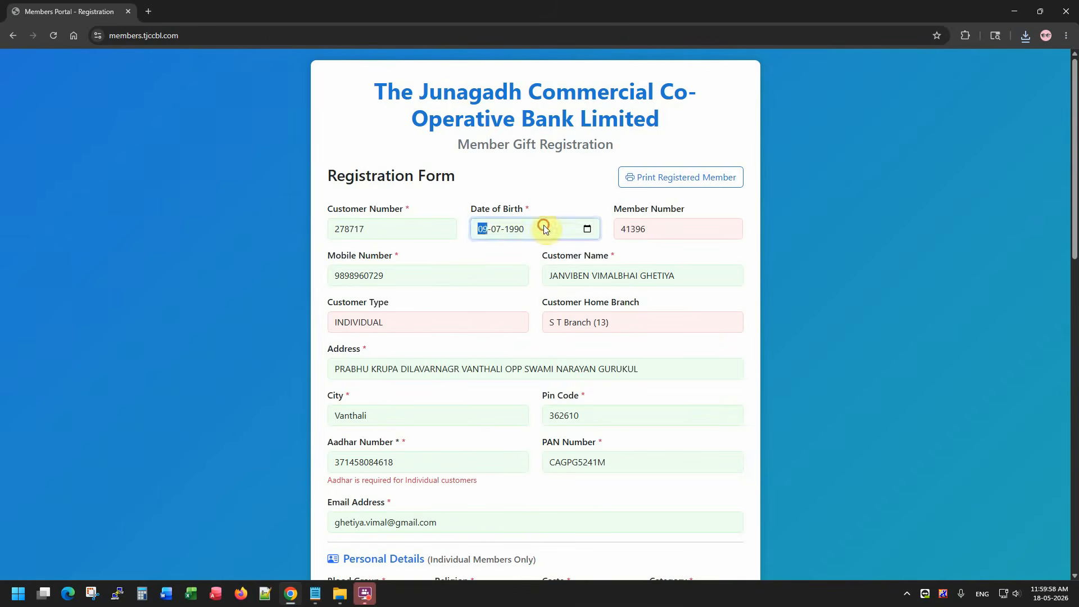
{"action": "left_click", "coordinate": [670, 226]}
{"action": "double_click", "coordinate": [409, 275]}
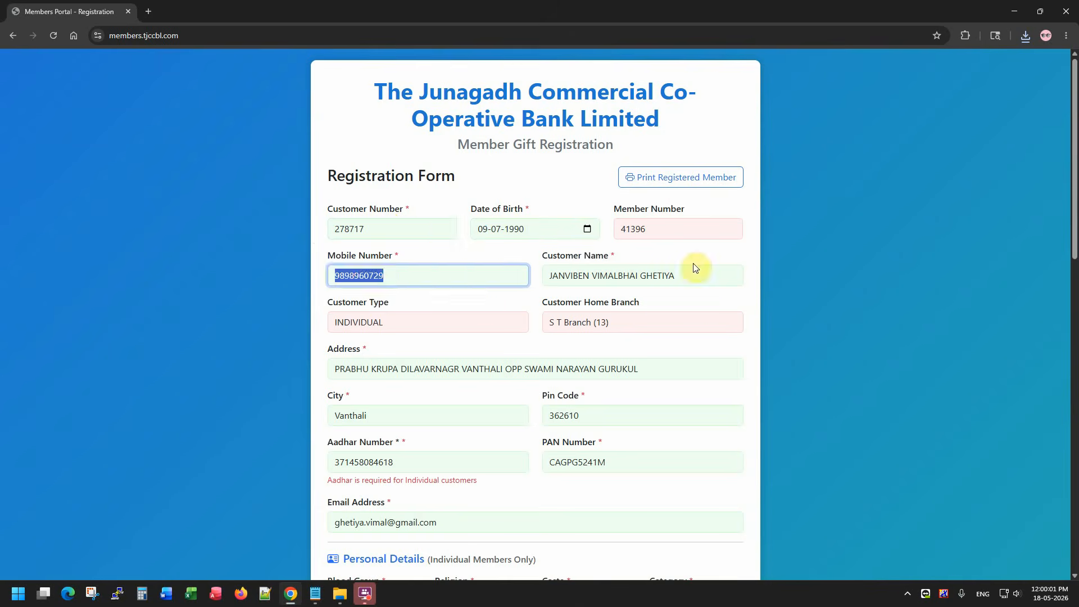
{"action": "left_click_drag", "start_coordinate": [684, 277], "coordinate": [525, 291]}
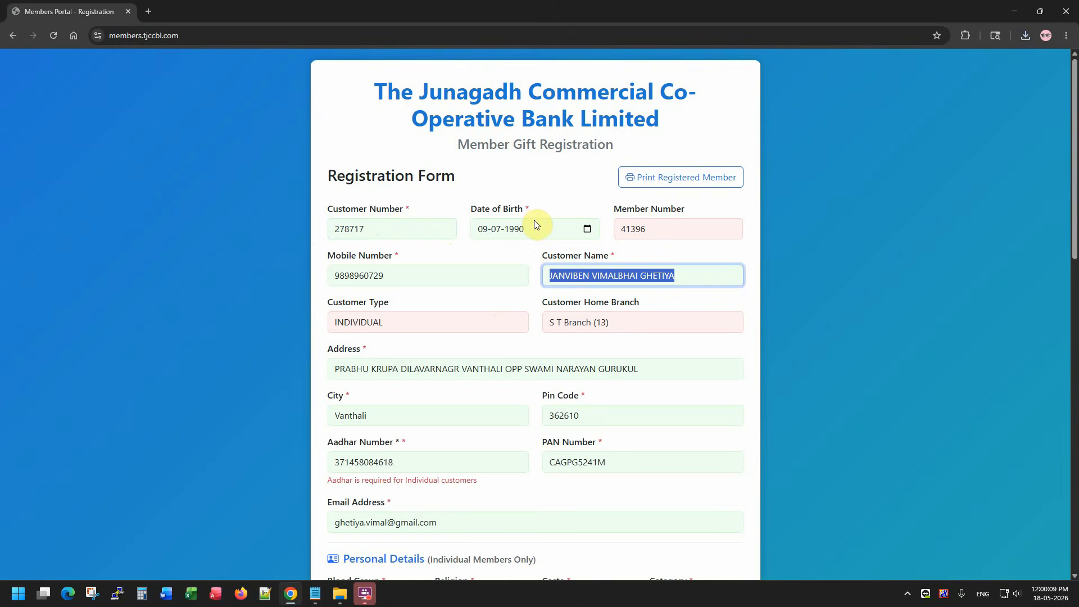
Reload the registration page, accept the terms again and continue to the form.
{"action": "key", "text": "F5"}
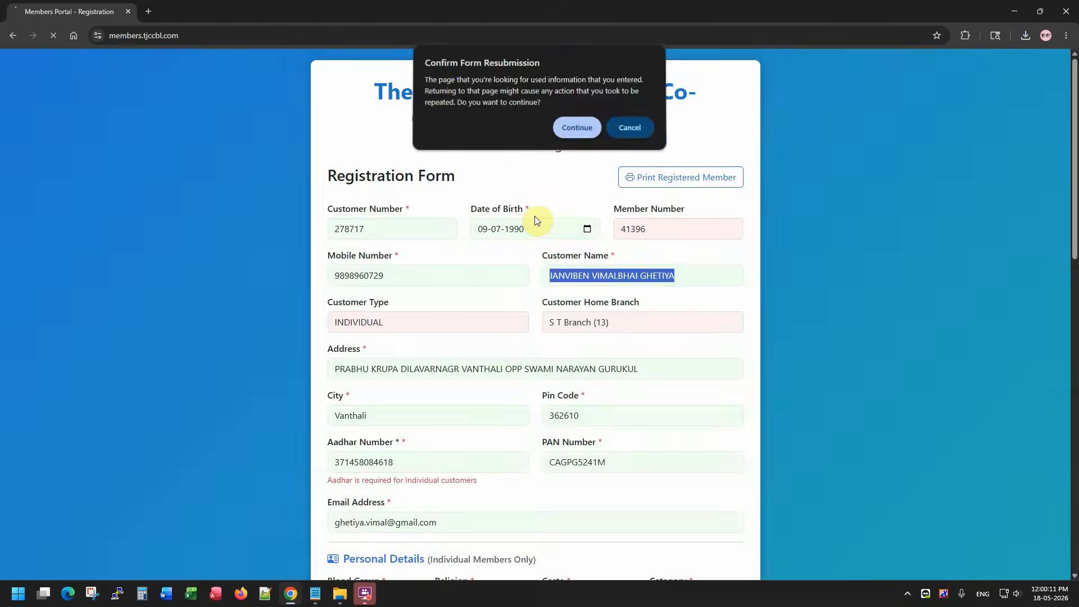
{"action": "key", "text": "Return"}
{"action": "left_click_drag", "start_coordinate": [390, 159], "coordinate": [456, 161]}
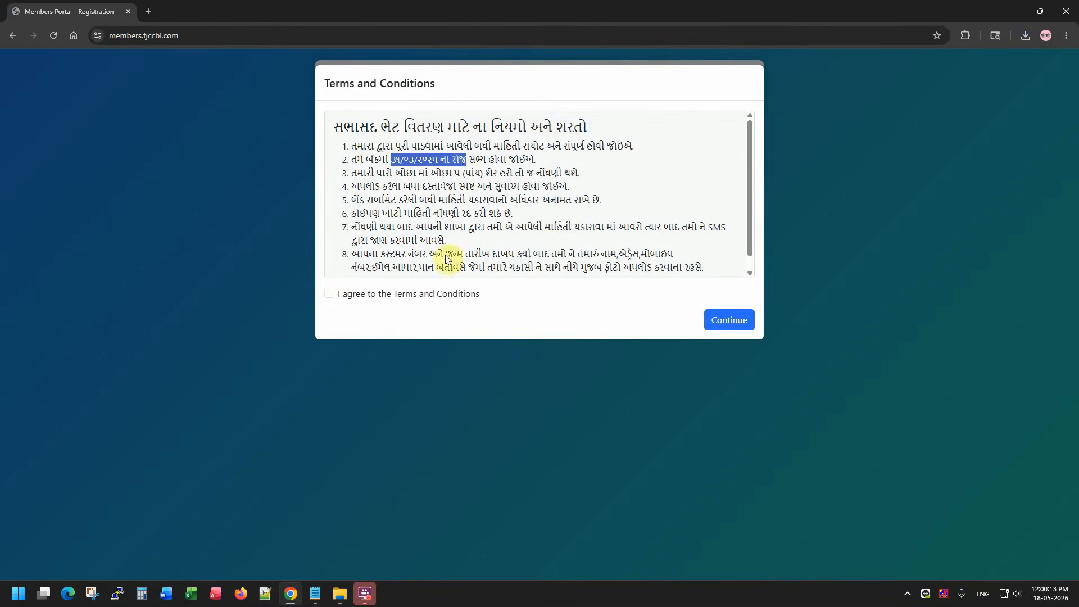
{"action": "left_click", "coordinate": [440, 293]}
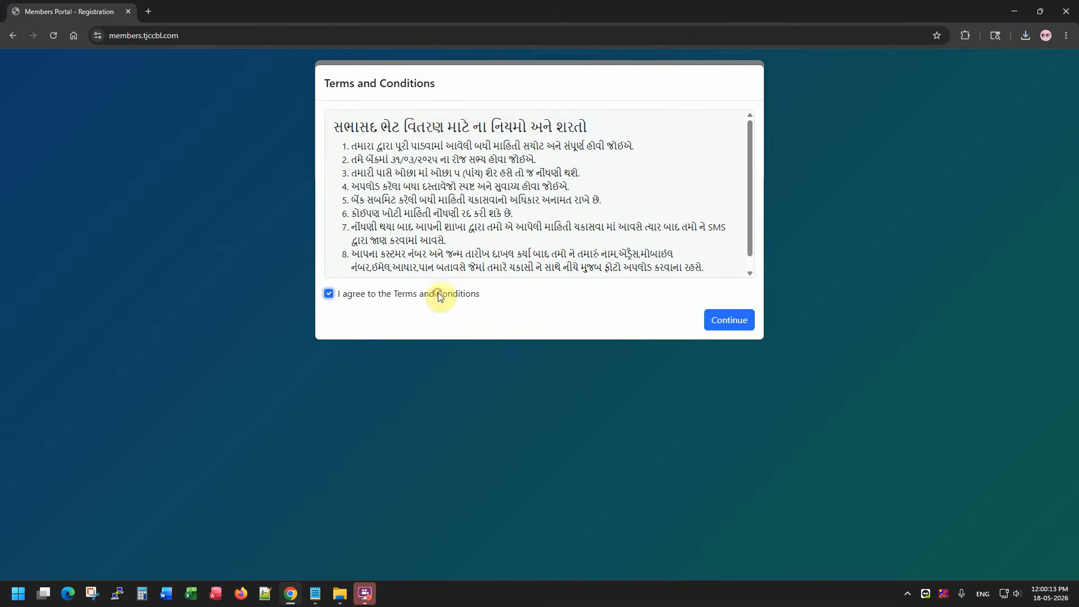
{"action": "left_click", "coordinate": [730, 327]}
Fill Customer Number from the saved suggestion and enter the customer's birth date.
{"action": "left_click", "coordinate": [395, 224]}
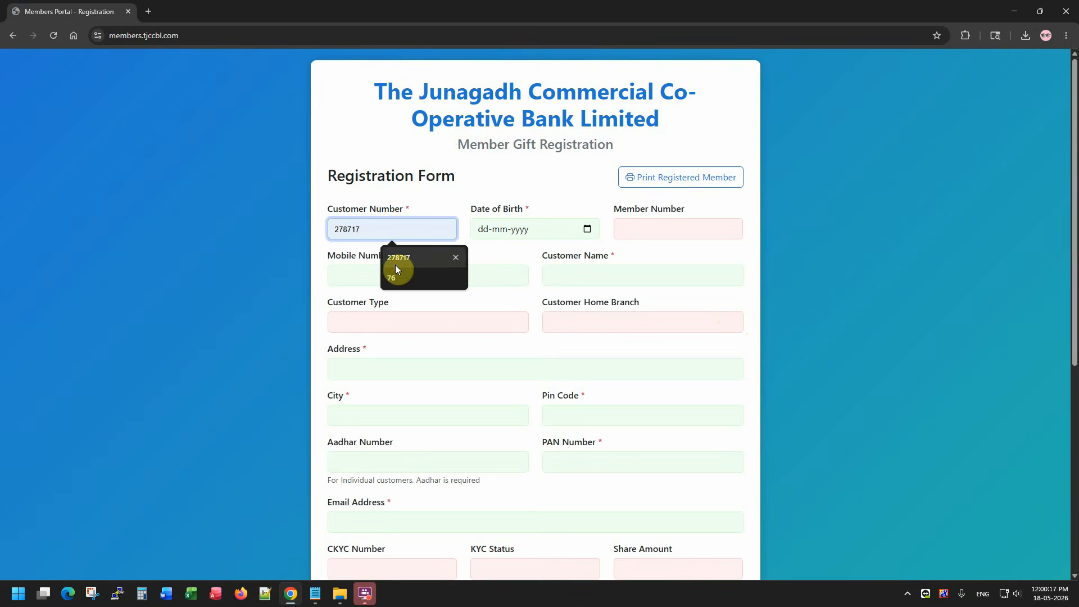
{"action": "left_click", "coordinate": [396, 266]}
{"action": "key", "text": "Tab"}
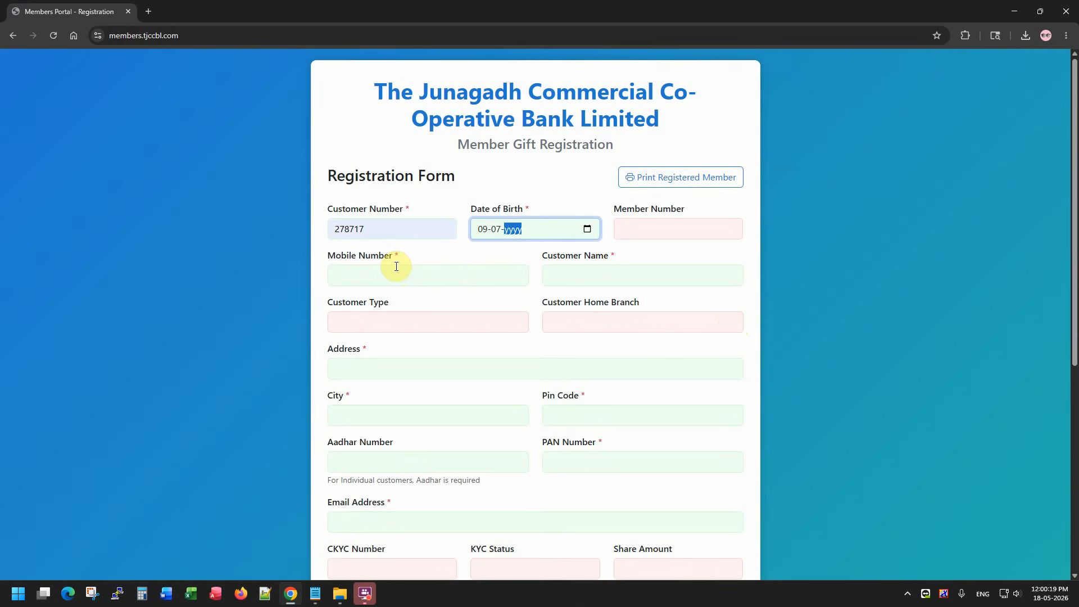
{"action": "key", "text": "Tab"}
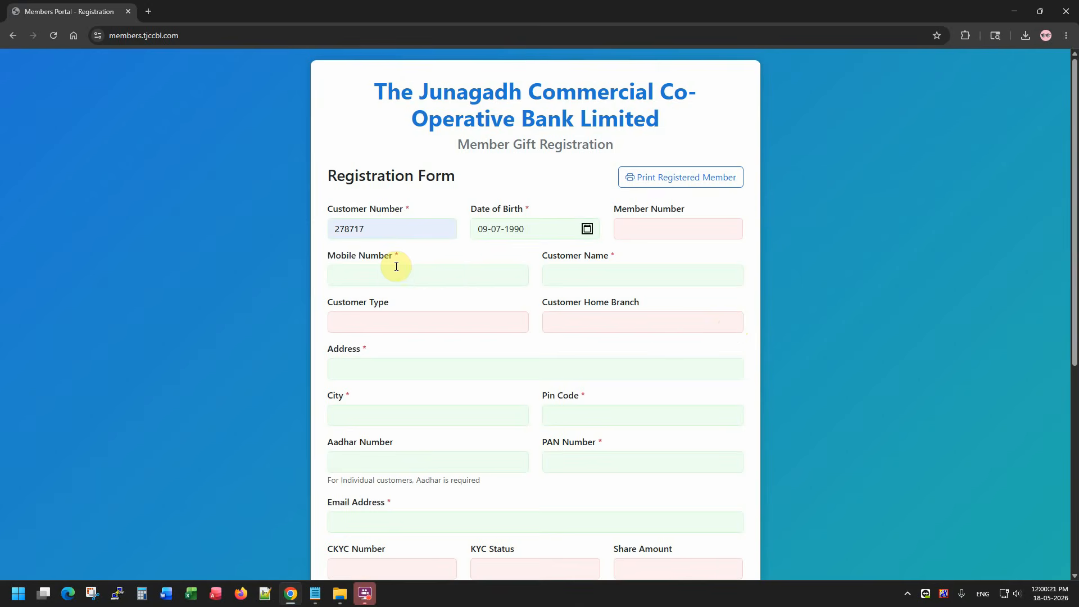
Review the fetched City, Pin Code and Aadhar values and complete the email address.
{"action": "scroll", "coordinate": [427, 266], "scroll_direction": "down", "scroll_amount": 2}
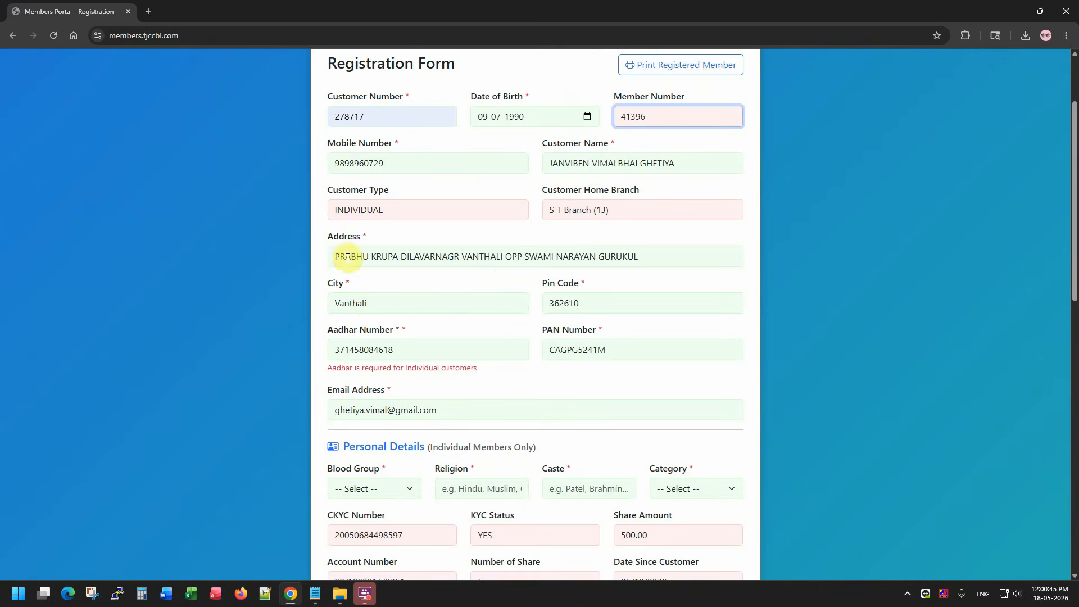
{"action": "left_click", "coordinate": [411, 302]}
{"action": "left_click", "coordinate": [629, 298]}
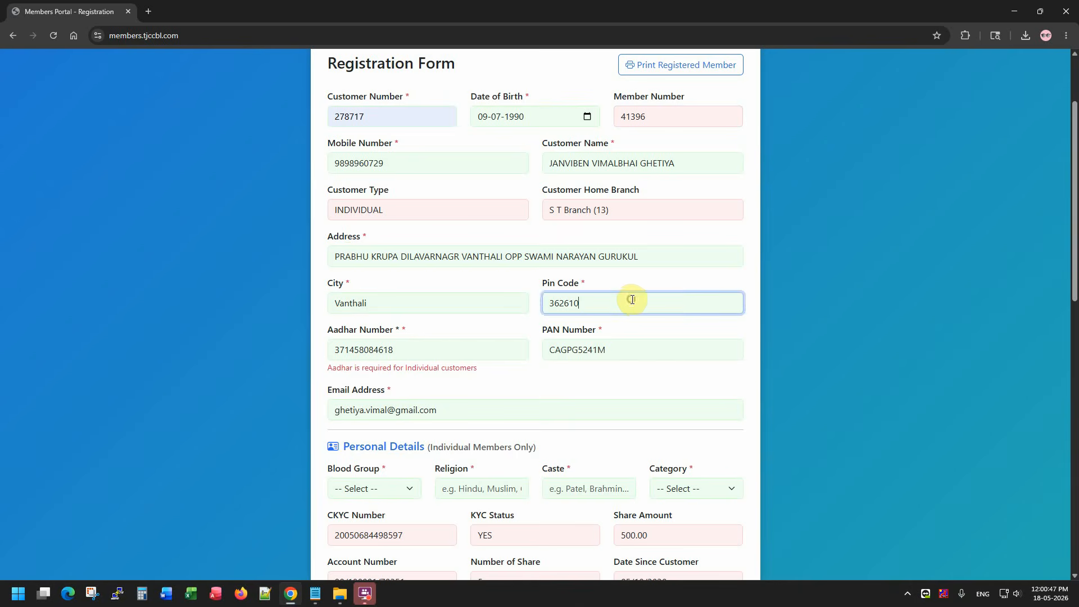
{"action": "left_click", "coordinate": [414, 348]}
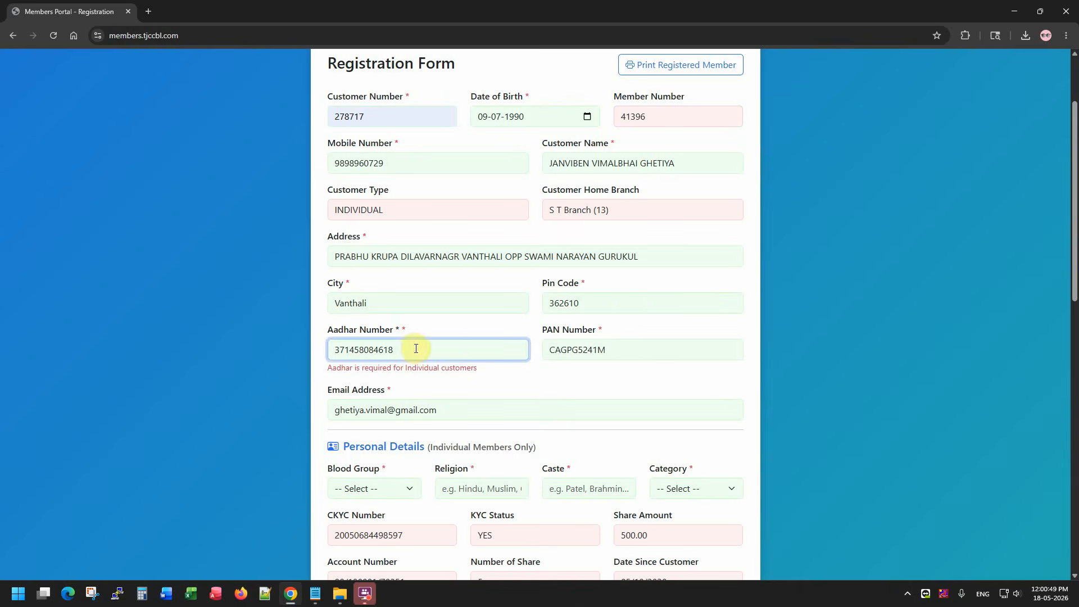
{"action": "left_click", "coordinate": [634, 348]}
{"action": "left_click", "coordinate": [471, 408]}
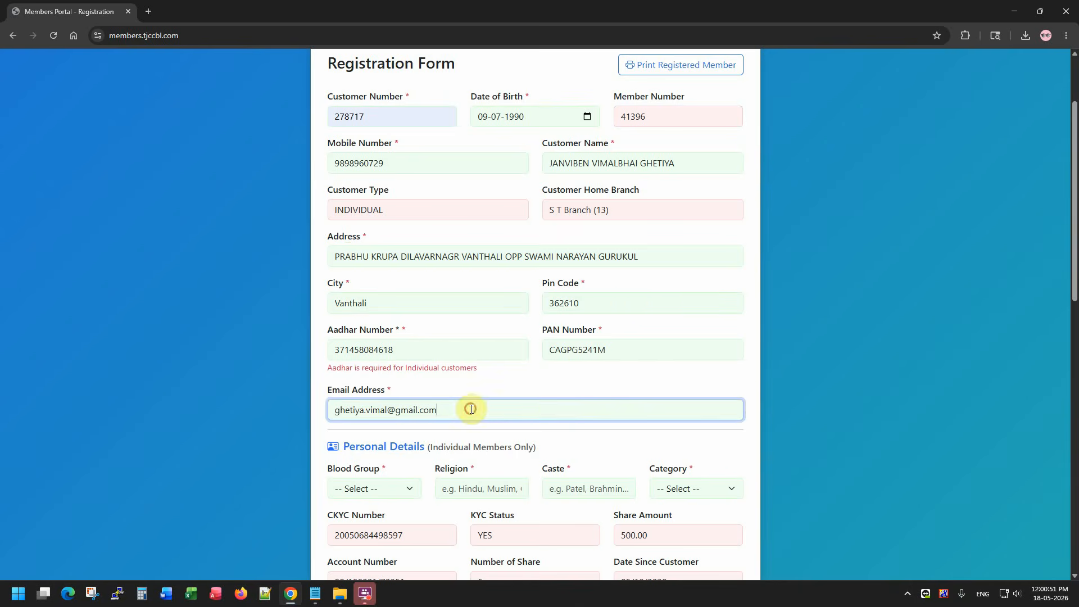
Set Blood Group to O+ and Religion to HINDU.
{"action": "scroll", "coordinate": [471, 409], "scroll_direction": "down", "scroll_amount": 3}
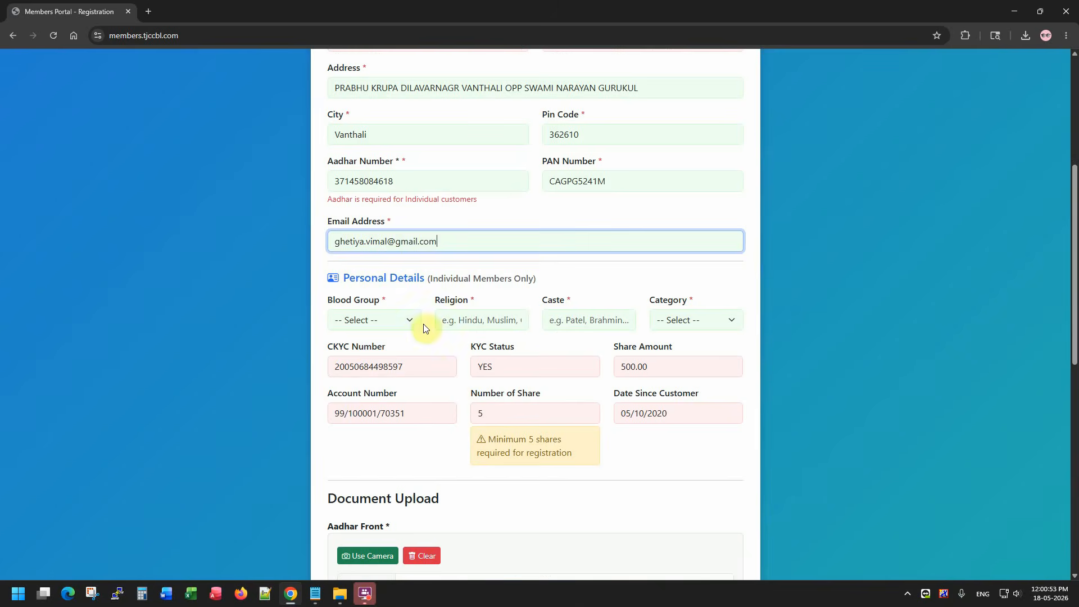
{"action": "left_click", "coordinate": [387, 314]}
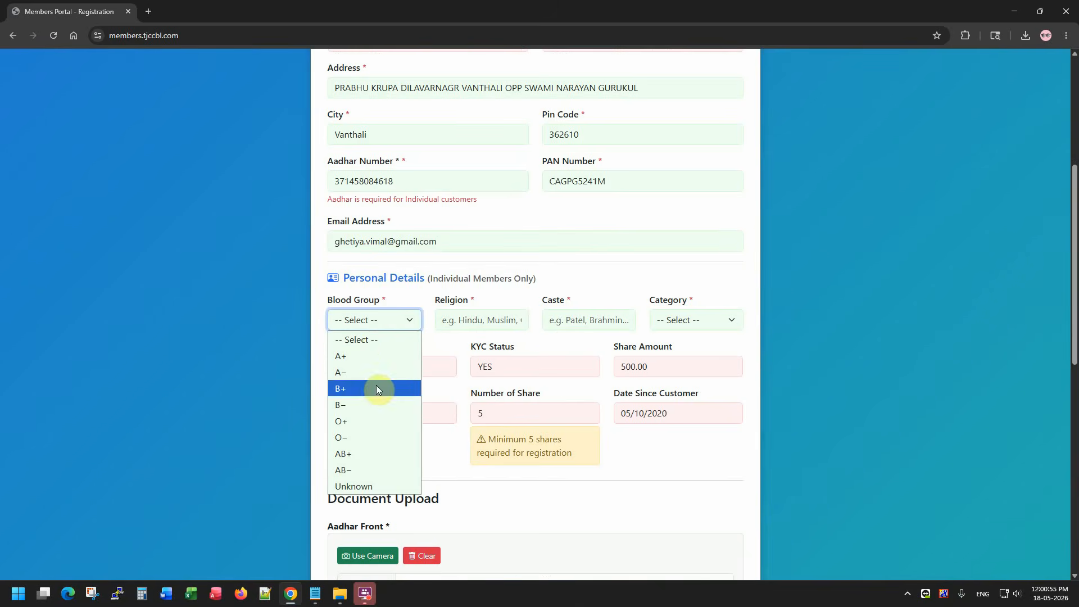
{"action": "left_click", "coordinate": [360, 423]}
{"action": "left_click", "coordinate": [470, 320]}
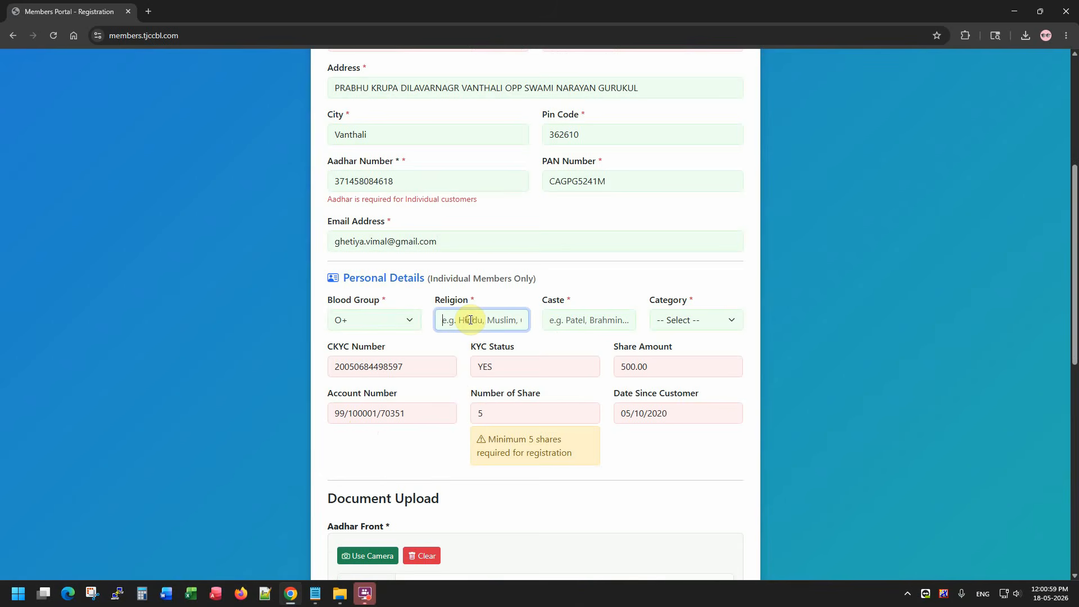
{"action": "type", "text": "hIND"}
{"action": "key", "text": "BackSpace"}
{"action": "key", "text": "BackSpace"}
{"action": "key", "text": "BackSpace"}
{"action": "type", "text": "HINDU"}
{"action": "key", "text": "Tab"}
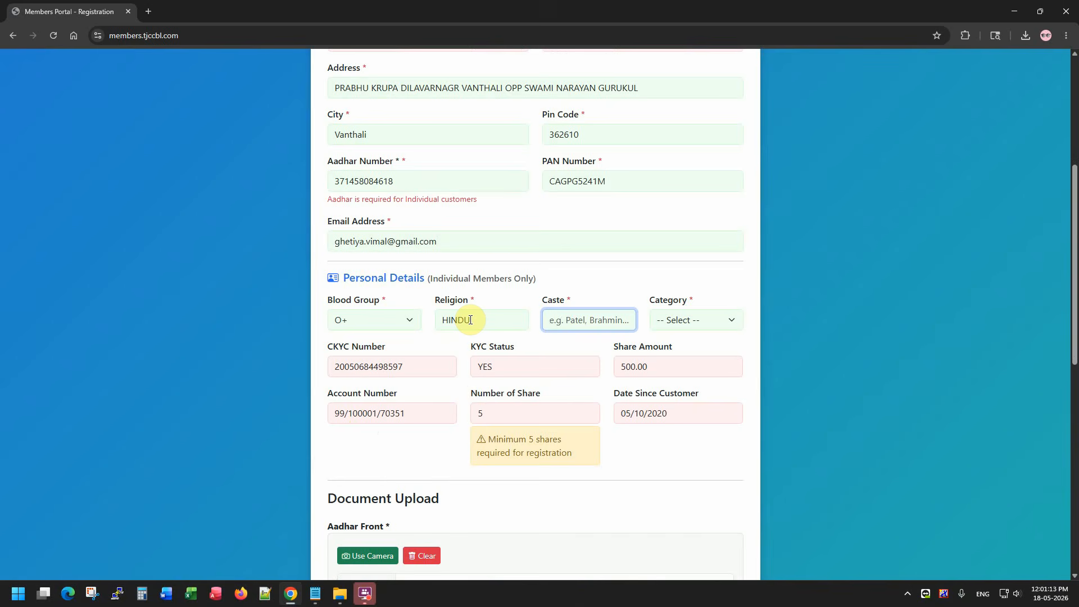
Enter caste PATEL and choose General as the category.
{"action": "type", "text": "PATEL"}
{"action": "key", "text": "Tab"}
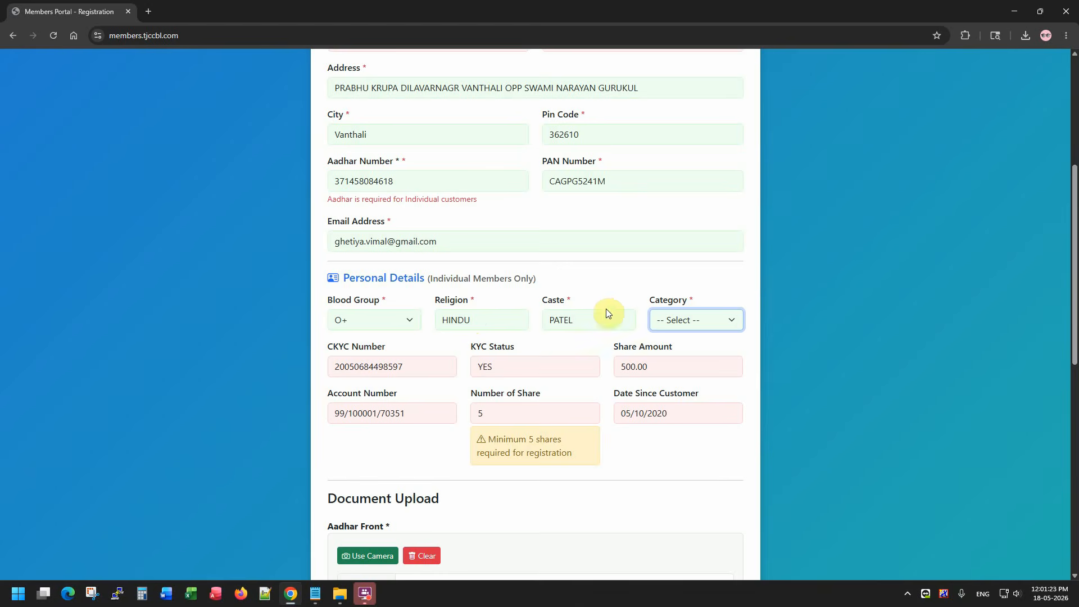
{"action": "left_click", "coordinate": [595, 321]}
{"action": "left_click_drag", "start_coordinate": [595, 321], "coordinate": [554, 322]}
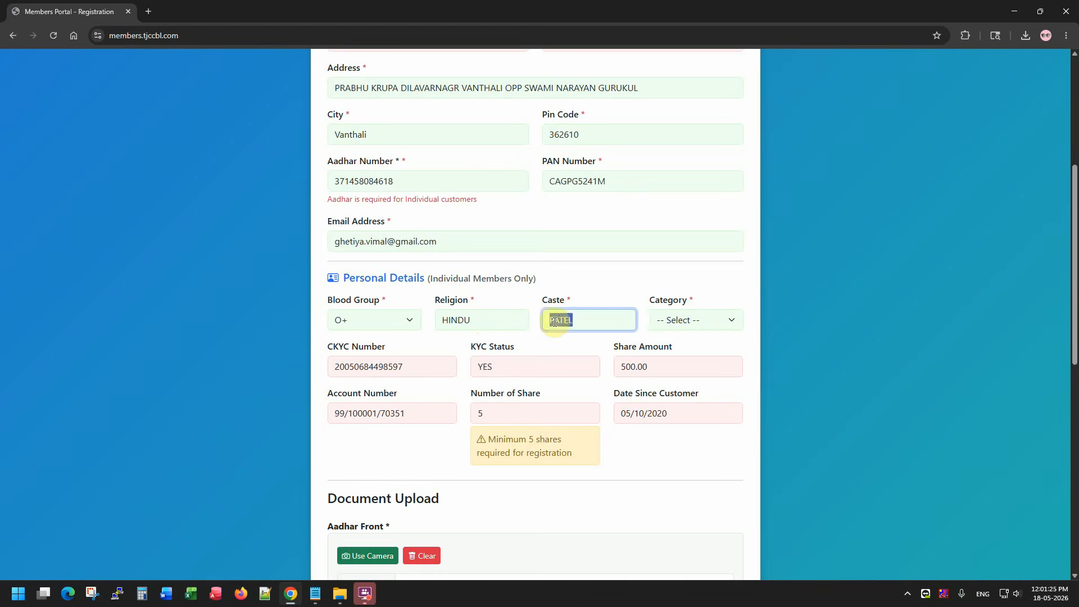
{"action": "left_click", "coordinate": [700, 319]}
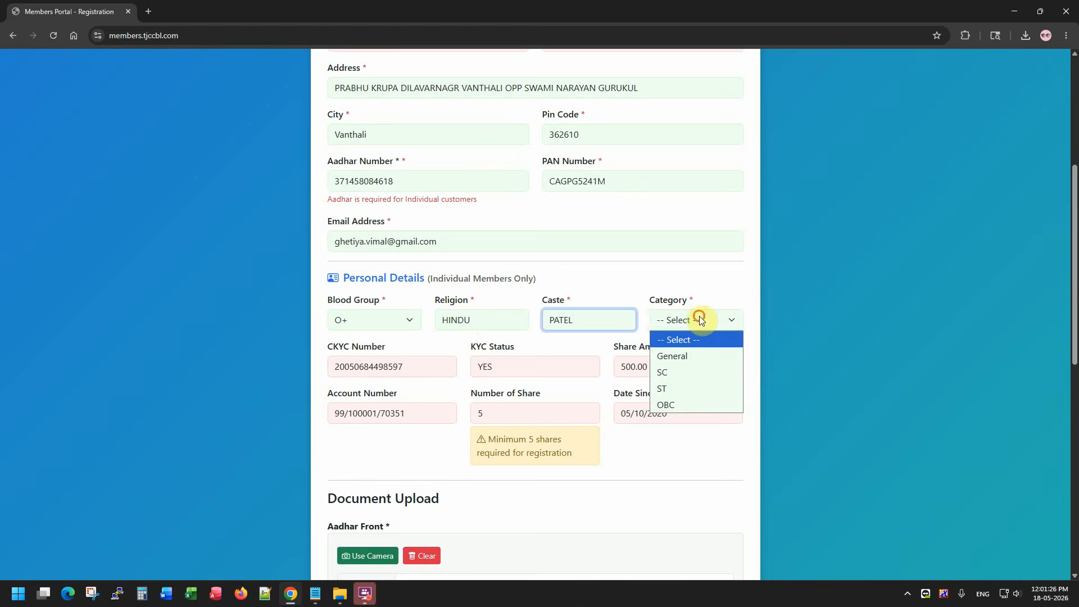
{"action": "left_click", "coordinate": [697, 357]}
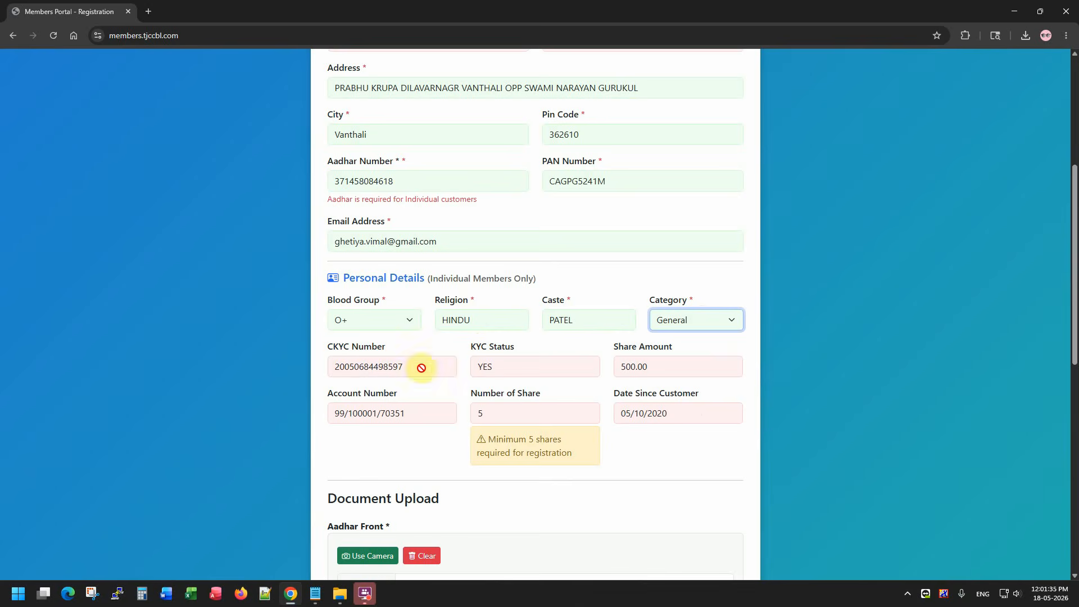
Review the prefilled CKYC number, KYC status YES, share amount 500.00, account number, 5 shares and customer-since date.
{"action": "left_click_drag", "start_coordinate": [422, 366], "coordinate": [315, 373]}
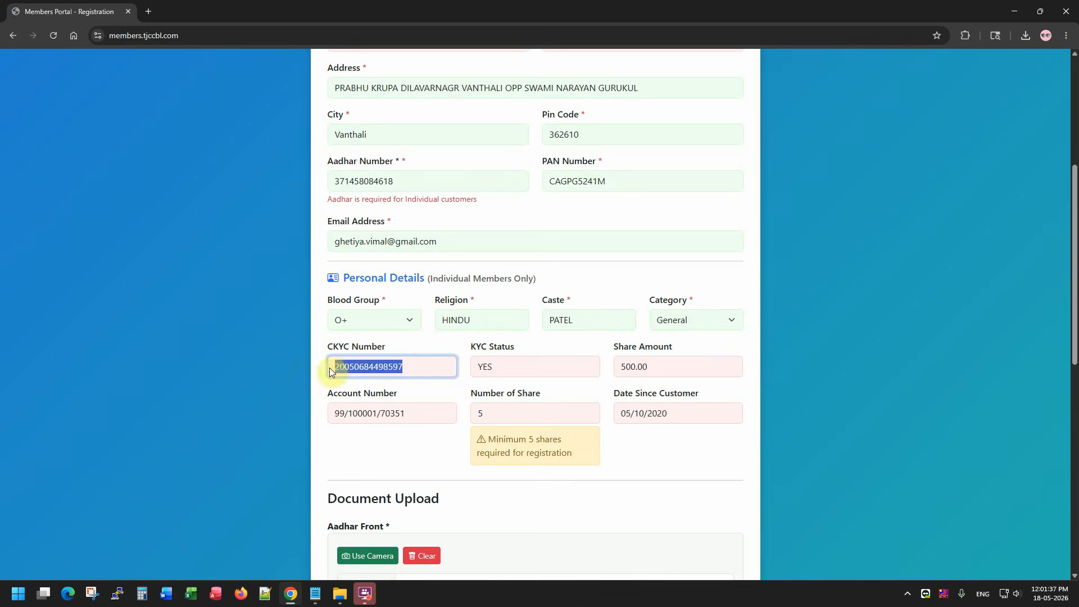
{"action": "left_click_drag", "start_coordinate": [536, 366], "coordinate": [334, 368]}
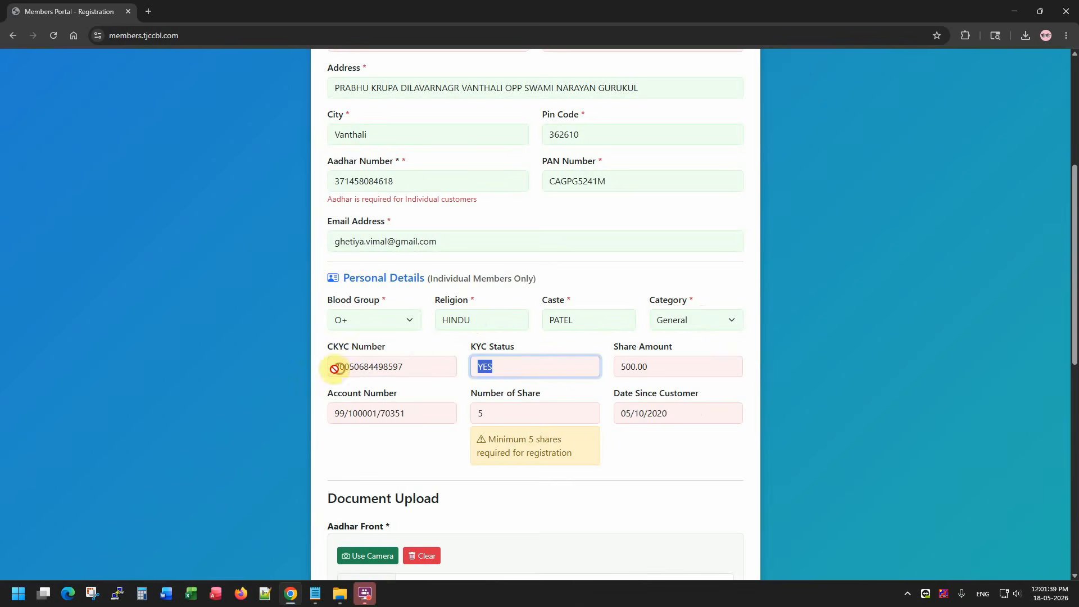
{"action": "left_click_drag", "start_coordinate": [428, 363], "coordinate": [313, 369]}
{"action": "left_click_drag", "start_coordinate": [534, 364], "coordinate": [474, 366]}
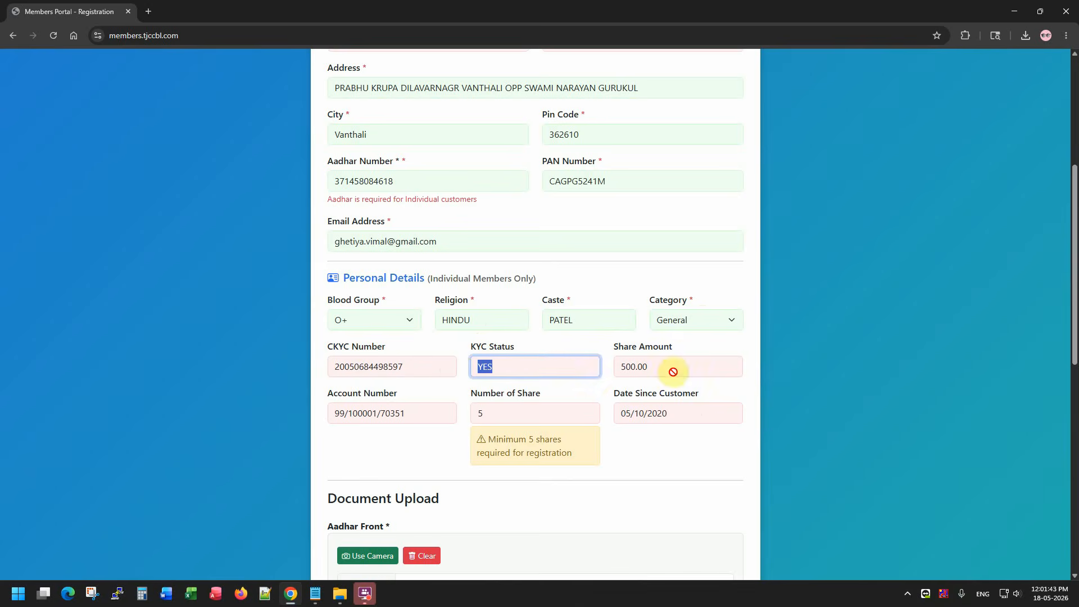
{"action": "left_click_drag", "start_coordinate": [671, 370], "coordinate": [605, 371]}
{"action": "left_click_drag", "start_coordinate": [522, 364], "coordinate": [460, 366]}
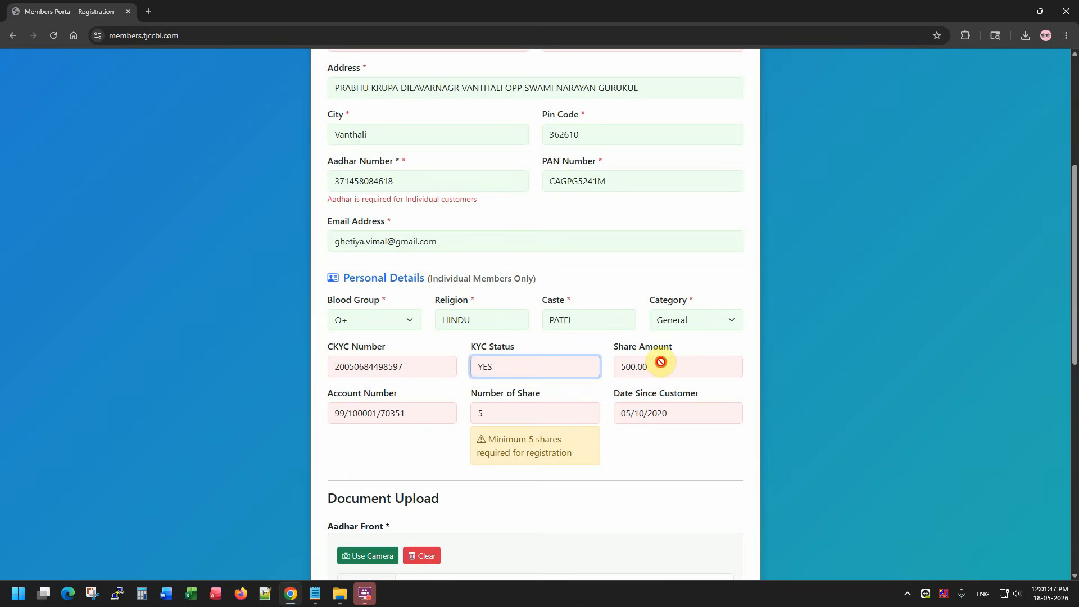
{"action": "left_click_drag", "start_coordinate": [660, 362], "coordinate": [607, 369]}
{"action": "left_click_drag", "start_coordinate": [412, 406], "coordinate": [347, 413]}
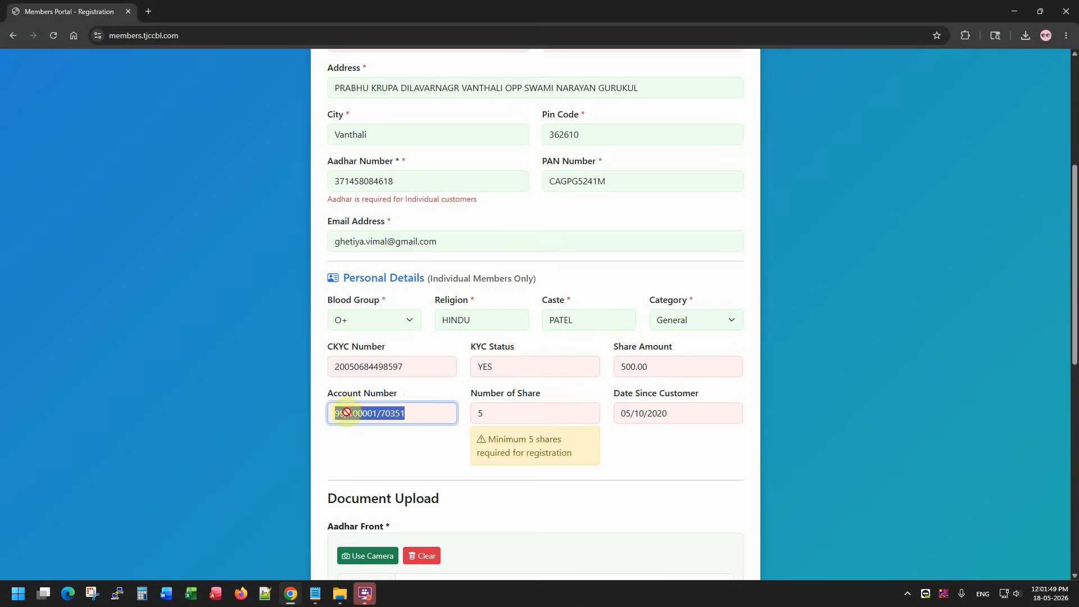
{"action": "left_click_drag", "start_coordinate": [502, 416], "coordinate": [585, 464]}
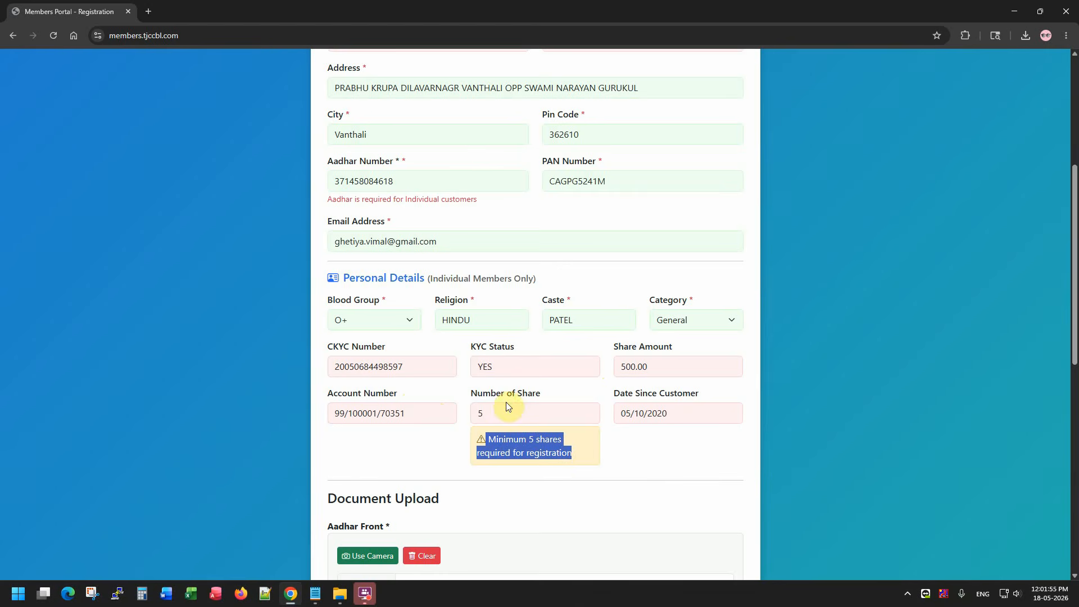
{"action": "left_click", "coordinate": [683, 414]}
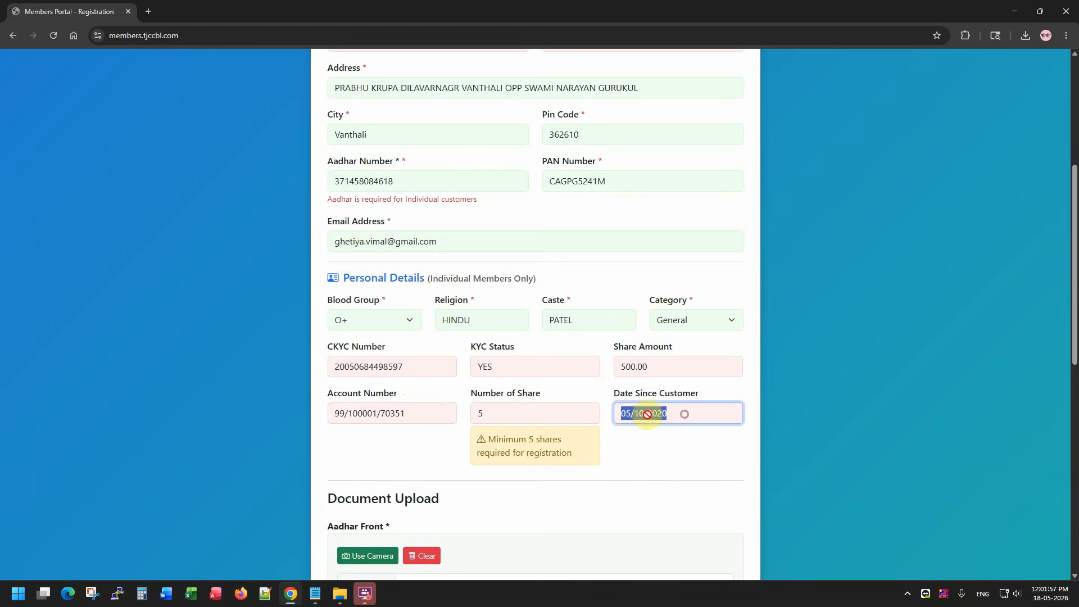
{"action": "scroll", "coordinate": [624, 472], "scroll_direction": "down", "scroll_amount": 1}
{"action": "scroll", "coordinate": [634, 458], "scroll_direction": "down", "scroll_amount": 5}
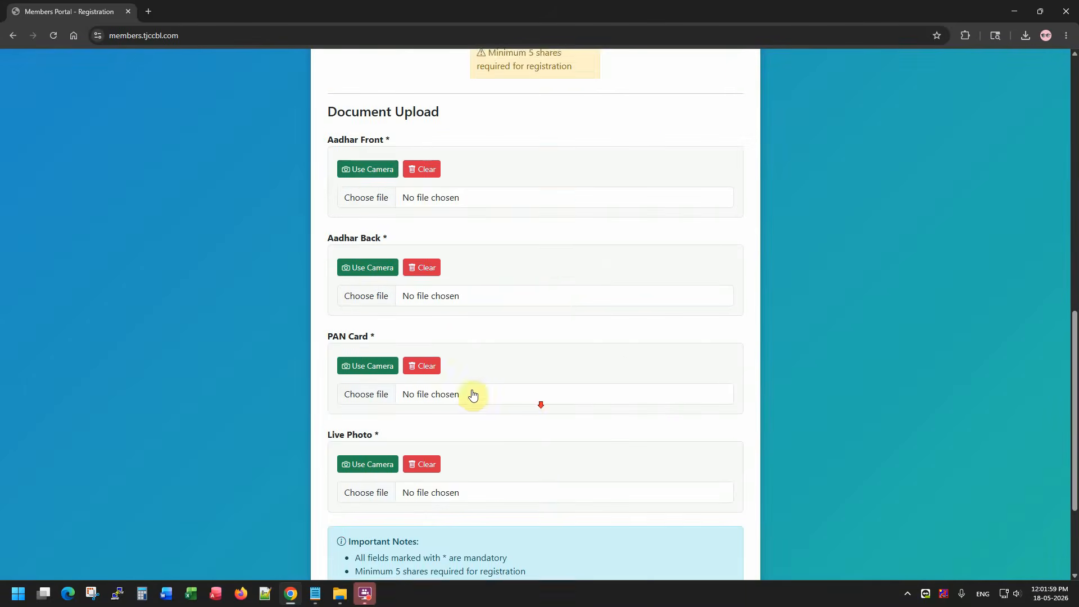
Capture a webcam photo for the Aadhar Front document slot.
{"action": "left_click", "coordinate": [373, 164]}
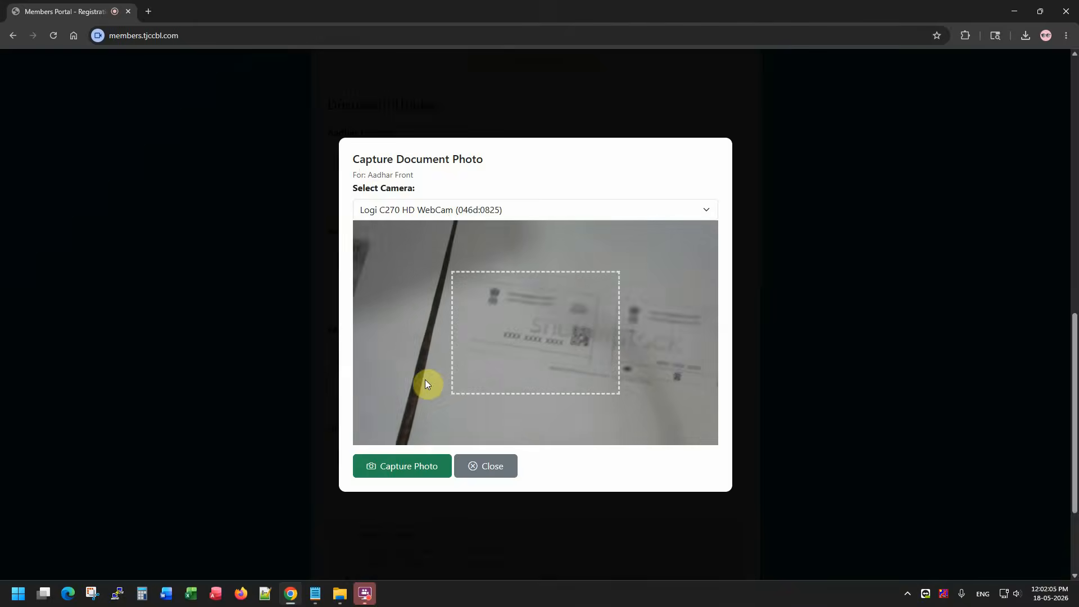
{"action": "left_click", "coordinate": [499, 468]}
{"action": "left_click", "coordinate": [329, 134]}
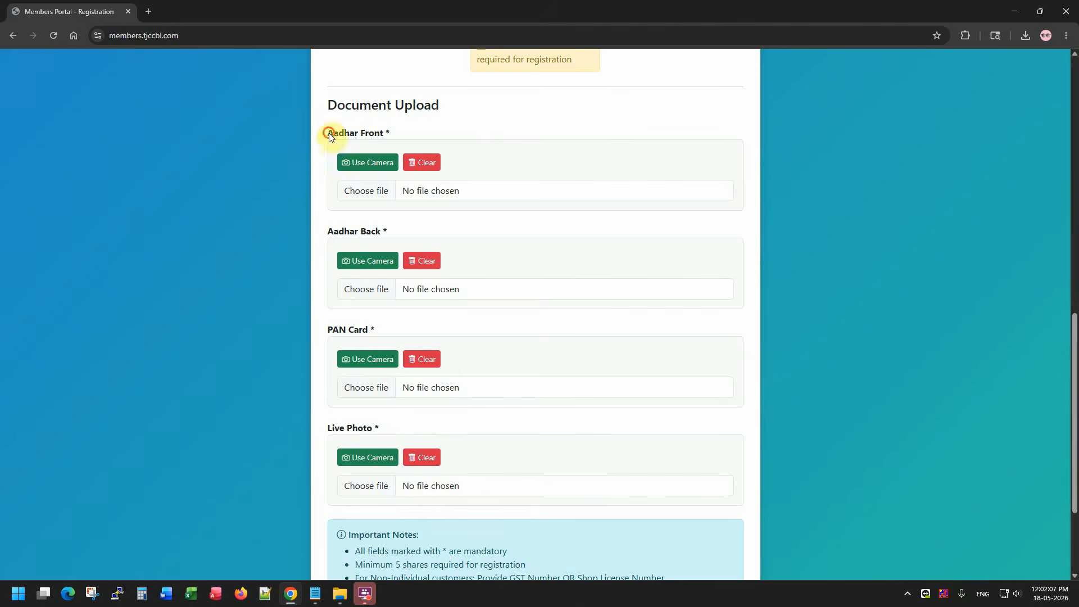
{"action": "left_click", "coordinate": [382, 168]}
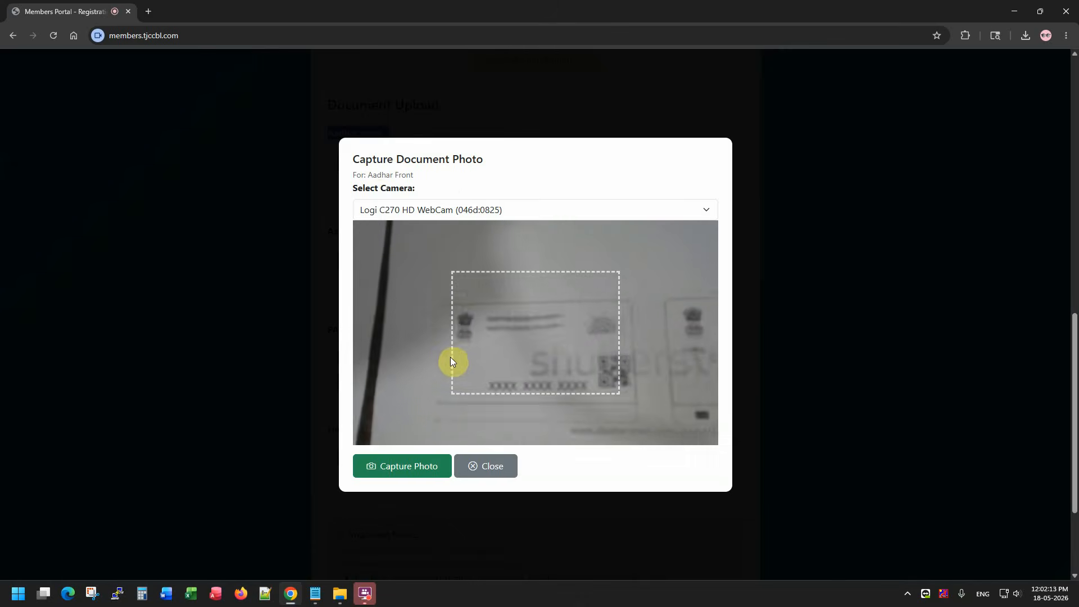
{"action": "left_click", "coordinate": [421, 469]}
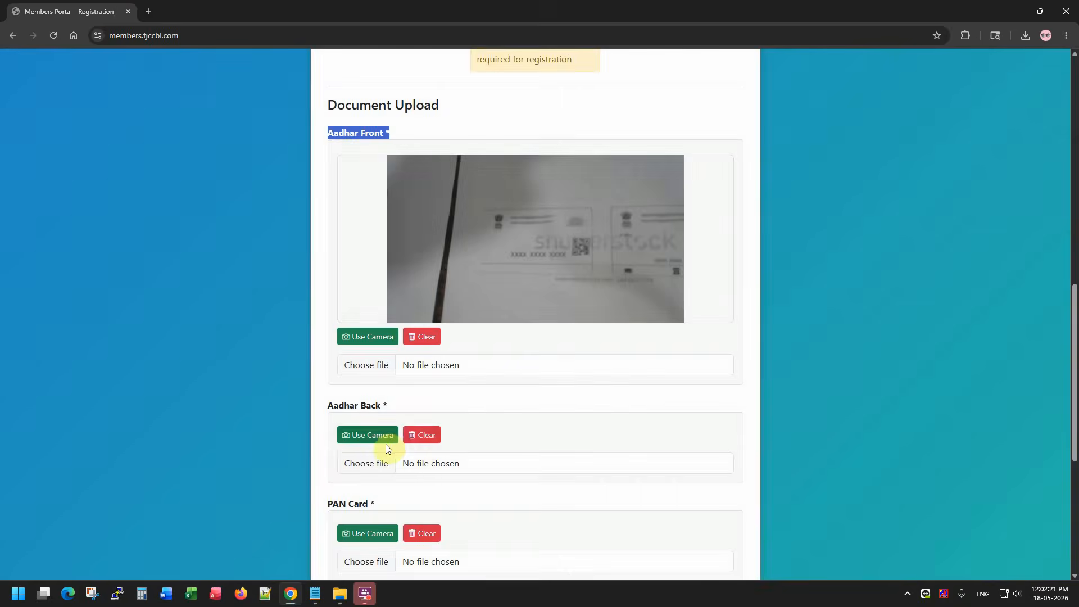
Capture a webcam photo for the Aadhar Back slot and dismiss the success message.
{"action": "left_click", "coordinate": [385, 438]}
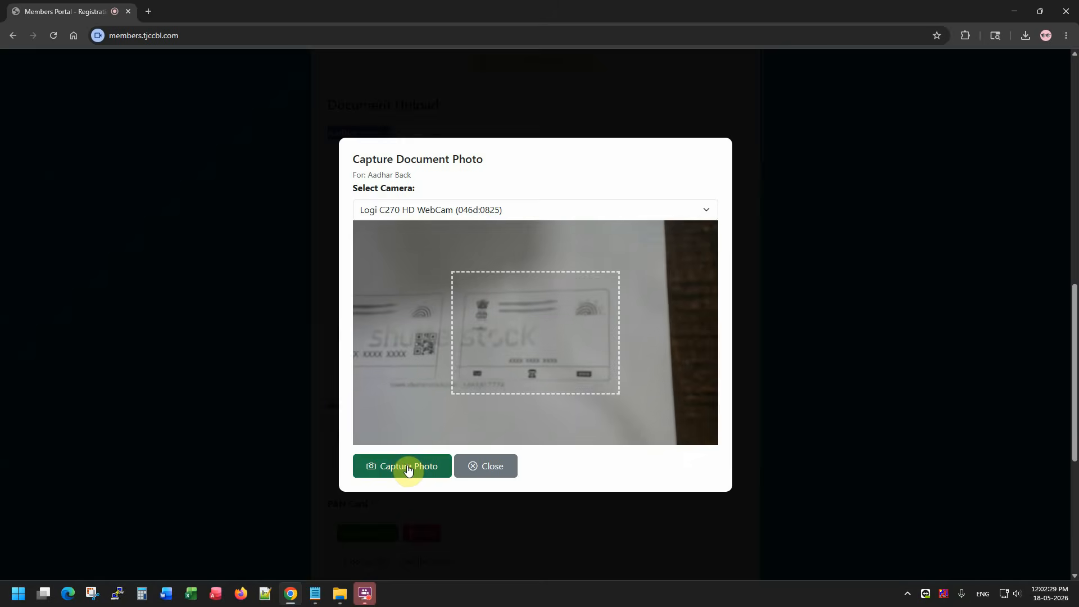
{"action": "left_click", "coordinate": [408, 470]}
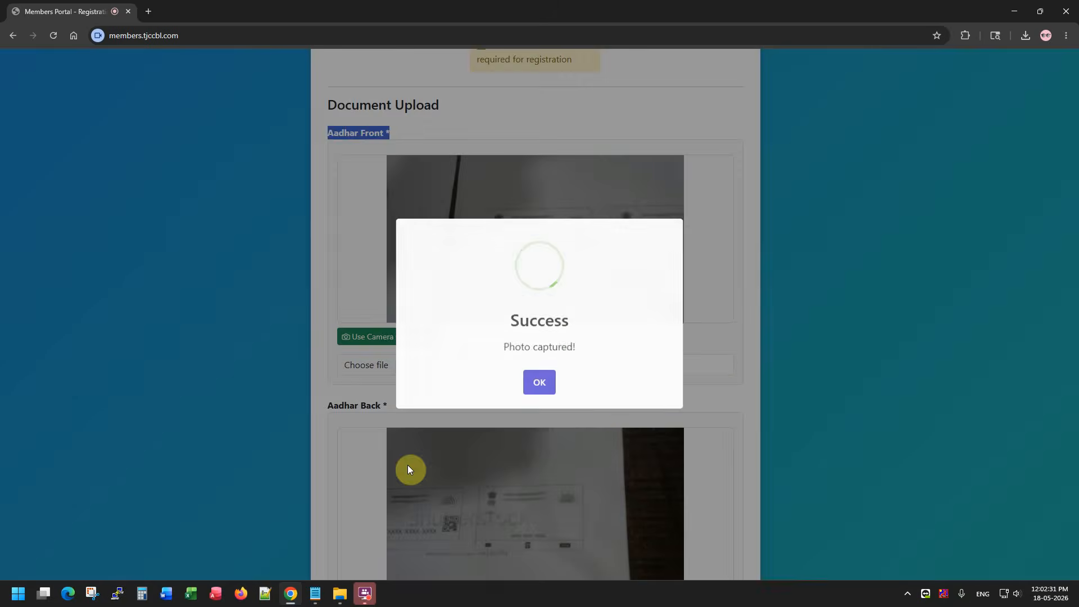
{"action": "left_click", "coordinate": [547, 383]}
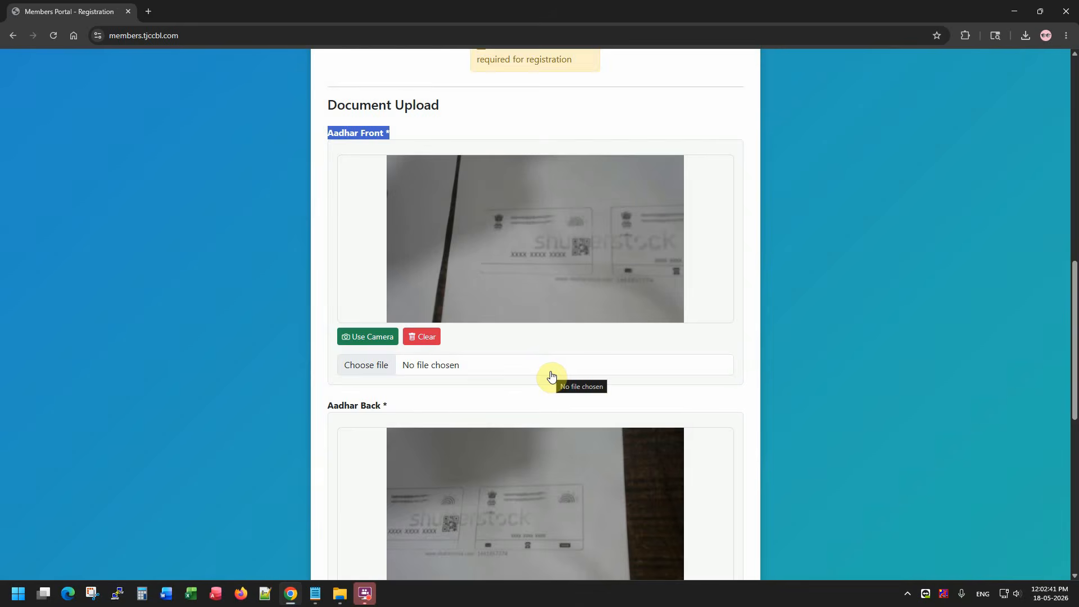
{"action": "scroll", "coordinate": [565, 366], "scroll_direction": "down", "scroll_amount": 3}
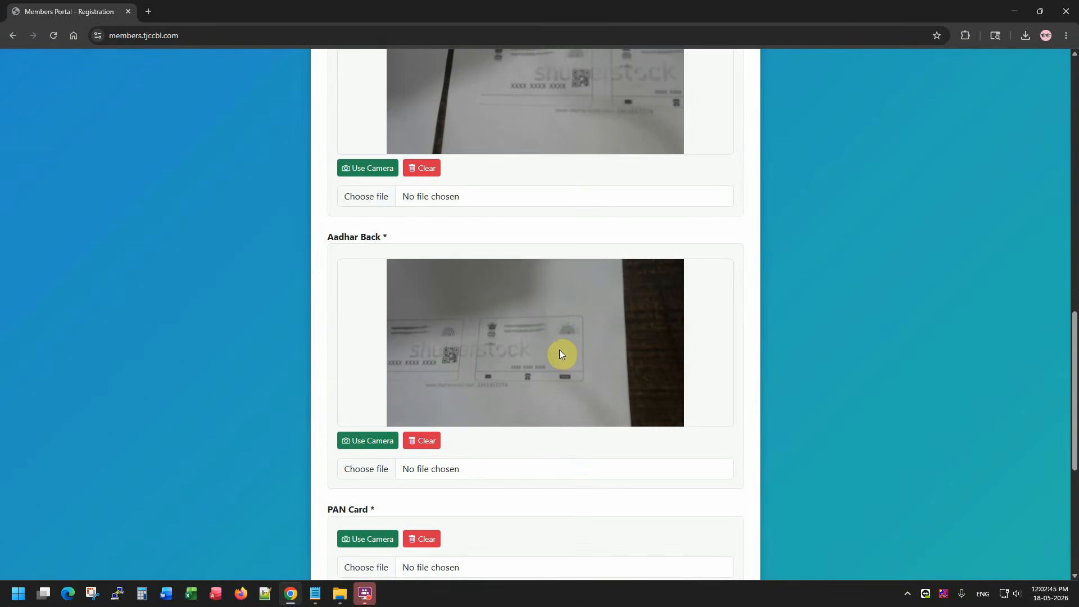
{"action": "scroll", "coordinate": [558, 349], "scroll_direction": "down", "scroll_amount": 2}
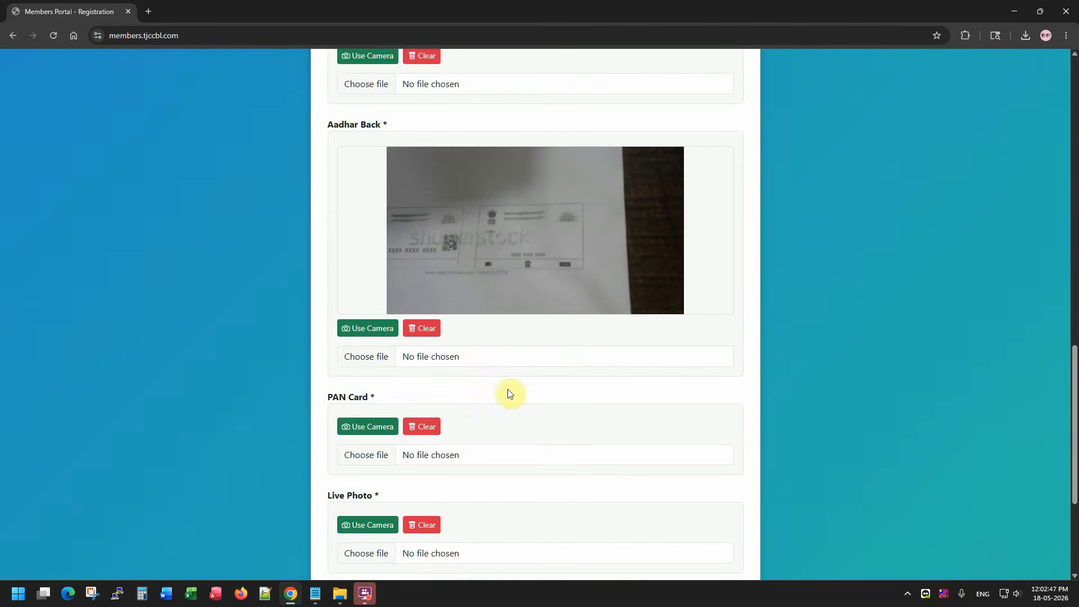
Capture a webcam photo for the PAN Card slot.
{"action": "left_click", "coordinate": [366, 430]}
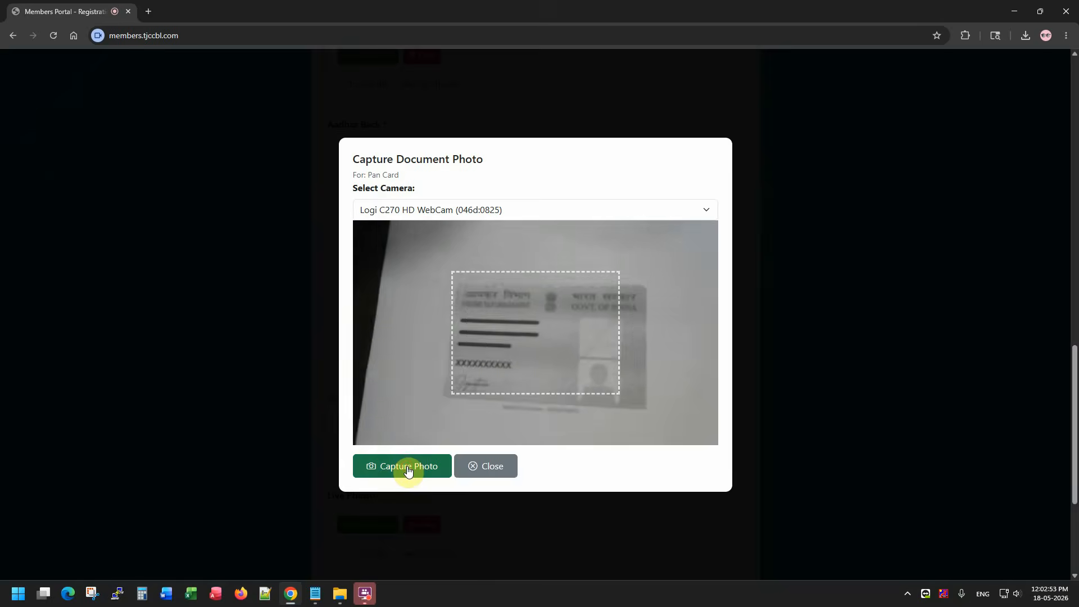
{"action": "left_click", "coordinate": [408, 472]}
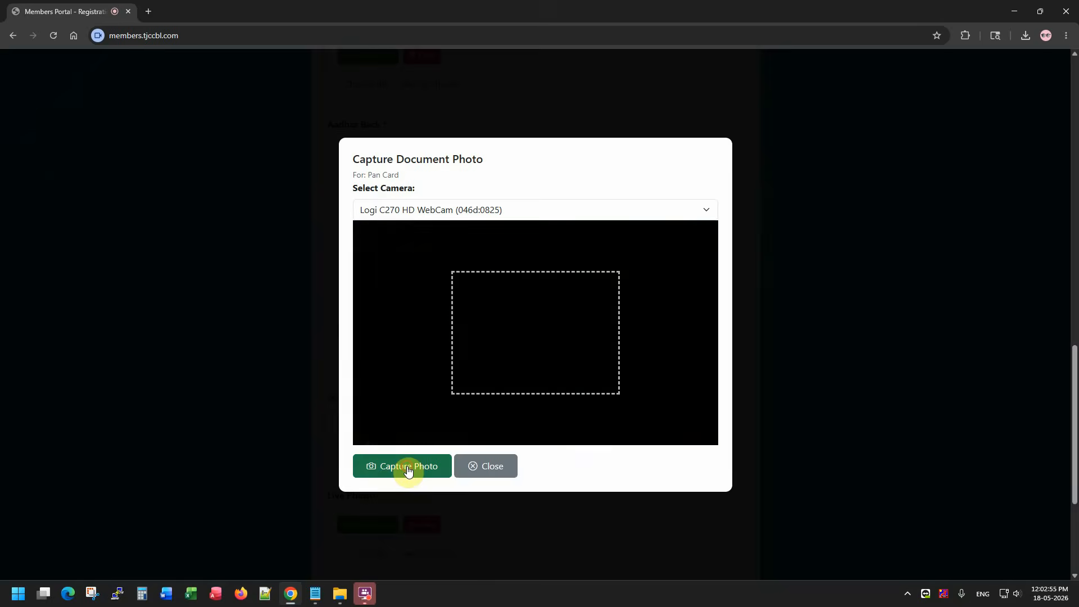
{"action": "left_click", "coordinate": [538, 385]}
{"action": "scroll", "coordinate": [534, 399], "scroll_direction": "down", "scroll_amount": 6}
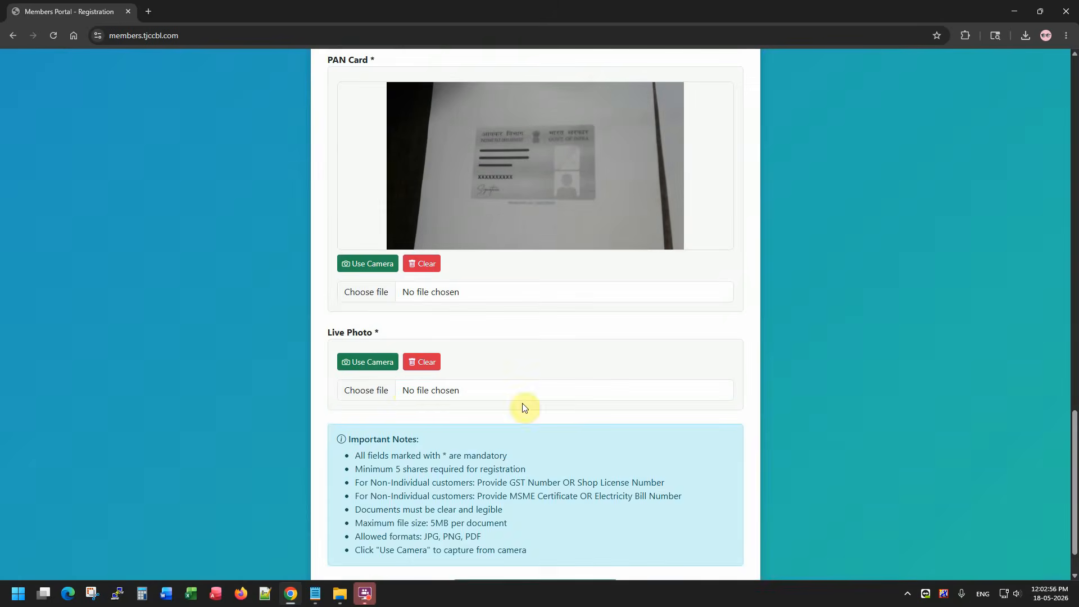
Capture the member's live photo and submit the registration.
{"action": "left_click", "coordinate": [385, 371]}
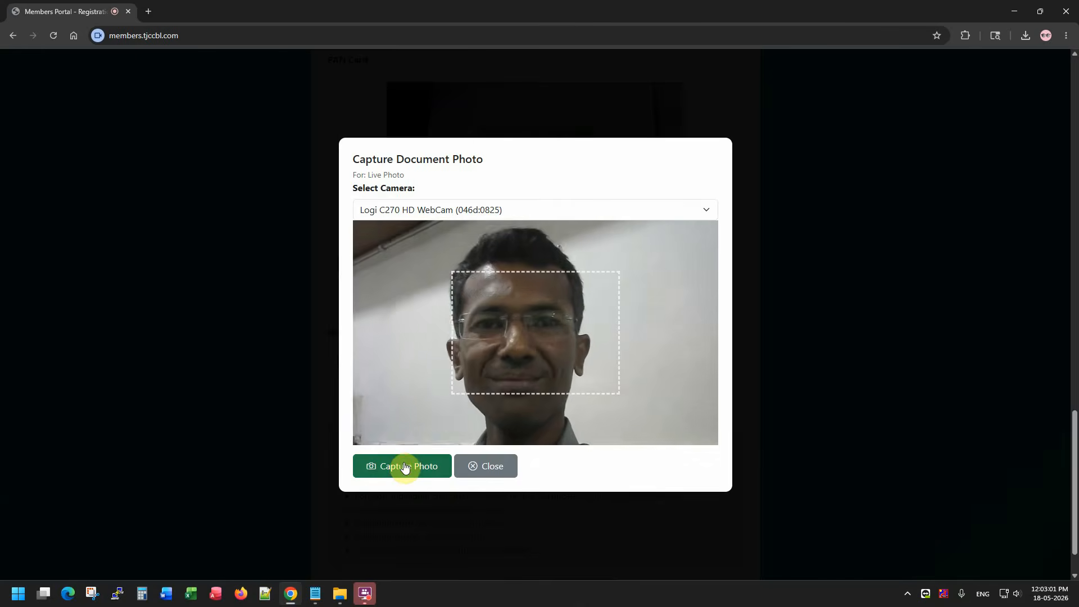
{"action": "left_click", "coordinate": [404, 466]}
{"action": "left_click", "coordinate": [539, 386]}
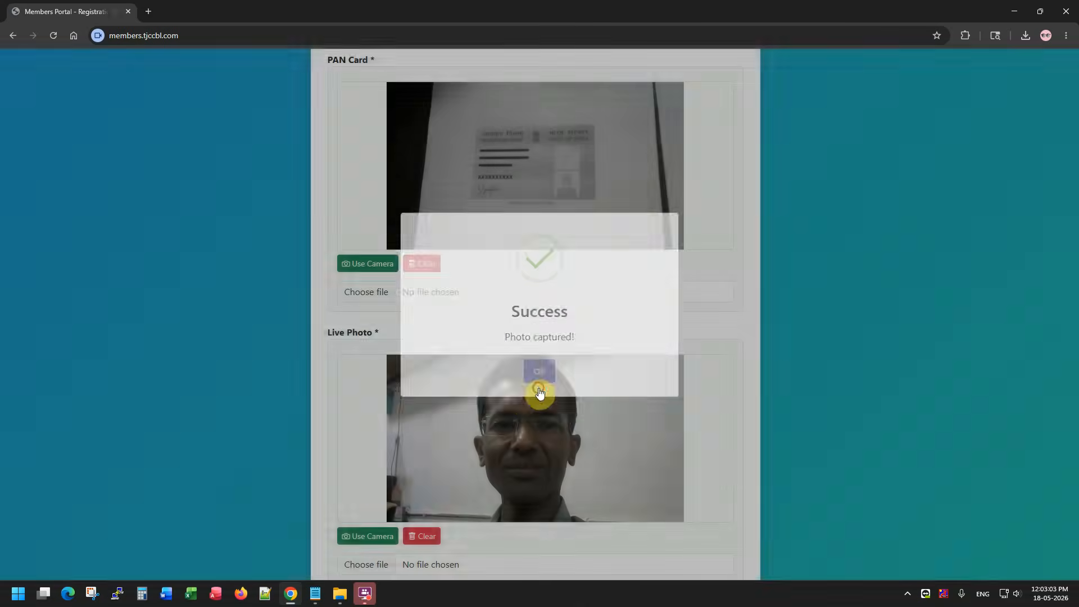
{"action": "scroll", "coordinate": [571, 322], "scroll_direction": "down", "scroll_amount": 4}
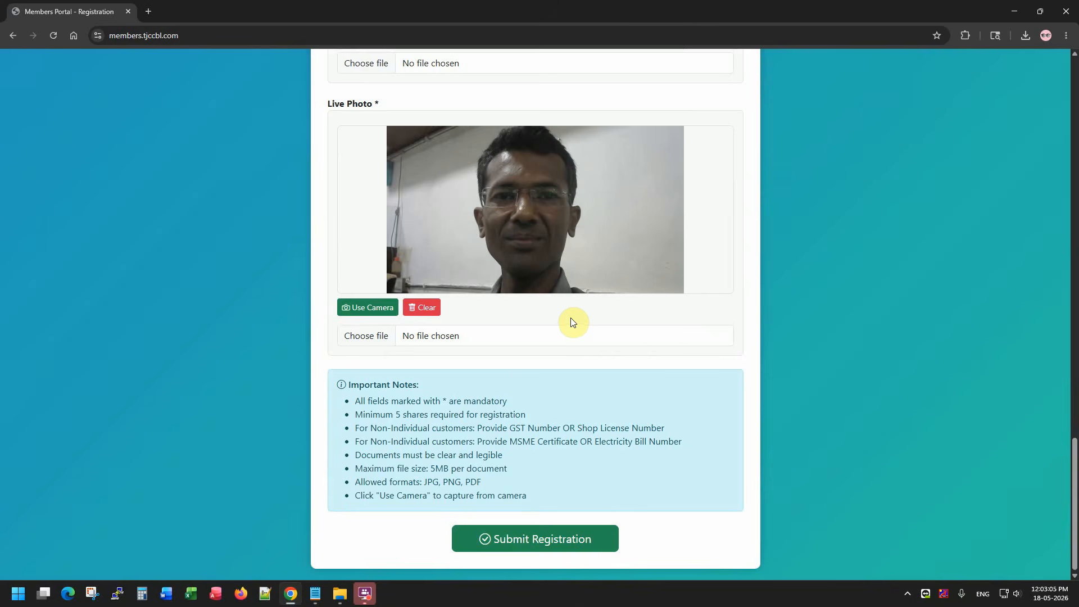
{"action": "left_click", "coordinate": [548, 539]}
Confirm the submission and review the resulting registration details page.
{"action": "left_click", "coordinate": [502, 382]}
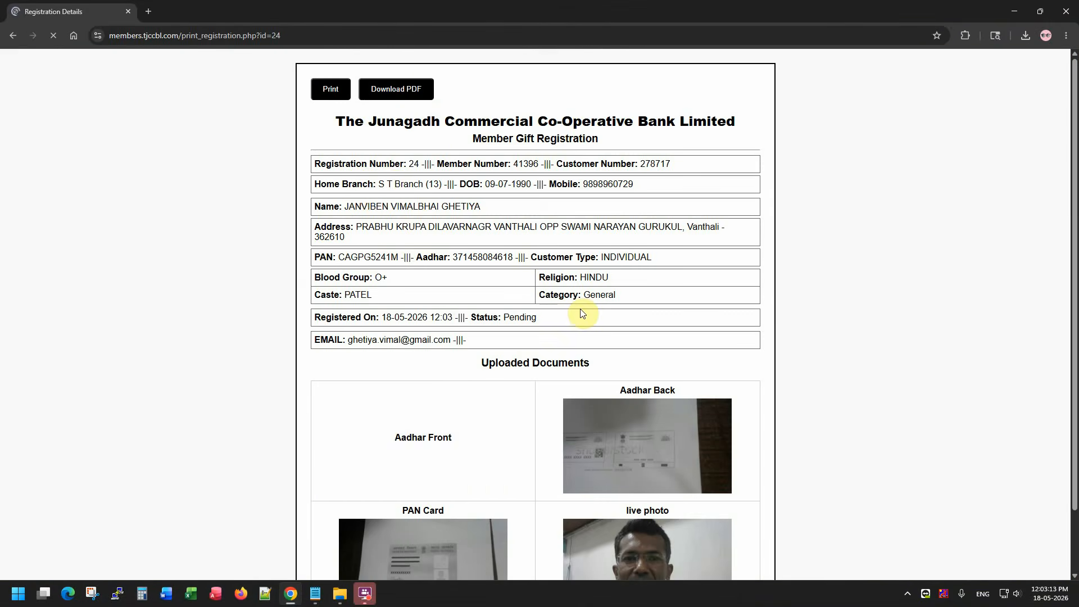
{"action": "scroll", "coordinate": [393, 185], "scroll_direction": "down", "scroll_amount": 2}
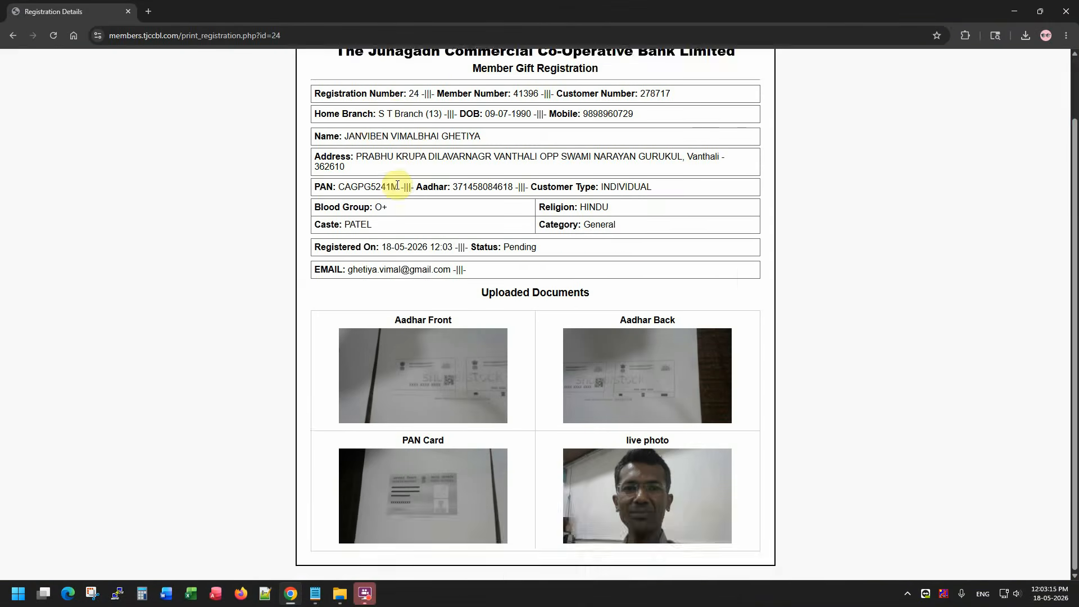
{"action": "scroll", "coordinate": [398, 184], "scroll_direction": "up", "scroll_amount": 2}
{"action": "scroll", "coordinate": [397, 185], "scroll_direction": "down", "scroll_amount": 2}
{"action": "scroll", "coordinate": [337, 179], "scroll_direction": "up", "scroll_amount": 2}
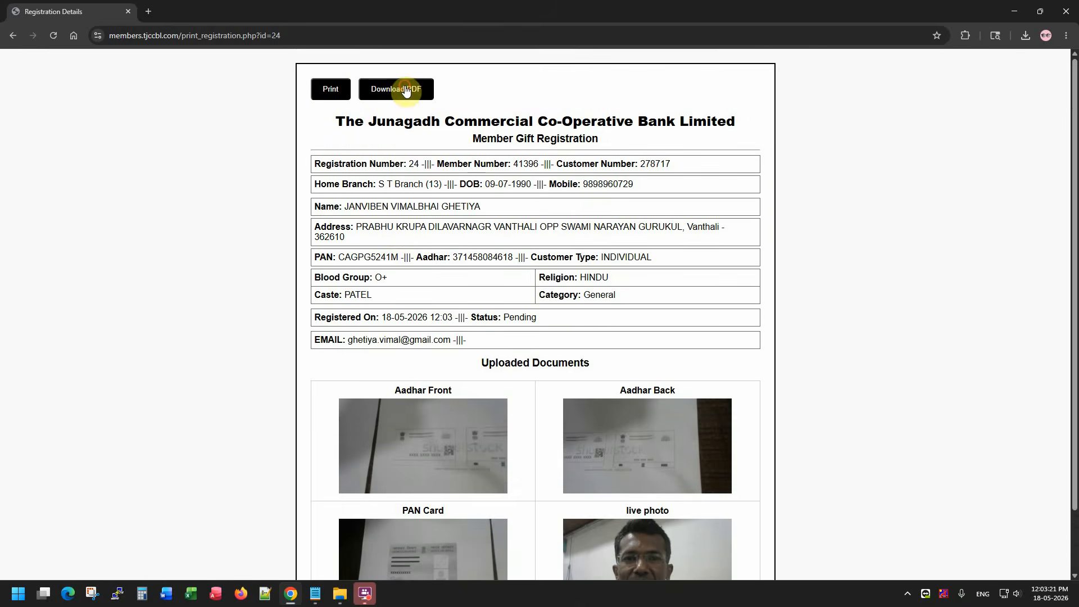
Save the registration details as a PDF with the suggested name, then print the page.
{"action": "left_click", "coordinate": [430, 102]}
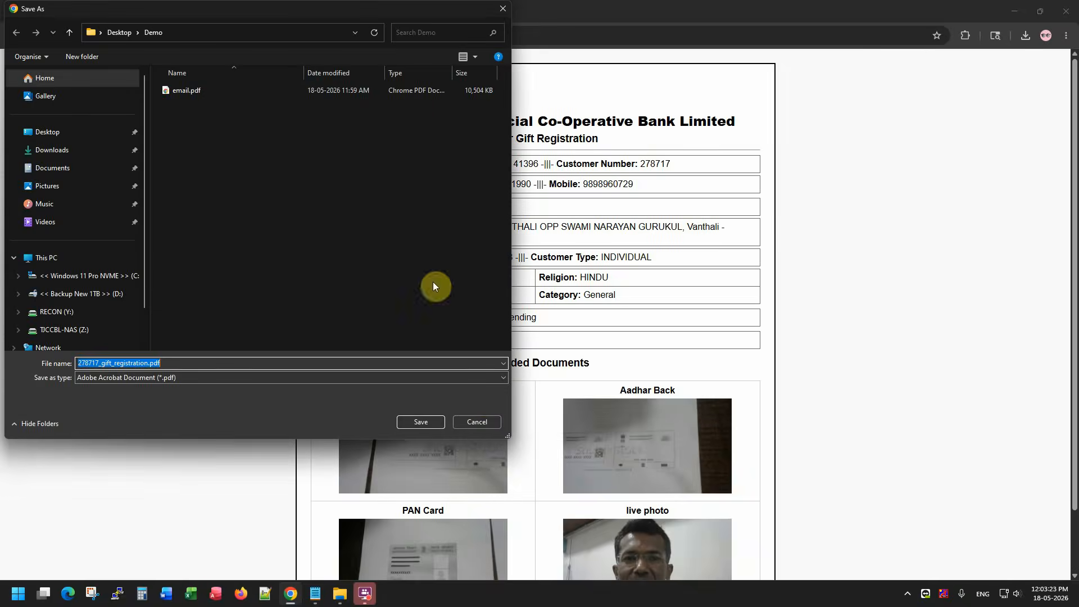
{"action": "left_click", "coordinate": [417, 426]}
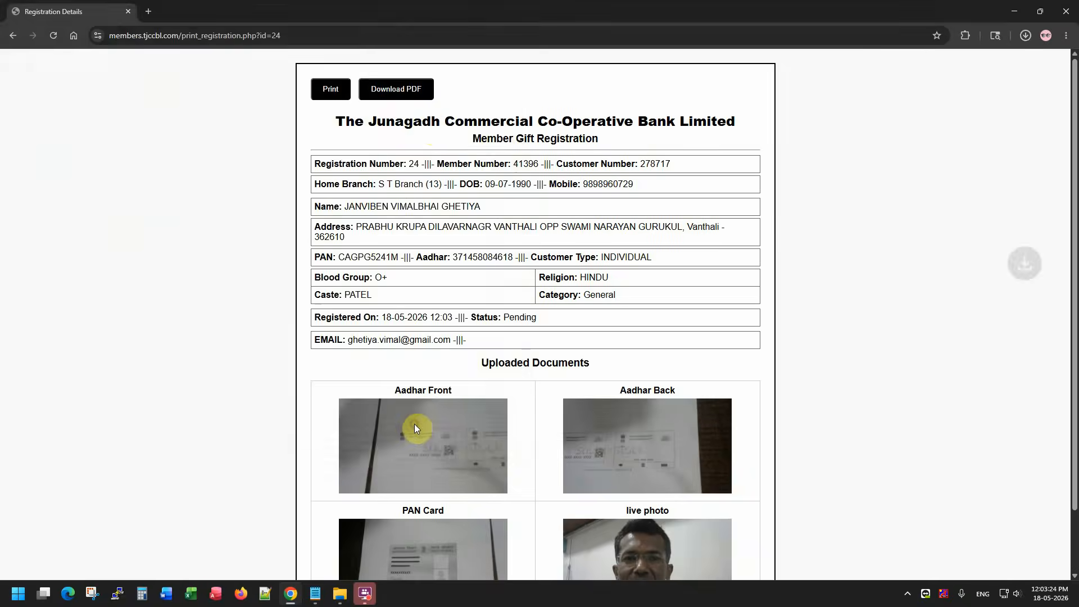
{"action": "left_click", "coordinate": [344, 92]}
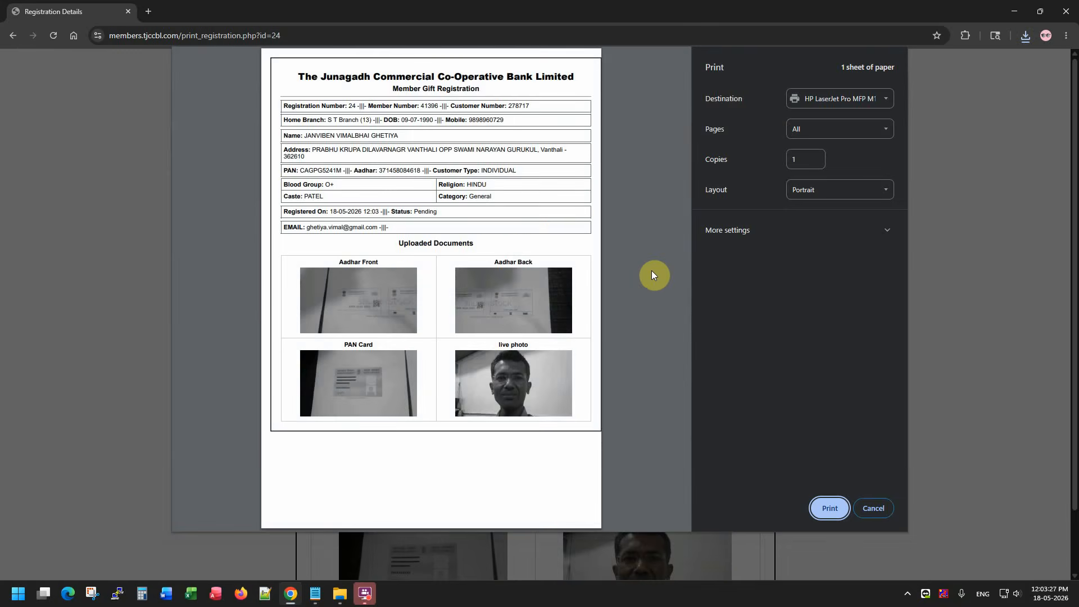
{"action": "key", "text": "Escape"}
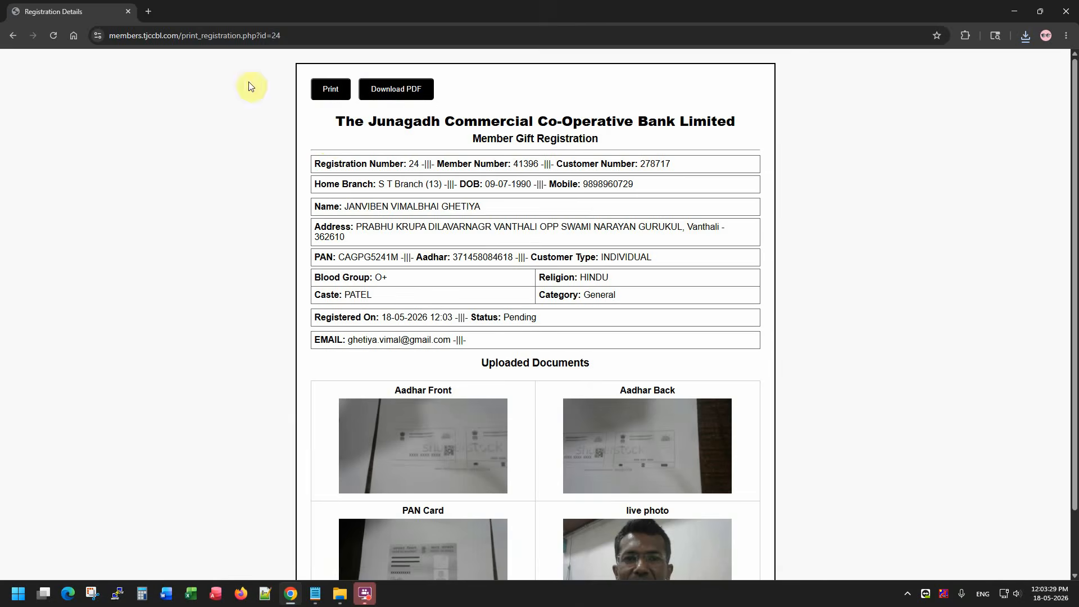
{"action": "left_click", "coordinate": [149, 11]}
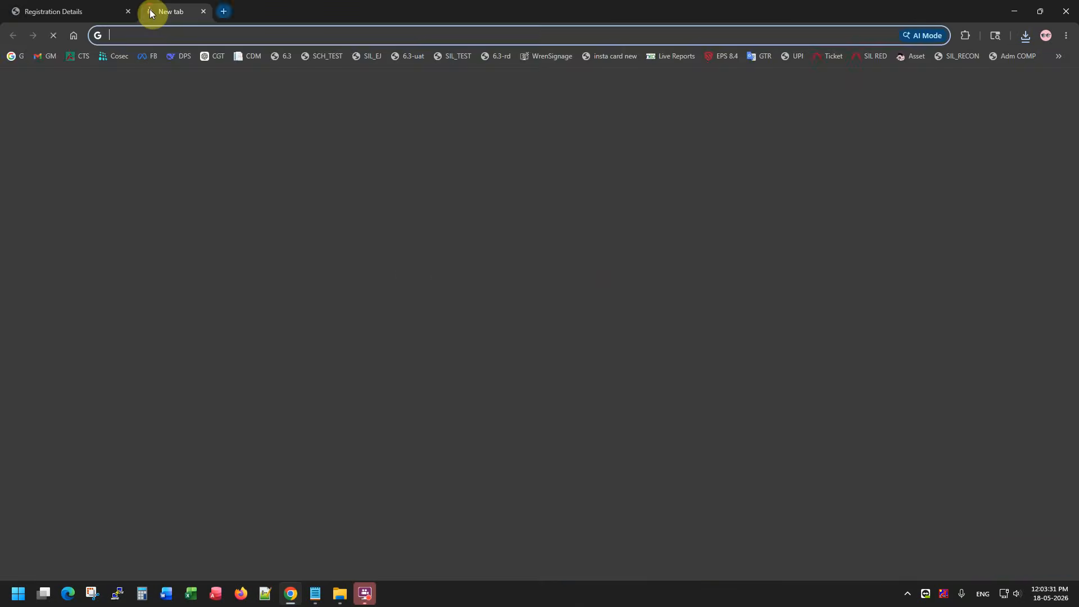
Load members.tjccbl.com in the new tab and check the registration's Status on the details page.
{"action": "type", "text": "members.tjccbl.com"}
{"action": "key", "text": "Return"}
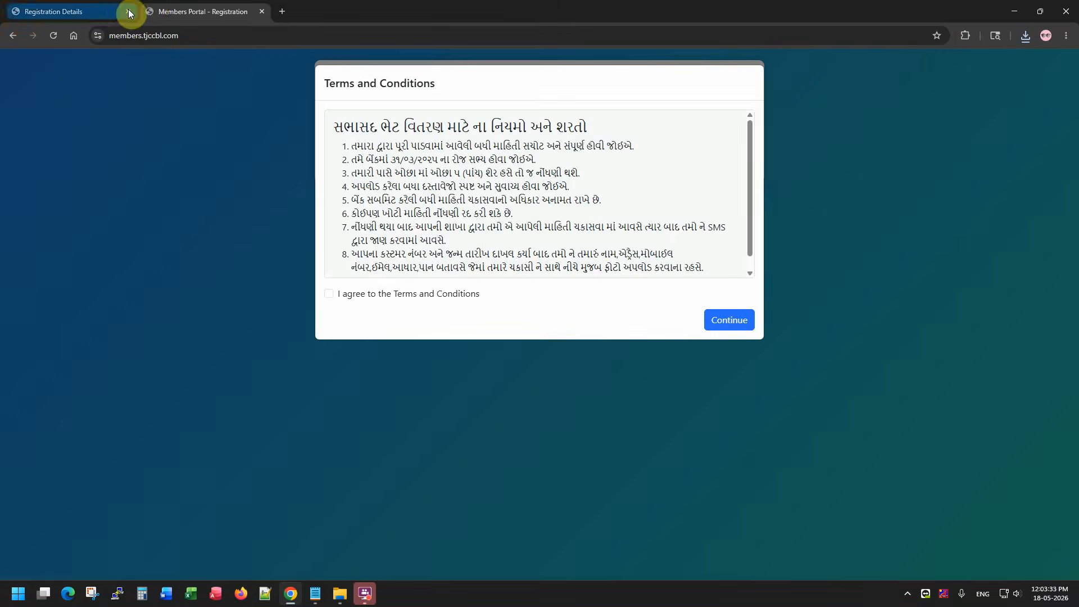
{"action": "left_click", "coordinate": [113, 9]}
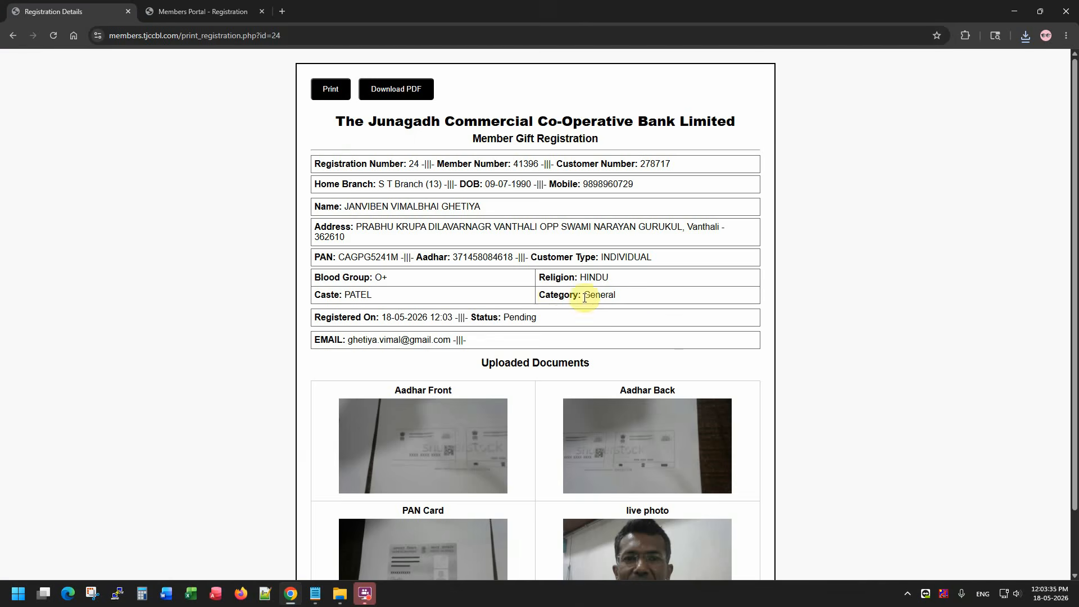
{"action": "left_click_drag", "start_coordinate": [487, 318], "coordinate": [549, 315]}
{"action": "left_click", "coordinate": [560, 315]}
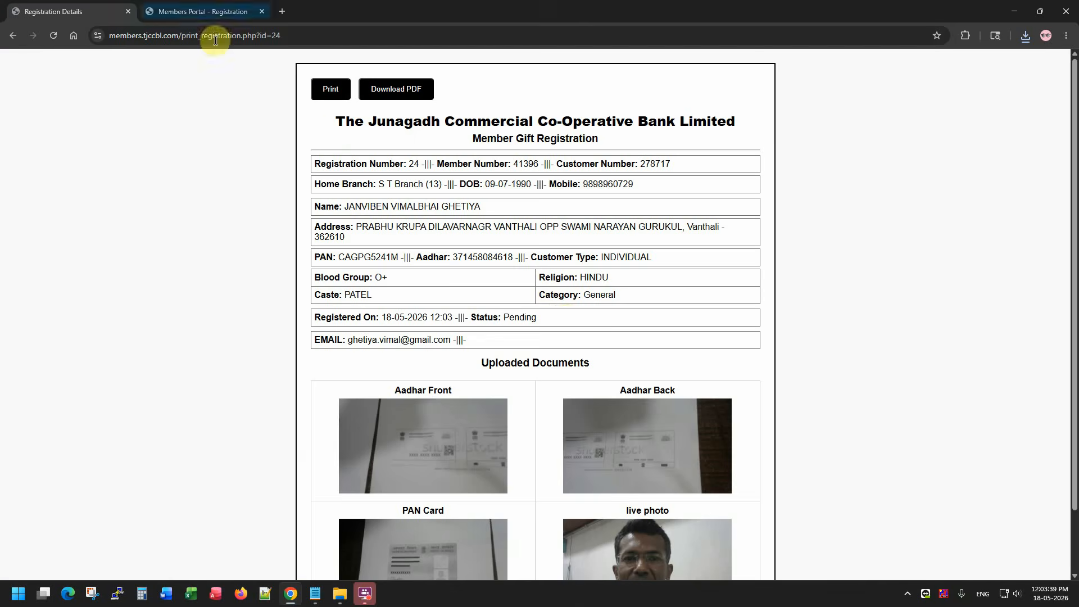
Accept the terms in the portal tab and copy the customer number from the details page.
{"action": "left_click", "coordinate": [207, 11]}
{"action": "left_click", "coordinate": [442, 299]}
{"action": "left_click", "coordinate": [720, 318]}
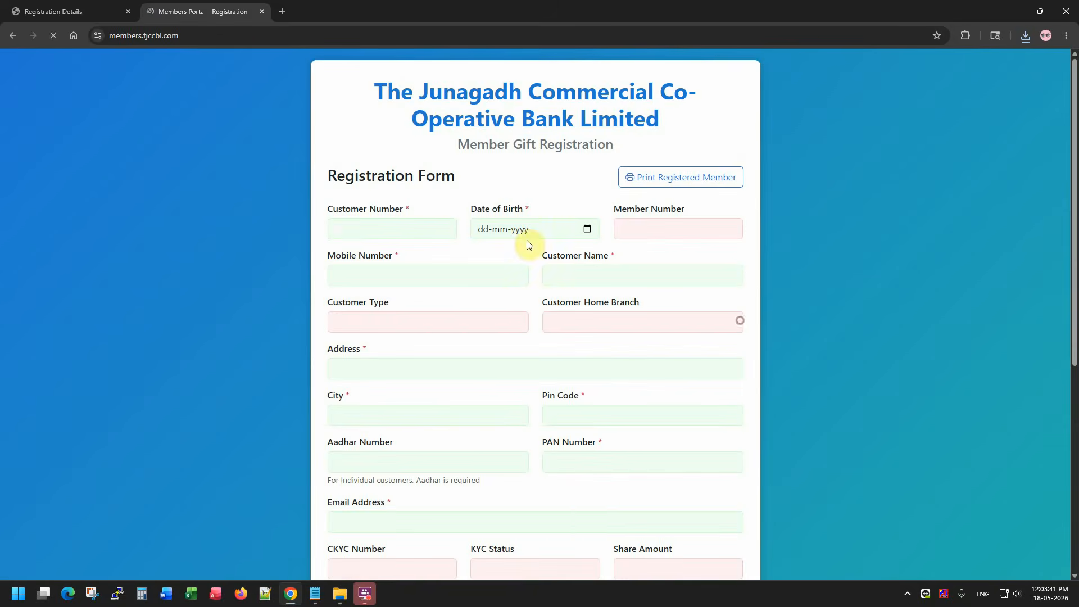
{"action": "left_click", "coordinate": [101, 7]}
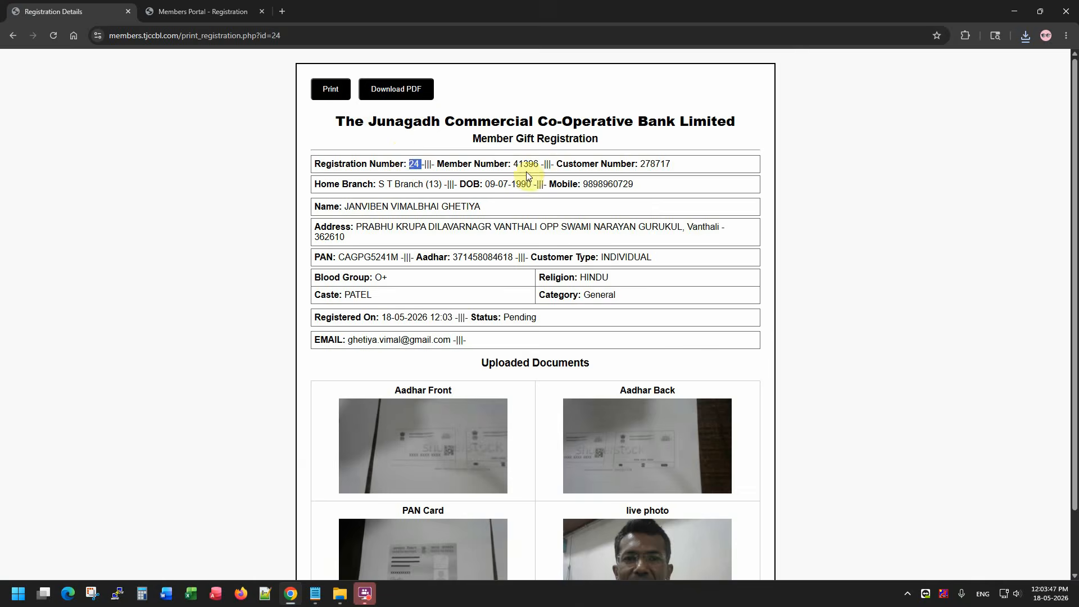
{"action": "double_click", "coordinate": [654, 163]}
{"action": "key", "text": "ctrl+c"}
{"action": "left_click", "coordinate": [240, 8]}
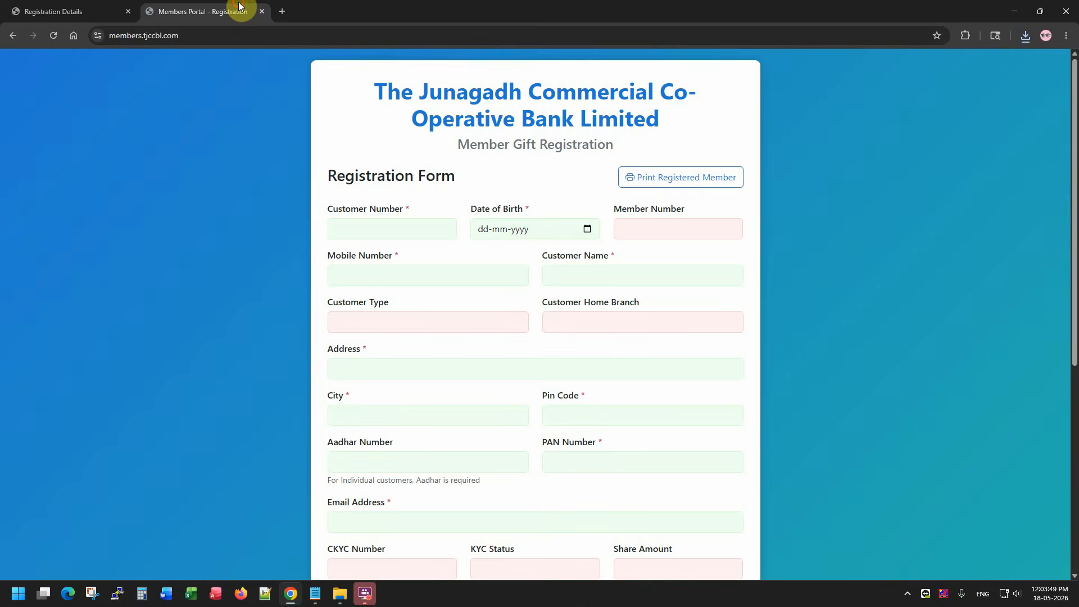
Open the Print Registered Member lookup and paste the customer number.
{"action": "left_click", "coordinate": [724, 179]}
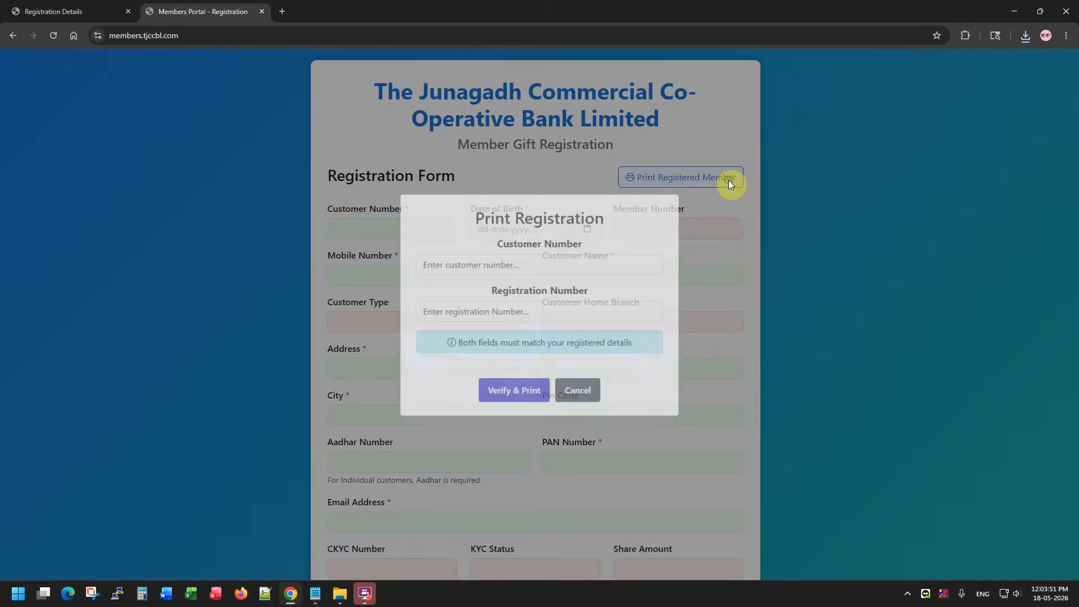
{"action": "left_click", "coordinate": [473, 273]}
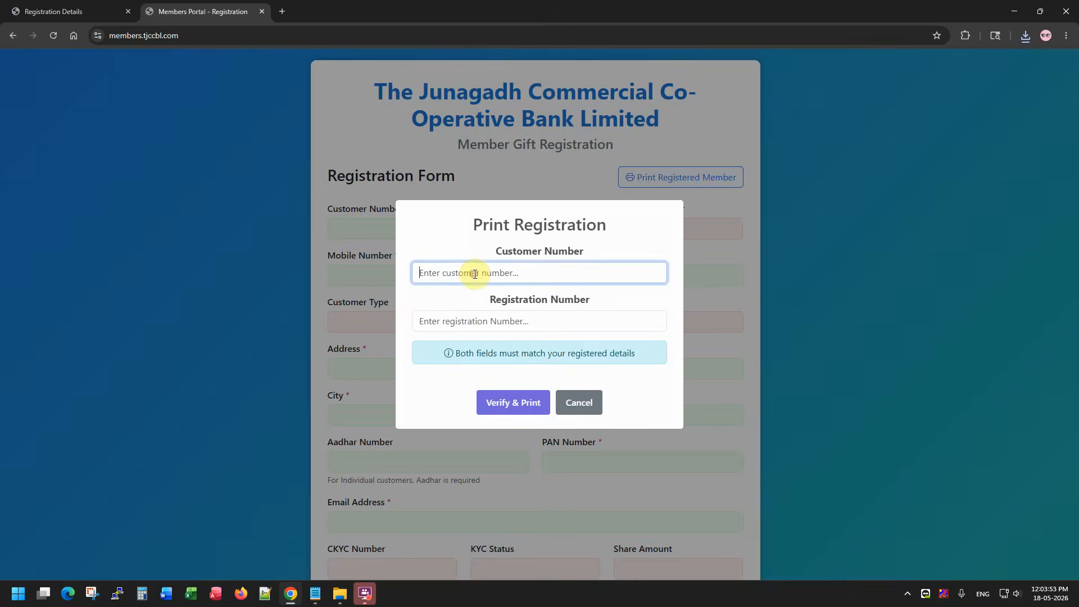
{"action": "left_click", "coordinate": [5, 8]}
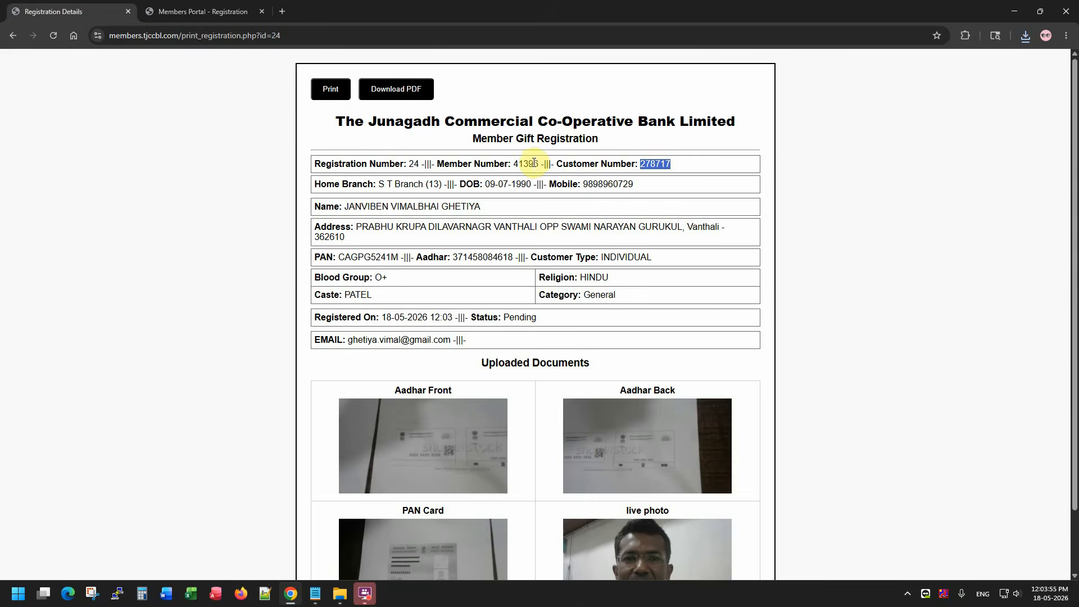
{"action": "left_click", "coordinate": [224, 9]}
{"action": "key", "text": "ctrl+v"}
{"action": "key", "text": "Tab"}
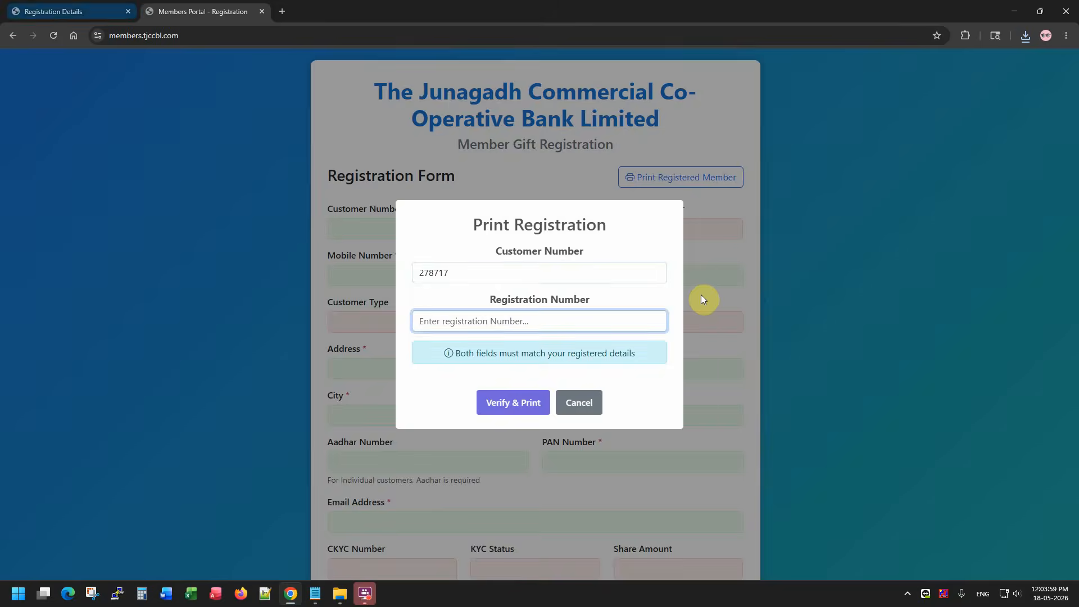
Enter the registration number, check both values and run Verify & Print.
{"action": "left_click", "coordinate": [107, 6]}
{"action": "left_click", "coordinate": [214, 9]}
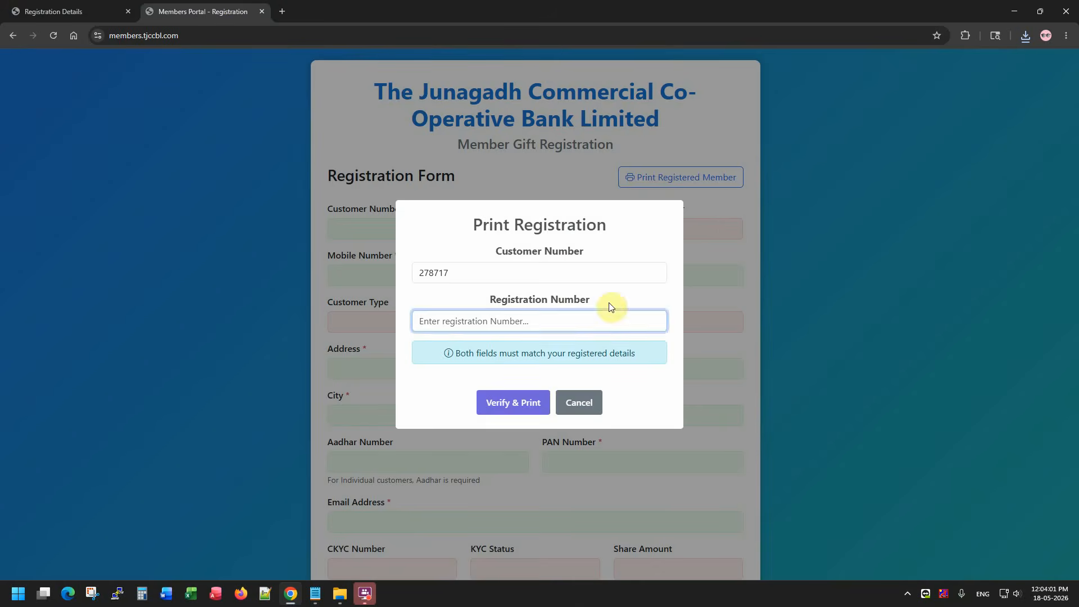
{"action": "type", "text": "24"}
{"action": "left_click", "coordinate": [506, 403]}
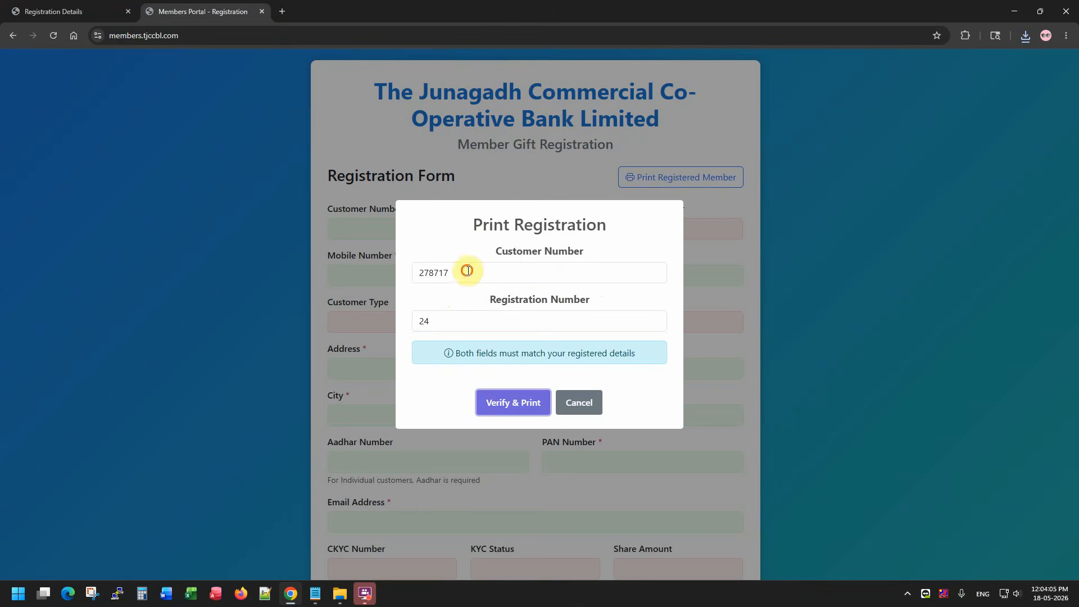
{"action": "left_click_drag", "start_coordinate": [465, 269], "coordinate": [387, 274]}
{"action": "left_click_drag", "start_coordinate": [481, 320], "coordinate": [401, 358]}
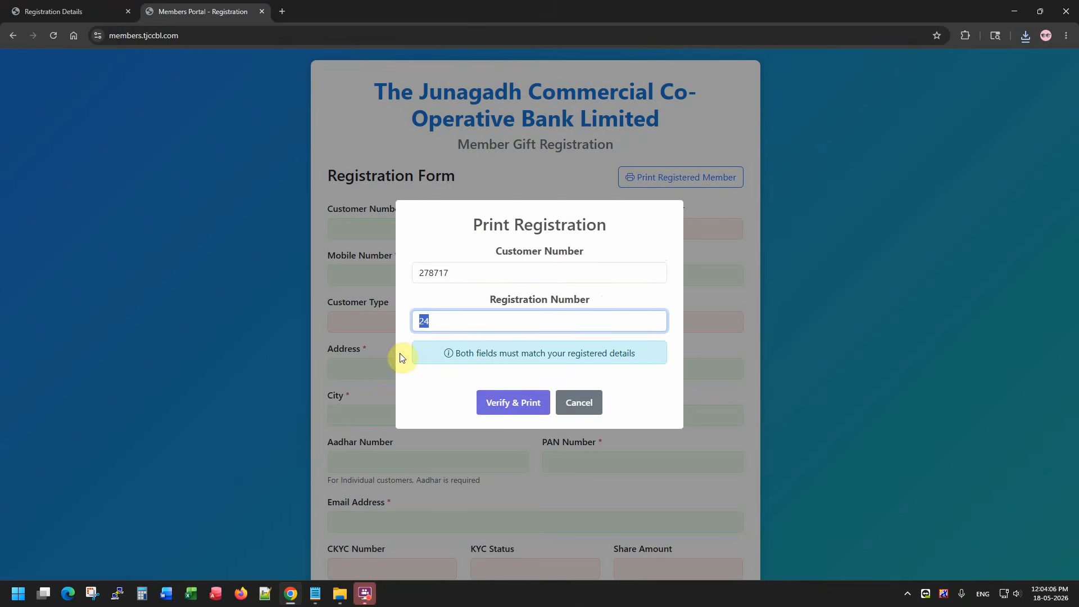
{"action": "left_click", "coordinate": [516, 403]}
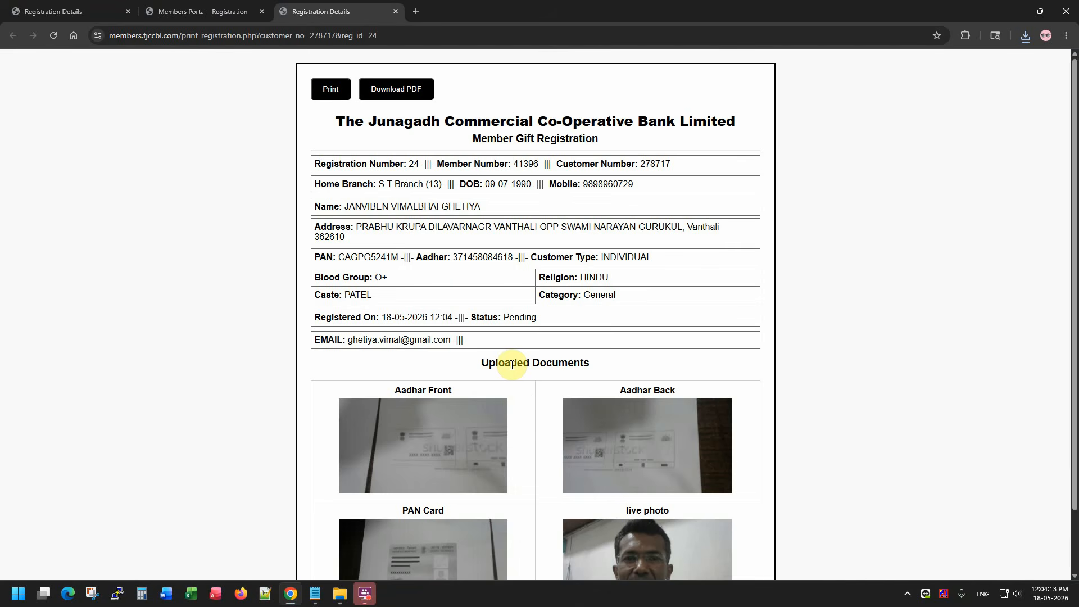
{"action": "scroll", "coordinate": [511, 364], "scroll_direction": "down", "scroll_amount": 2}
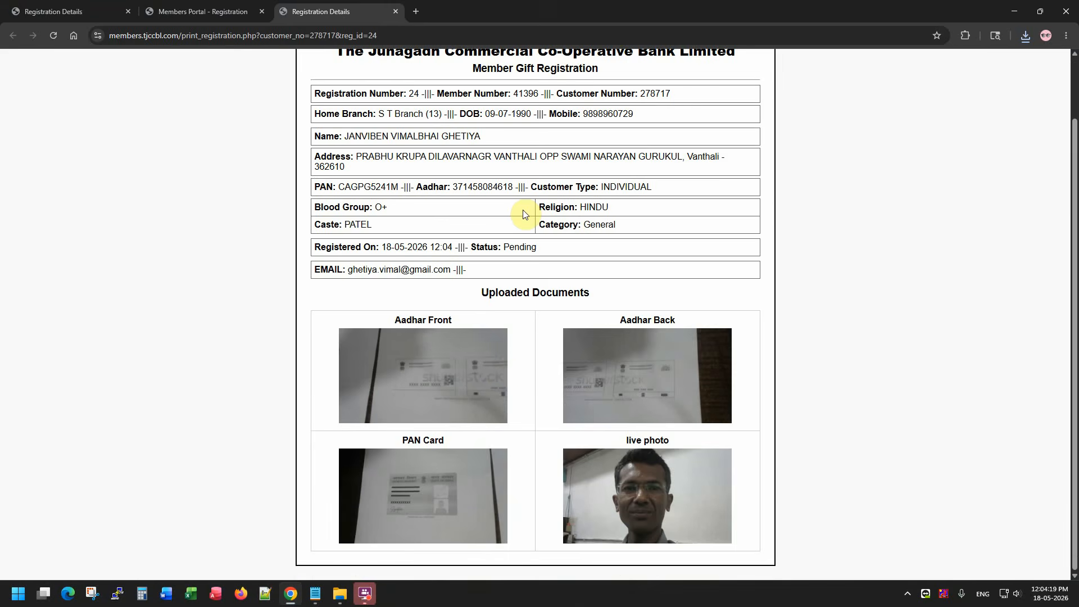
{"action": "left_click", "coordinate": [222, 12]}
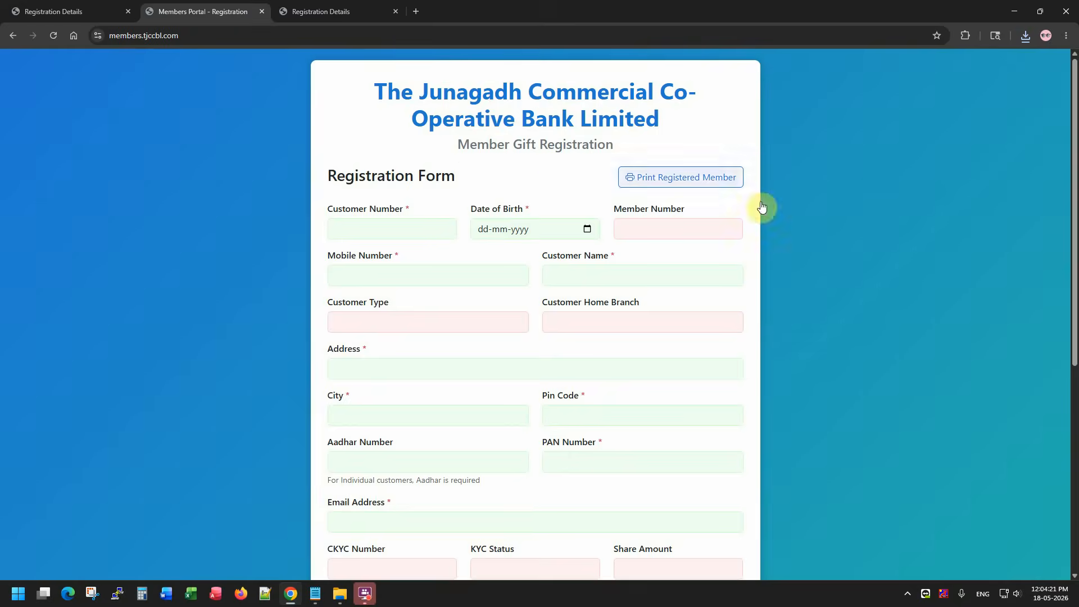
{"action": "left_click", "coordinate": [332, 6]}
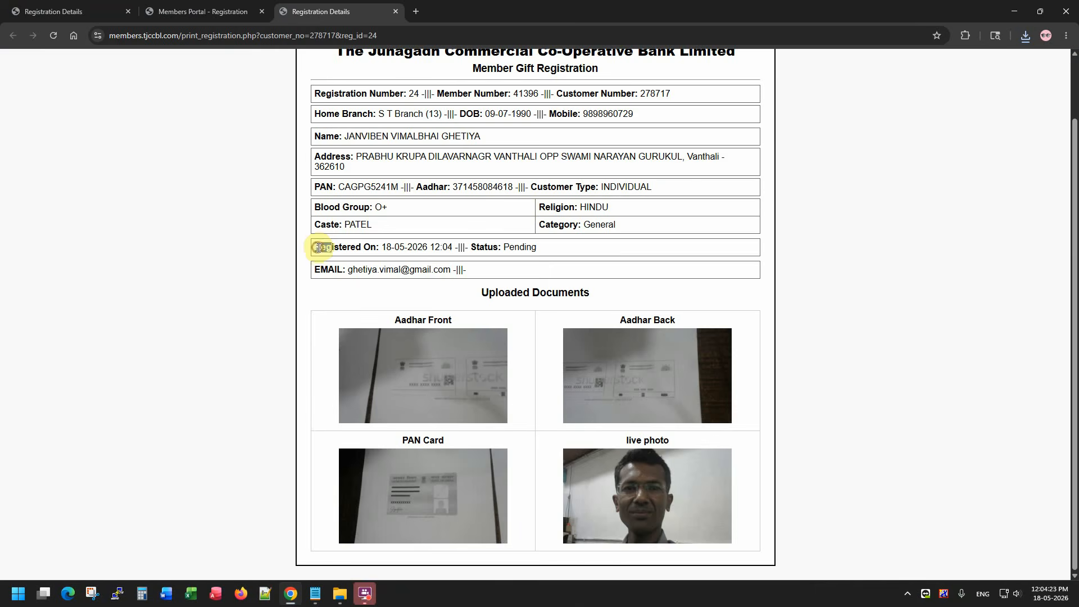
{"action": "left_click_drag", "start_coordinate": [318, 248], "coordinate": [482, 243]}
{"action": "left_click", "coordinate": [414, 248]}
{"action": "left_click_drag", "start_coordinate": [392, 247], "coordinate": [503, 248]}
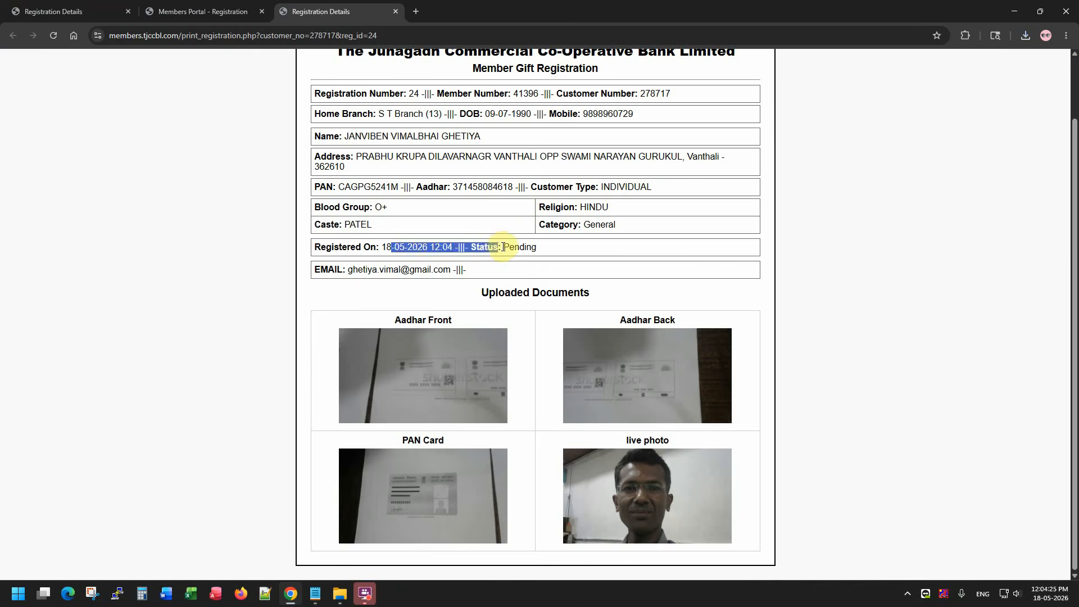
{"action": "left_click", "coordinate": [519, 247]}
{"action": "left_click_drag", "start_coordinate": [570, 250], "coordinate": [502, 249]}
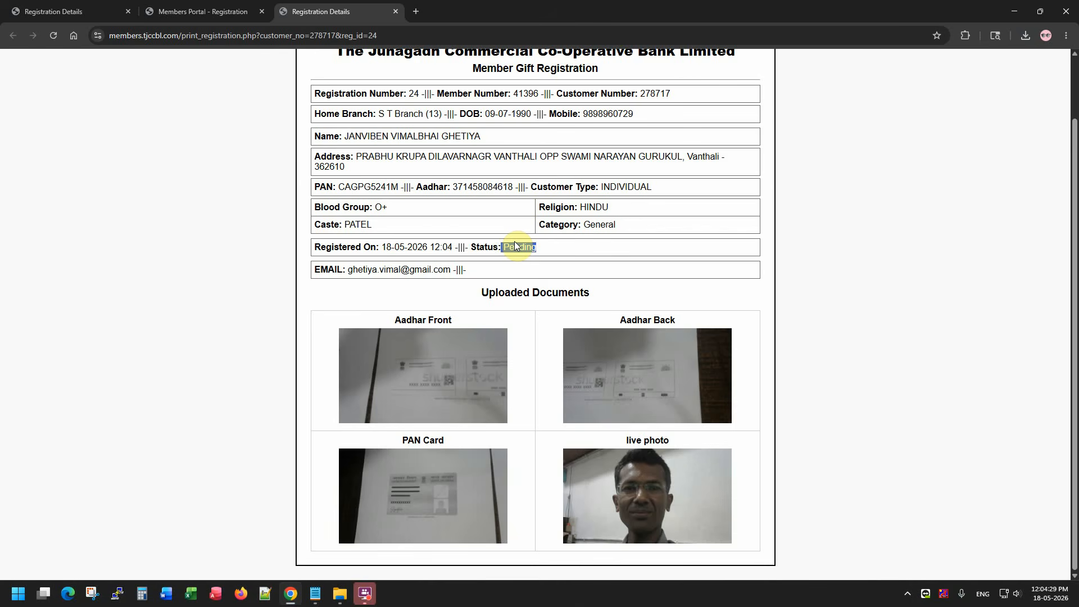
{"action": "double_click", "coordinate": [521, 246]}
{"action": "left_click", "coordinate": [543, 248]}
{"action": "mouse_move", "coordinate": [371, 597]}
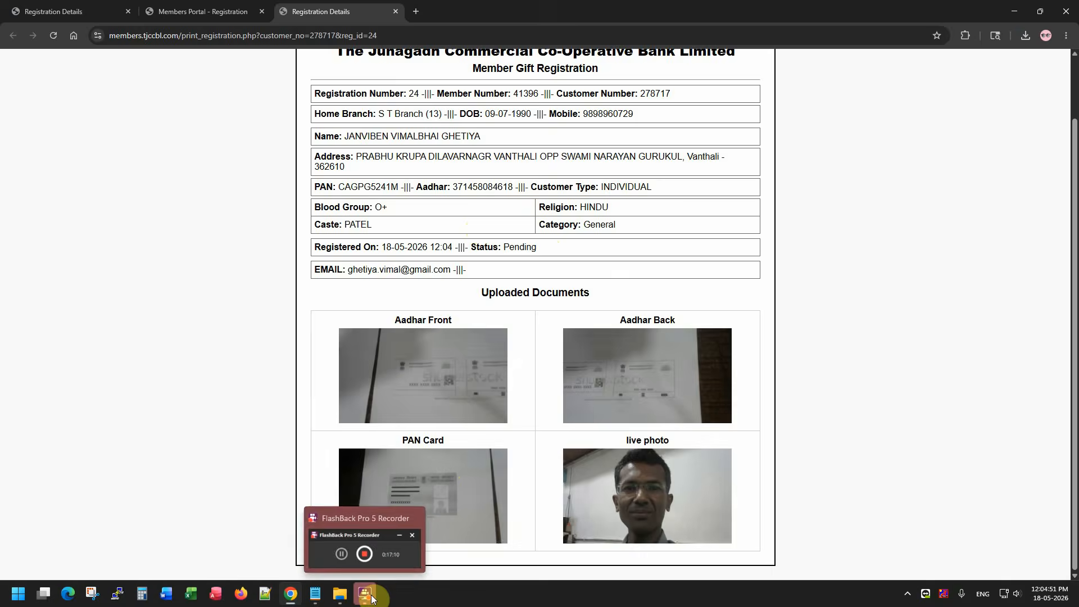